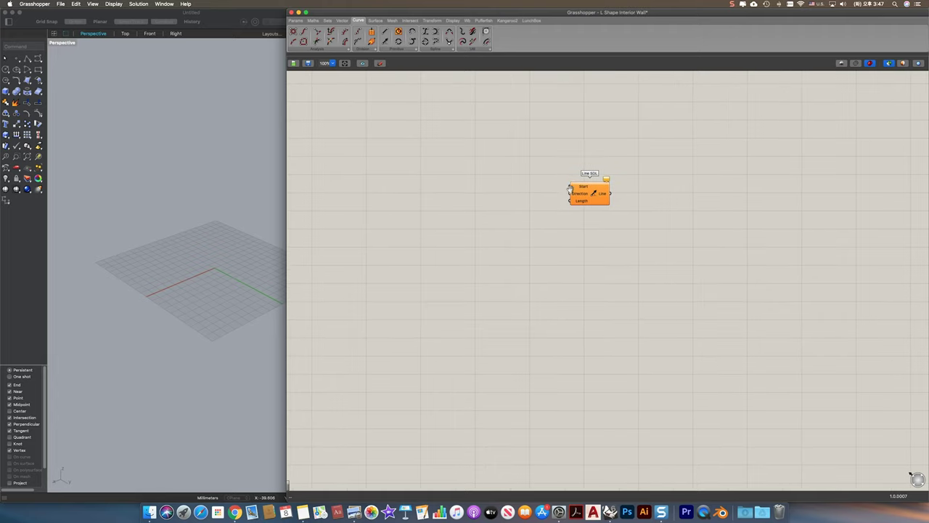
- Add an XY Plane component and connect its Plane output to the Start input of Line SDL
double_click(512, 197)
type("xy")
key("Return")
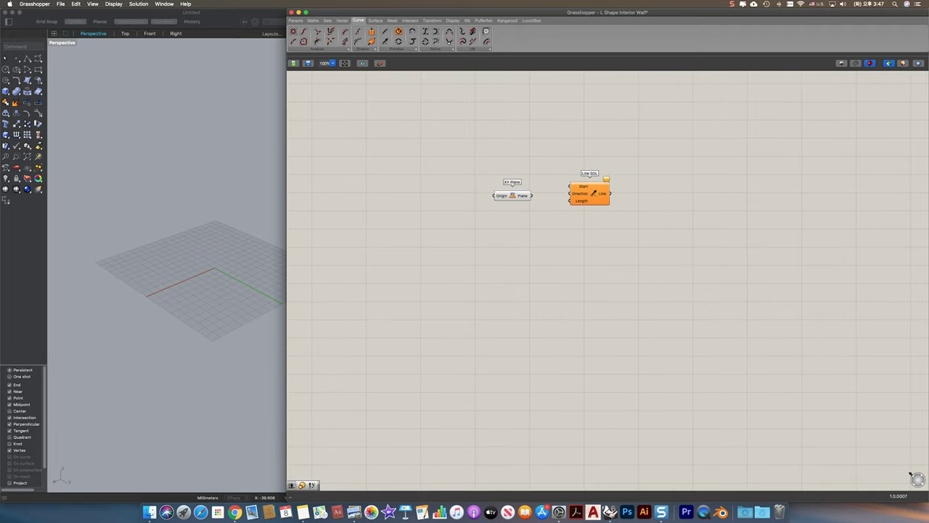
scroll(603, 171, "up", 1)
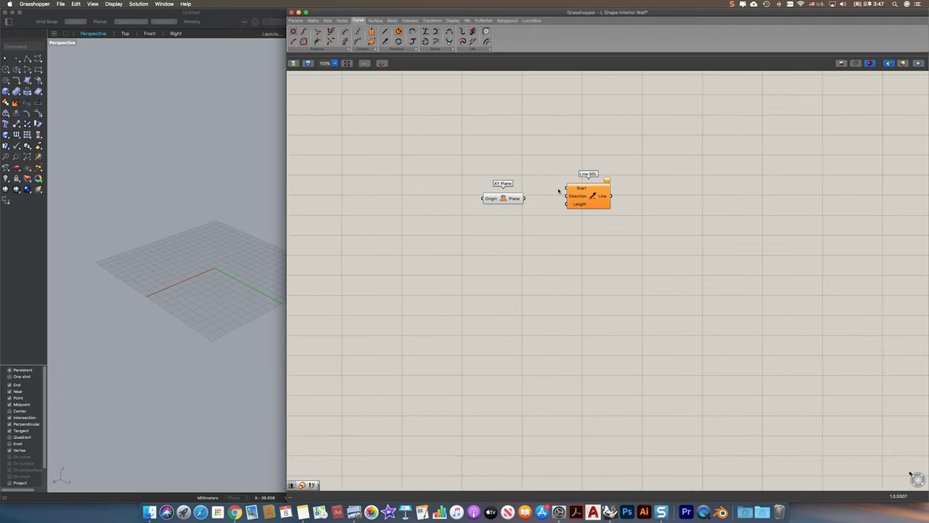
left_click_drag(566, 189, 536, 188)
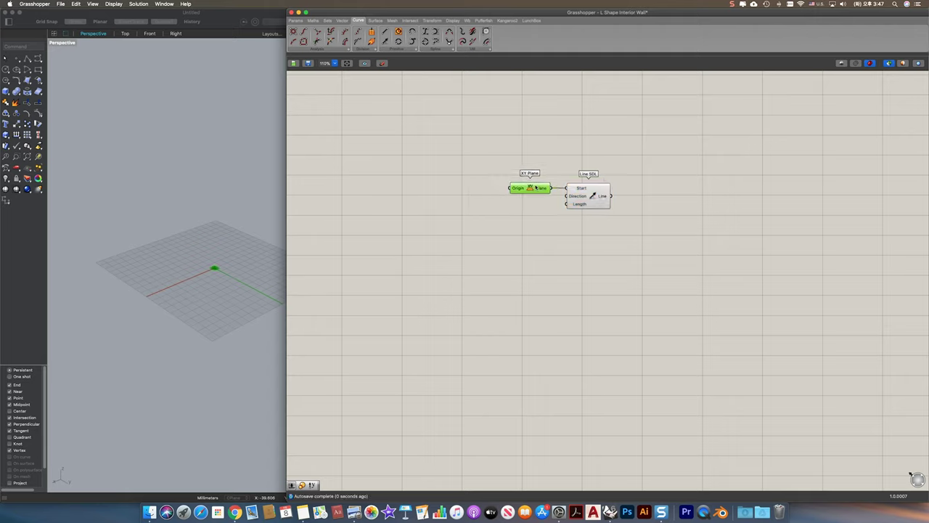
- Add a Unit X vector and connect it to the Direction input of Line SDL
double_click(514, 216)
type("x")
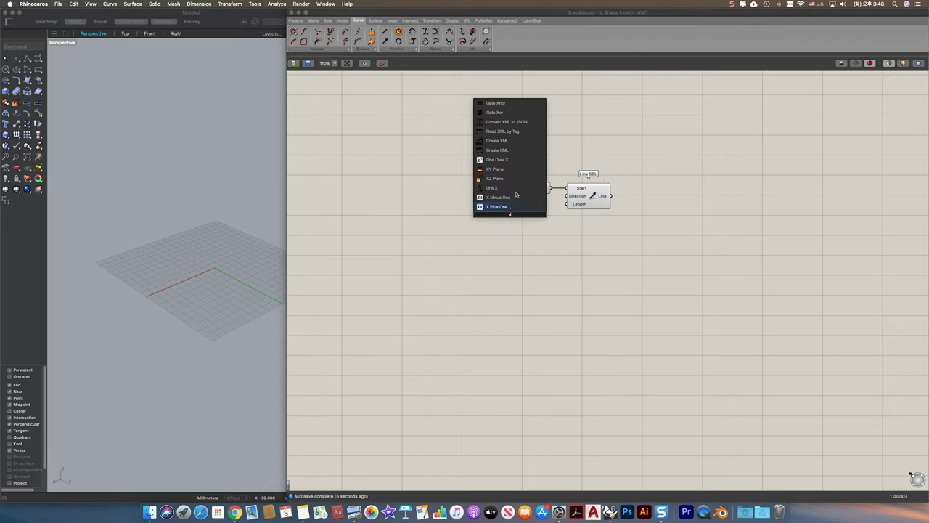
left_click(520, 192)
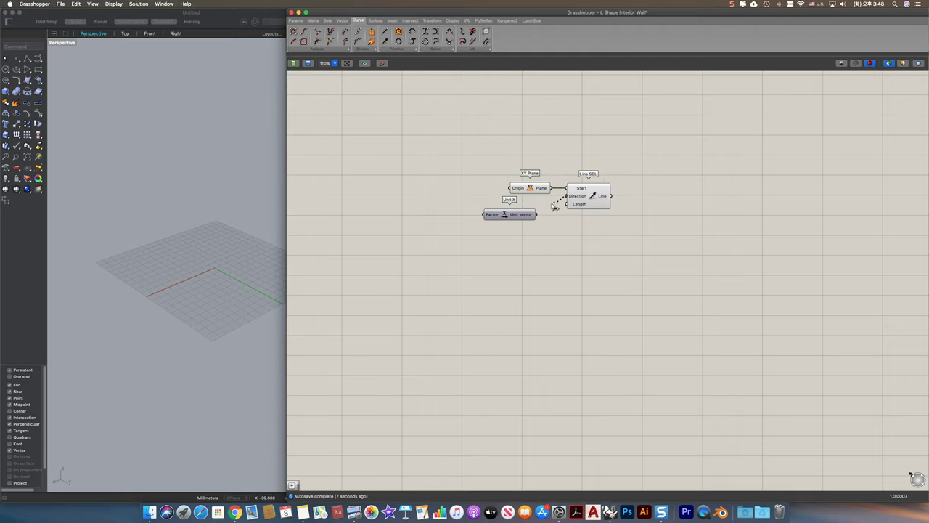
- Add a number slider of 200 as the Line SDL Length and turn off the selected-only preview
double_click(512, 244)
type("200")
left_click(529, 234)
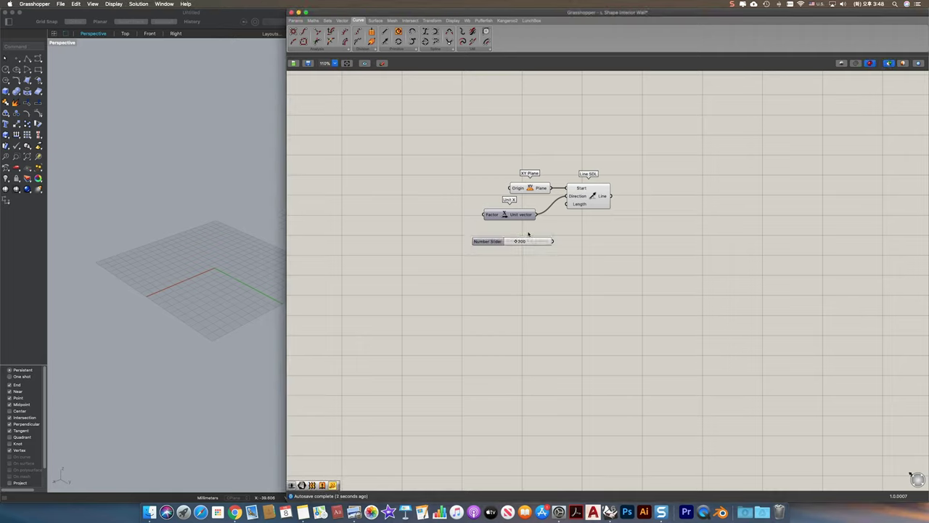
left_click_drag(566, 205, 533, 239)
left_click(889, 63)
scroll(203, 313, "down", 2)
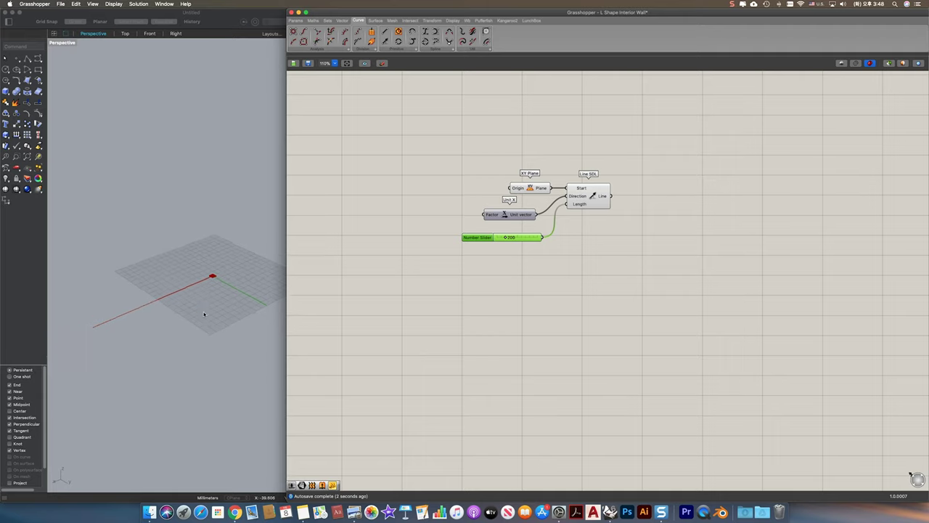
right_click_drag(203, 313, 204, 302, "shift")
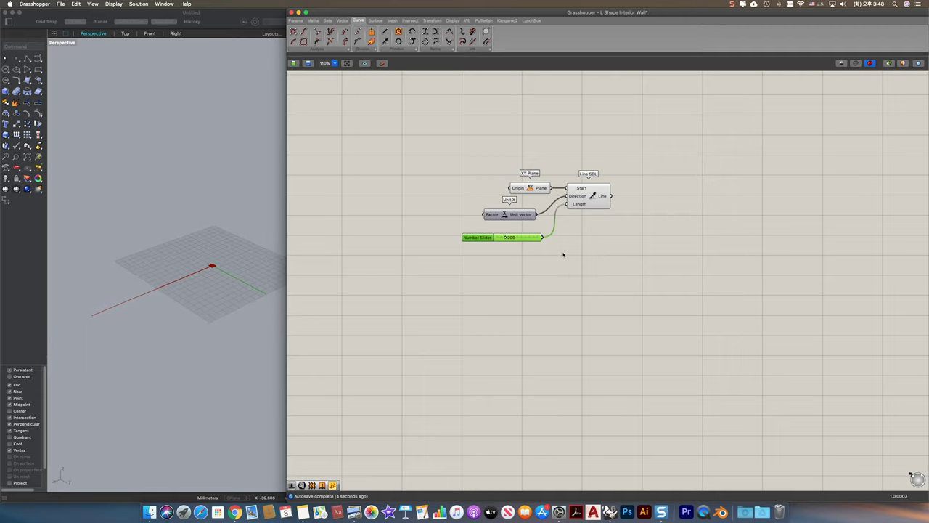
- Add a Linear Array component beyond Line SDL and connect the Line output to its Geometry input
double_click(576, 272)
type("linea")
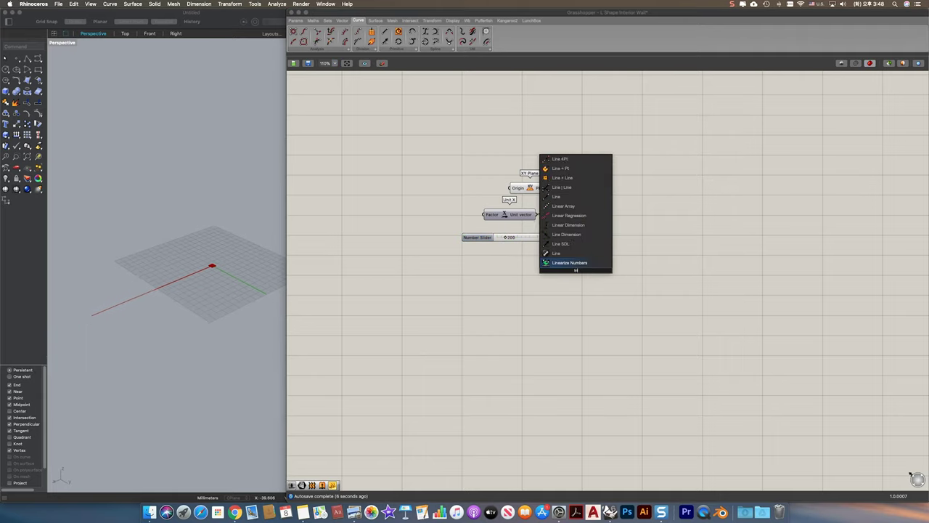
key("Up")
key("Up")
key("Return")
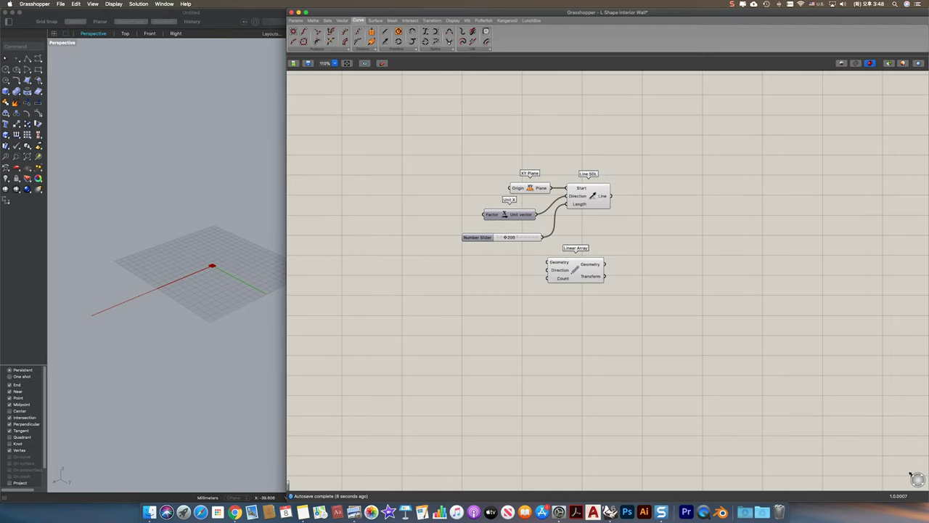
left_click_drag(579, 264, 679, 263)
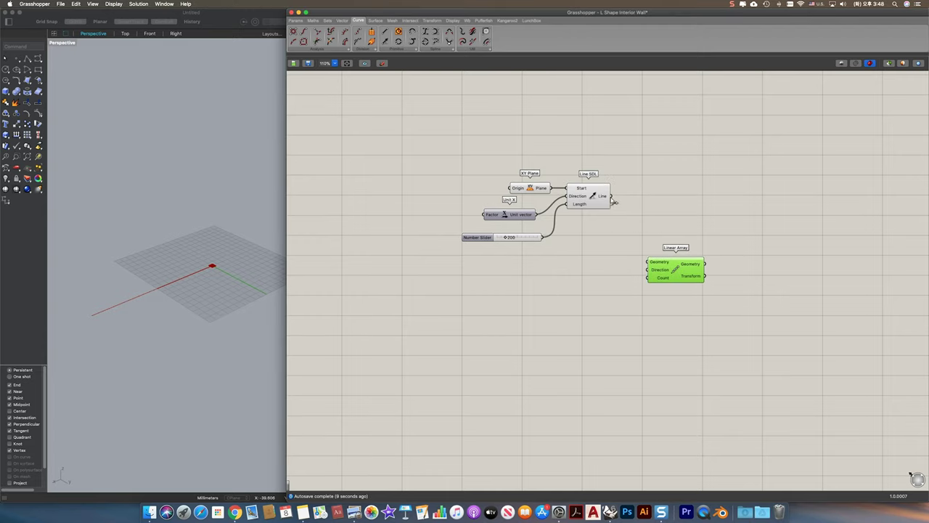
left_click_drag(612, 196, 648, 262)
- Add a Unit Y vector, connect it to the Linear Array's Direction input, and align it beside the array
scroll(588, 257, "up", 2)
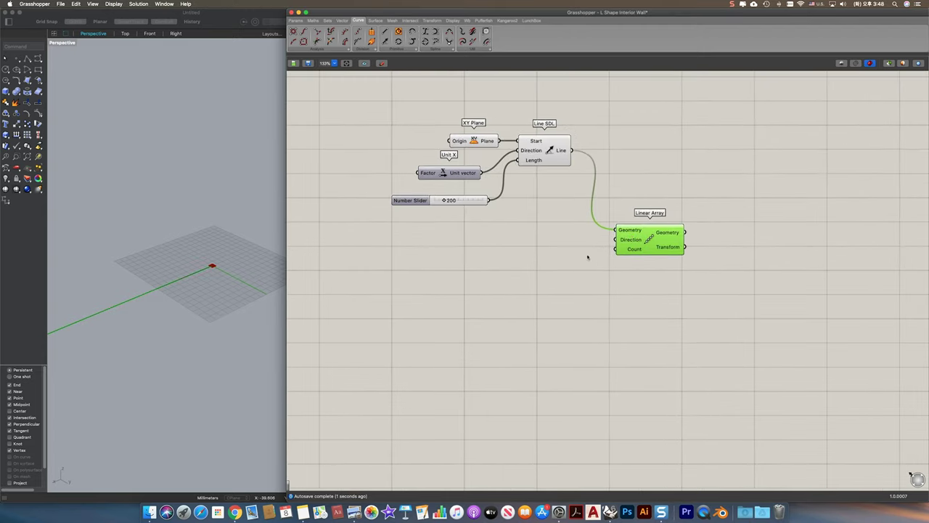
double_click(536, 258)
type("y")
key("Return")
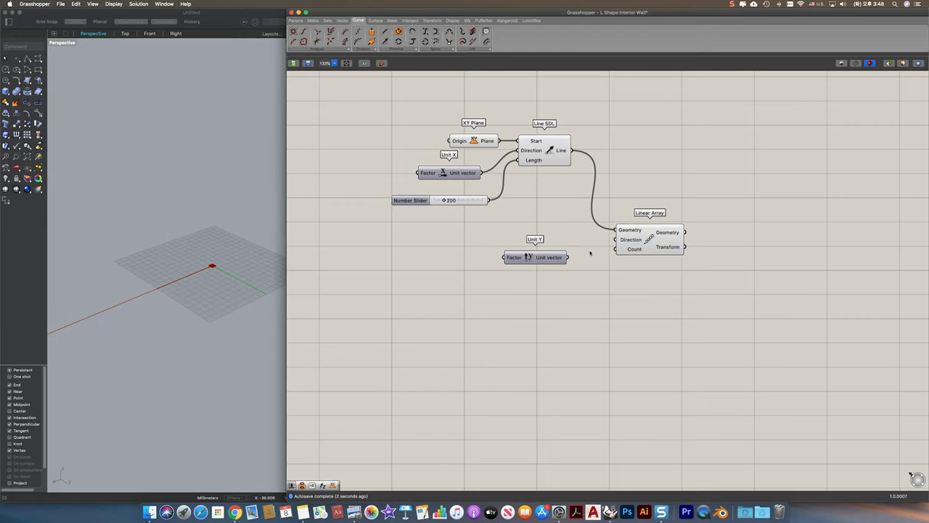
left_click_drag(614, 240, 638, 249)
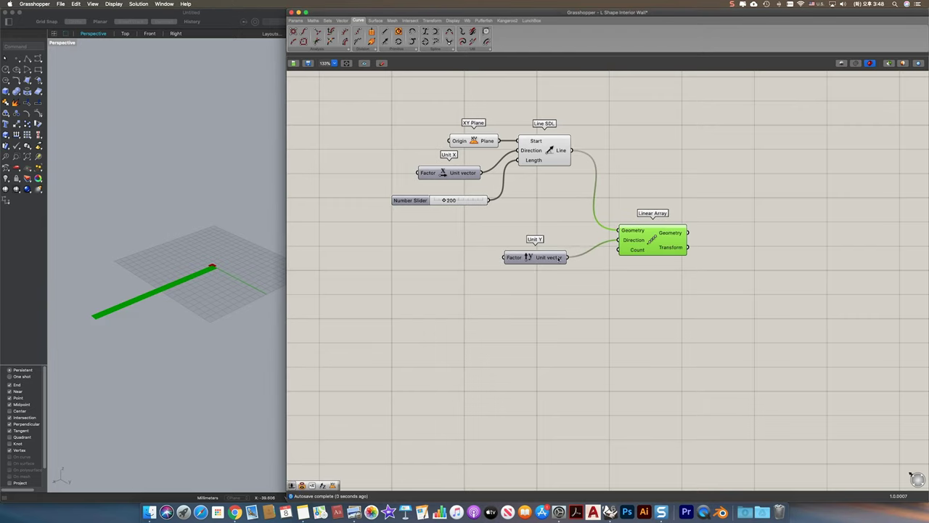
left_click_drag(545, 258, 562, 251)
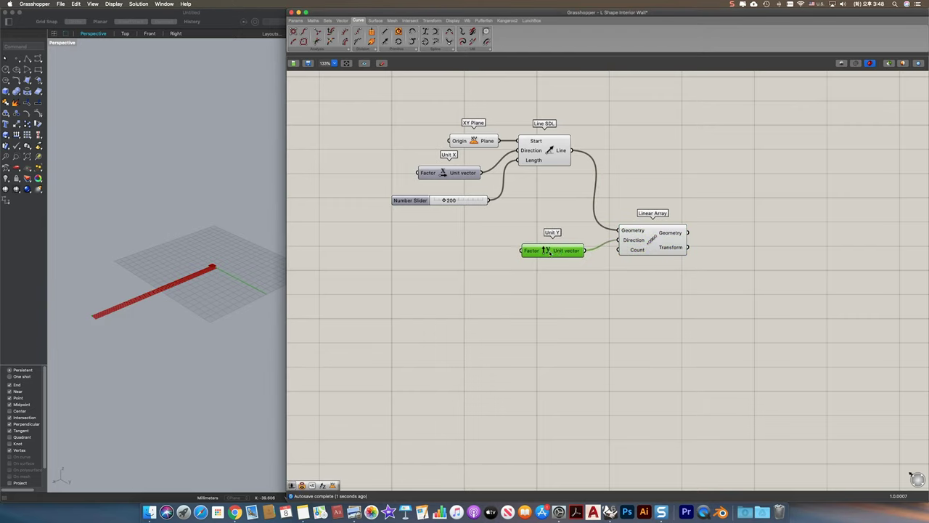
- Add a number slider of 3 and connect it to the Factor input of Unit Y
double_click(471, 253)
type("3")
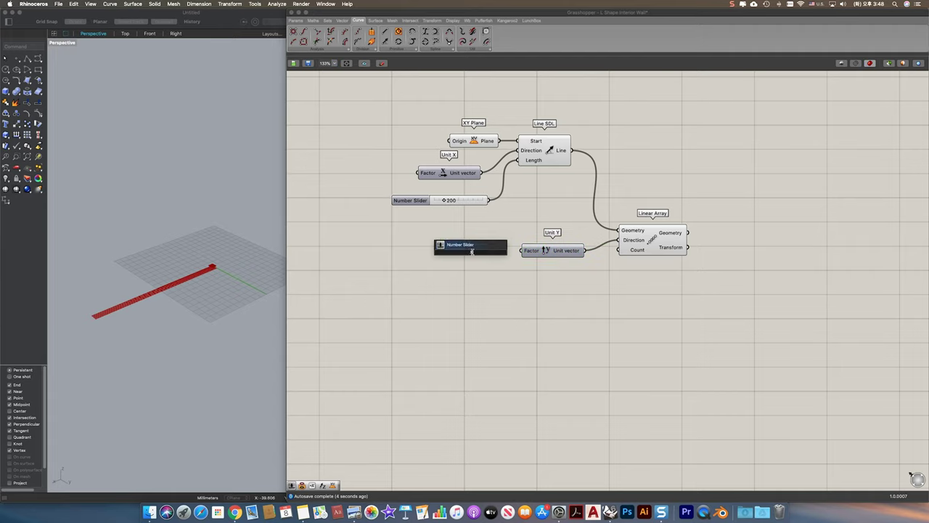
key("Return")
left_click_drag(513, 252, 503, 251)
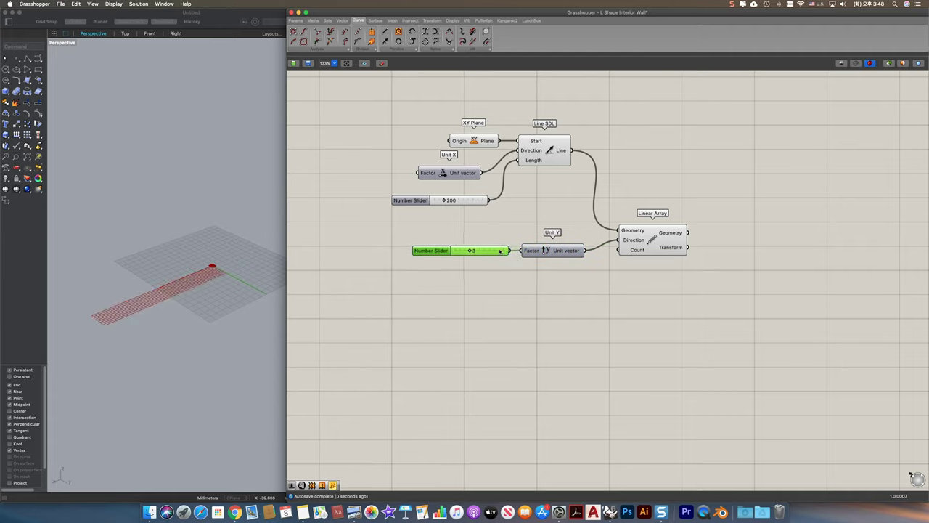
left_click(634, 243)
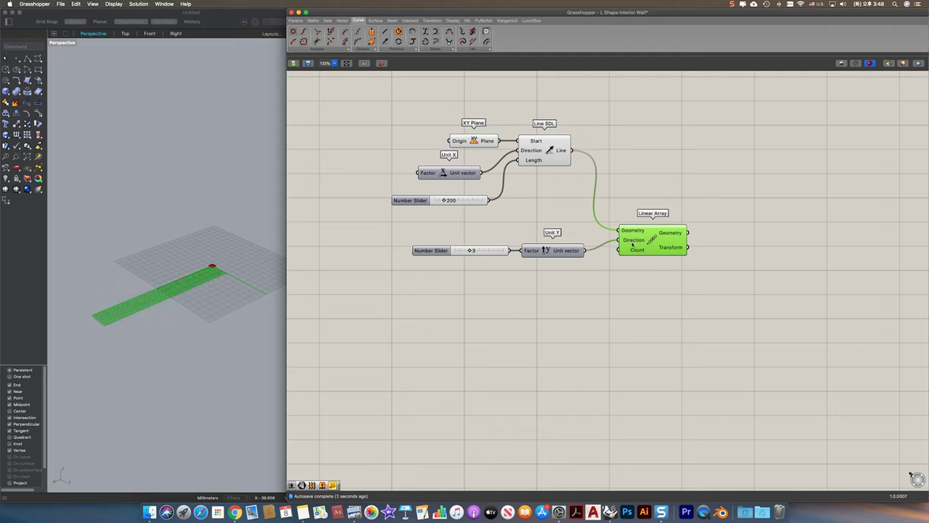
- Add a number slider of 30 and connect it to the Linear Array's Count input
double_click(599, 302)
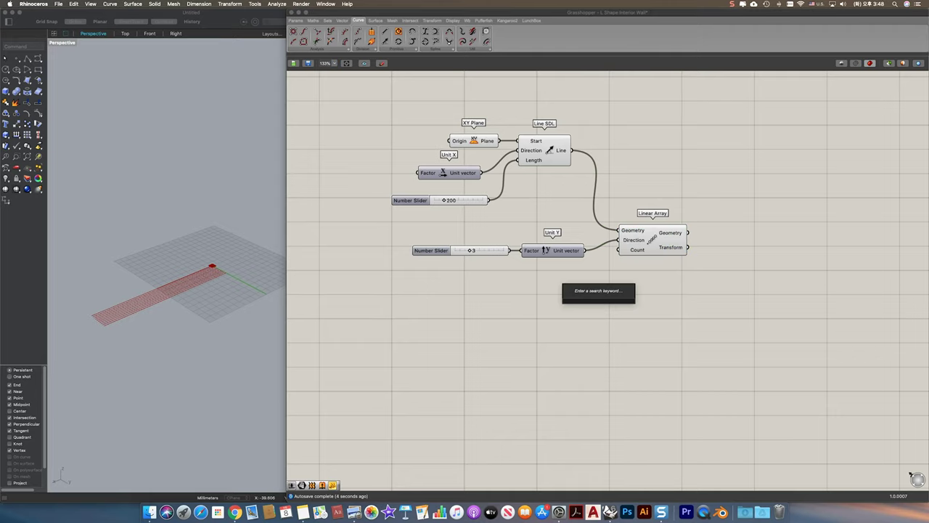
type("30")
key("Return")
left_click_drag(618, 251, 590, 302)
left_click(636, 252)
scroll(133, 315, "up", 5)
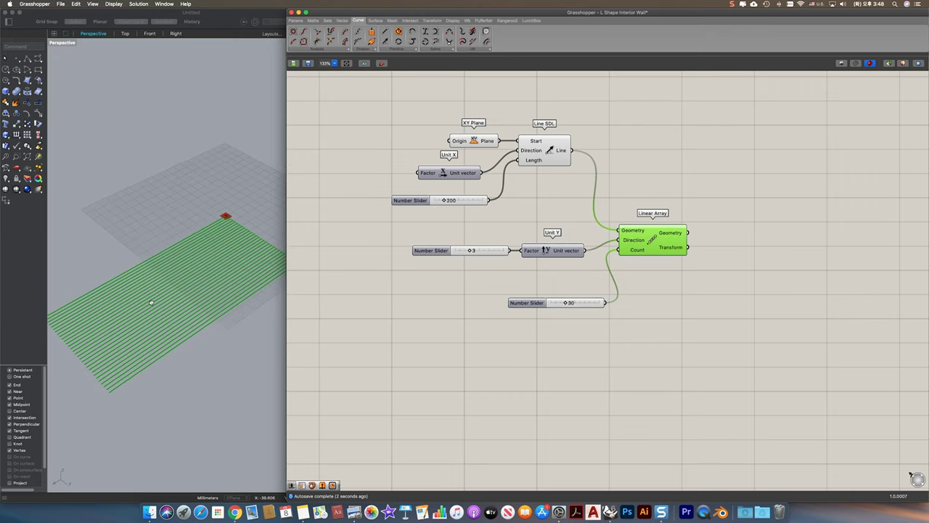
- Add a List Item component and connect the Linear Array's Geometry output to its List input
right_click_drag(674, 200, 534, 220)
double_click(598, 200)
type("list")
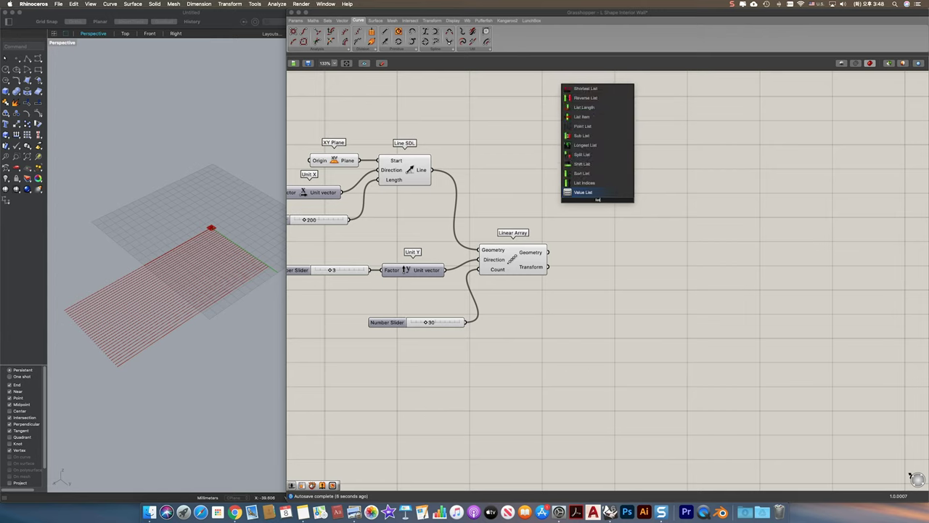
type(" item")
key("Return")
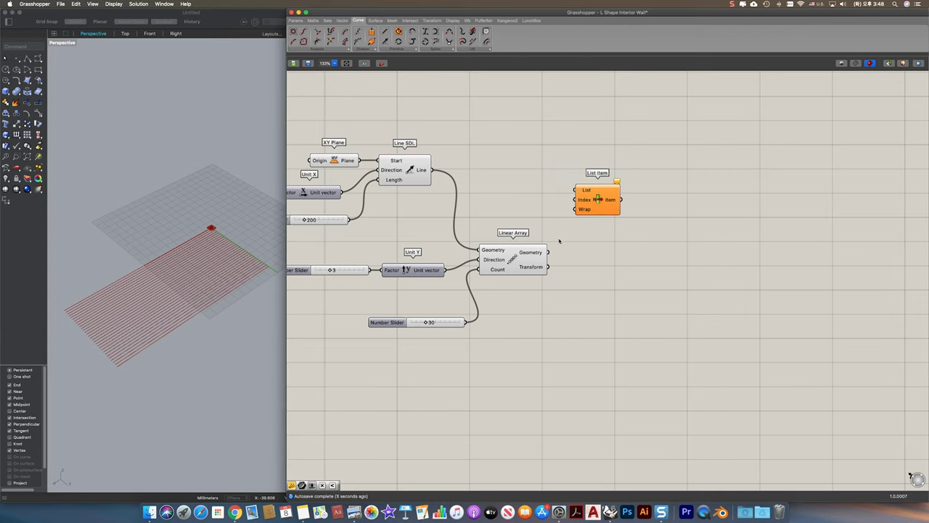
left_click_drag(548, 252, 648, 182)
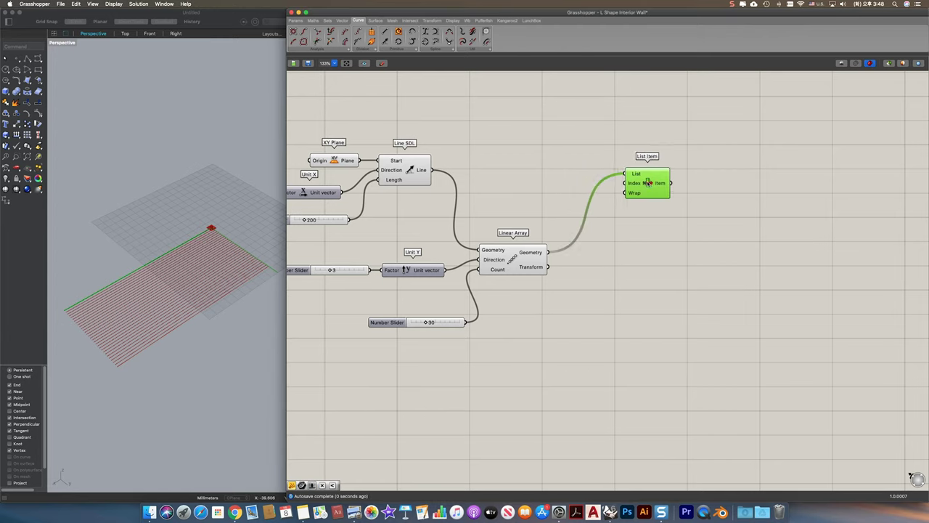
- Add a number slider of 0 and connect it to the Index input of List Item
double_click(571, 187)
type("0")
key("Return")
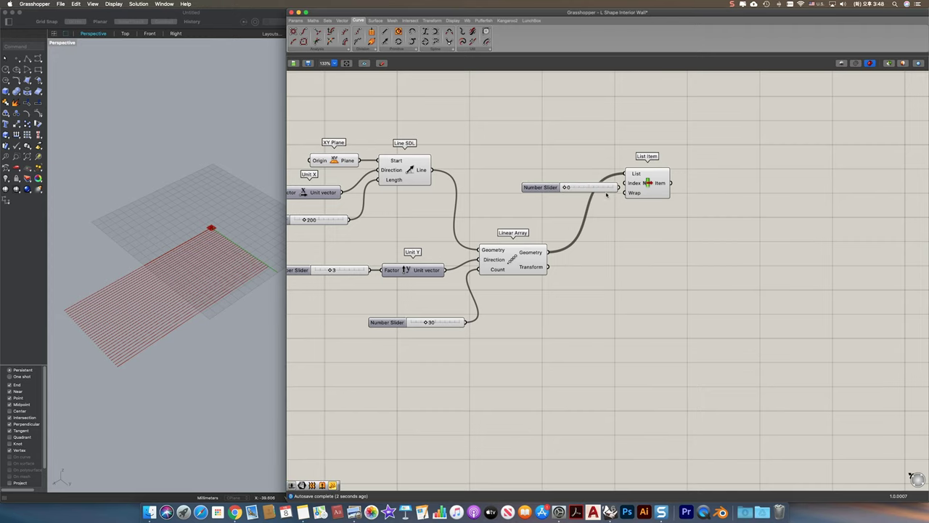
left_click_drag(603, 189, 597, 185)
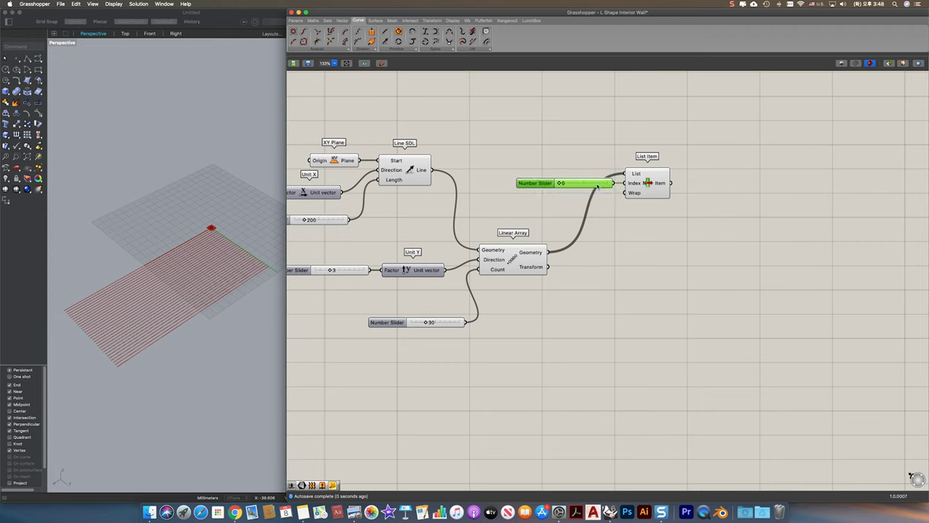
left_click(654, 187)
- Add a Cull Index fed by the array Geometry and the 0 index slider, and space it and List Item away from their inputs
double_click(651, 279)
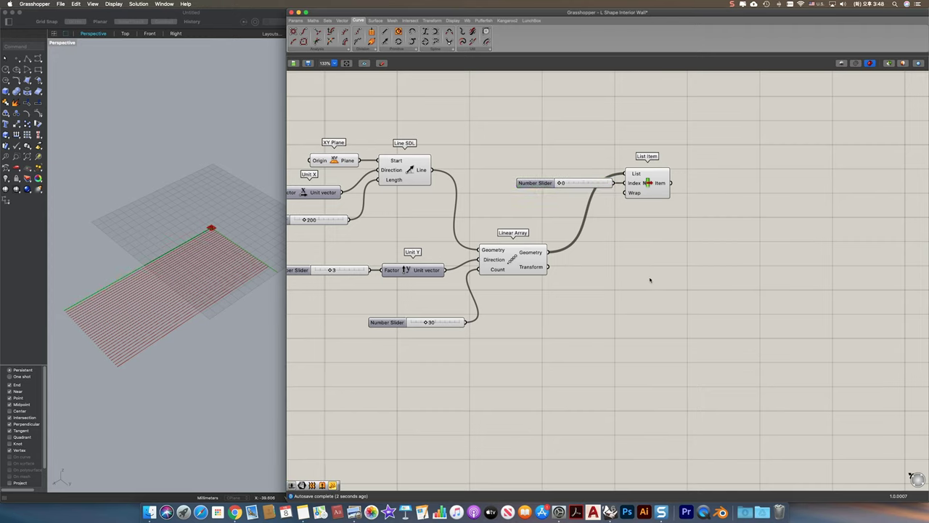
type("cull in")
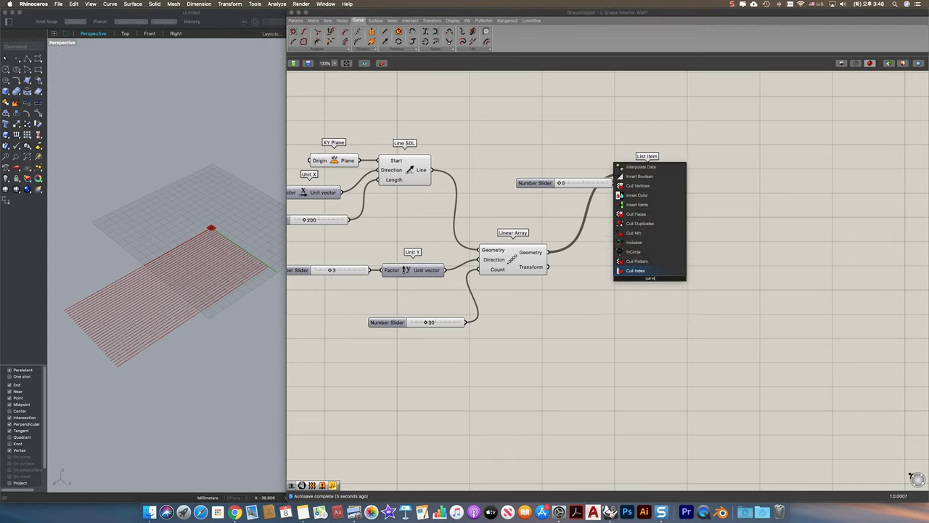
key("Return")
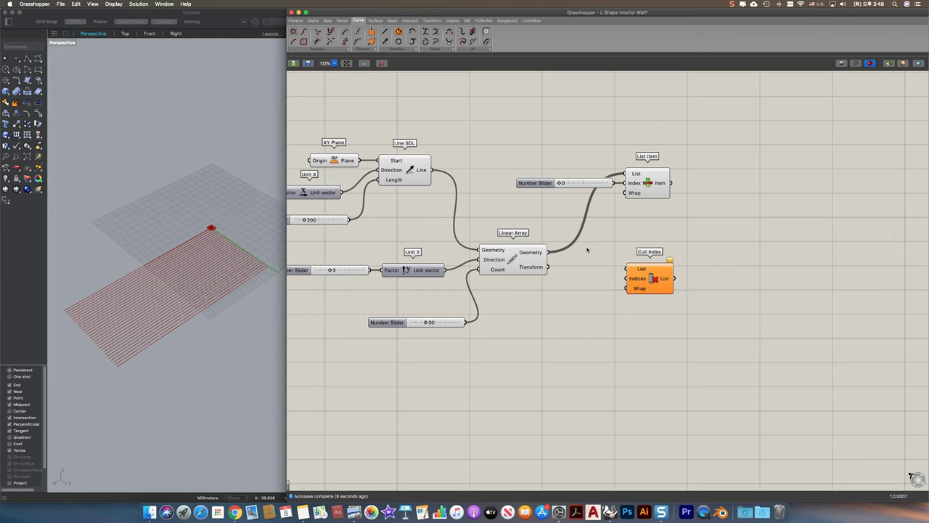
left_click_drag(548, 251, 626, 269)
left_click_drag(617, 186, 627, 278)
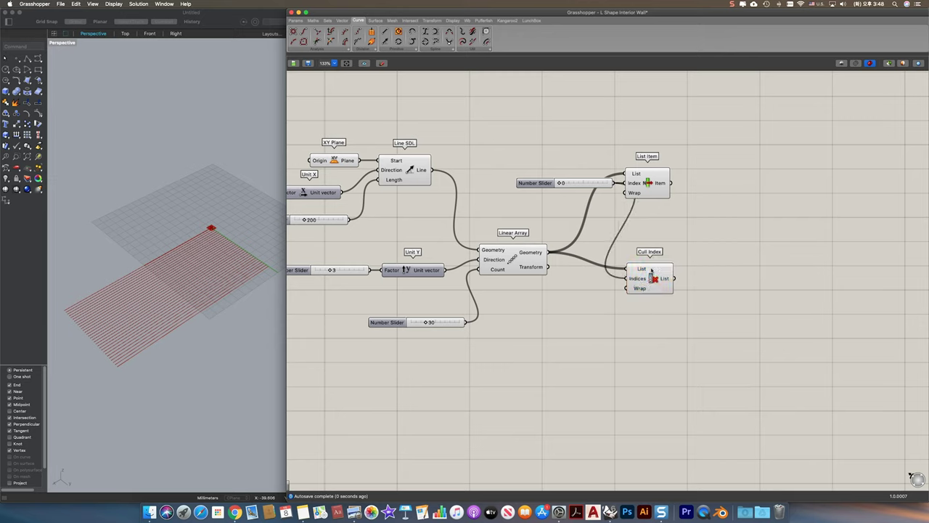
left_click(651, 269)
left_click_drag(655, 185, 691, 185)
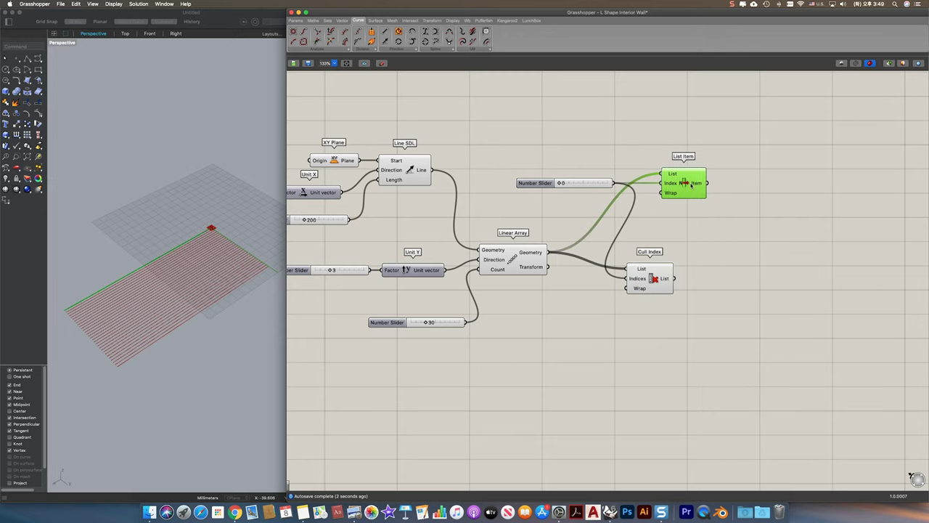
left_click_drag(657, 279, 680, 279)
- Add a Divide Curve component and connect the List Item output to its Curve input
right_click_drag(709, 245, 590, 226)
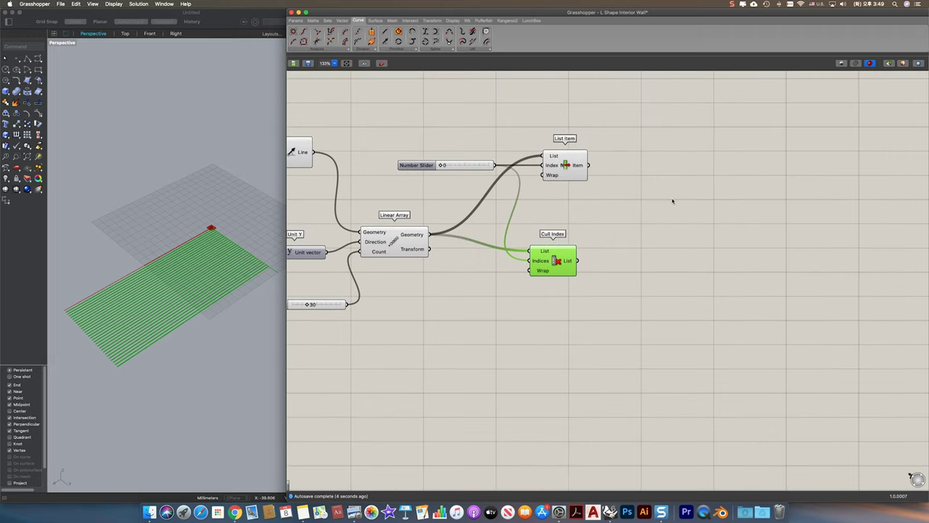
double_click(672, 201)
type("divide")
key("Return")
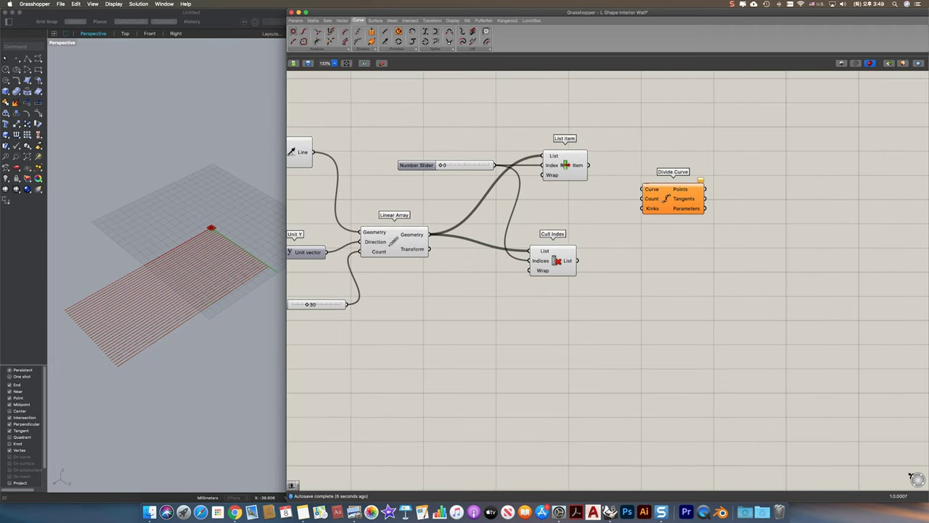
left_click_drag(589, 165, 642, 190)
- Duplicate the Divide Curve component below the original and connect the Cull Index List output to the copy's Curve input
left_click_drag(676, 200, 682, 255)
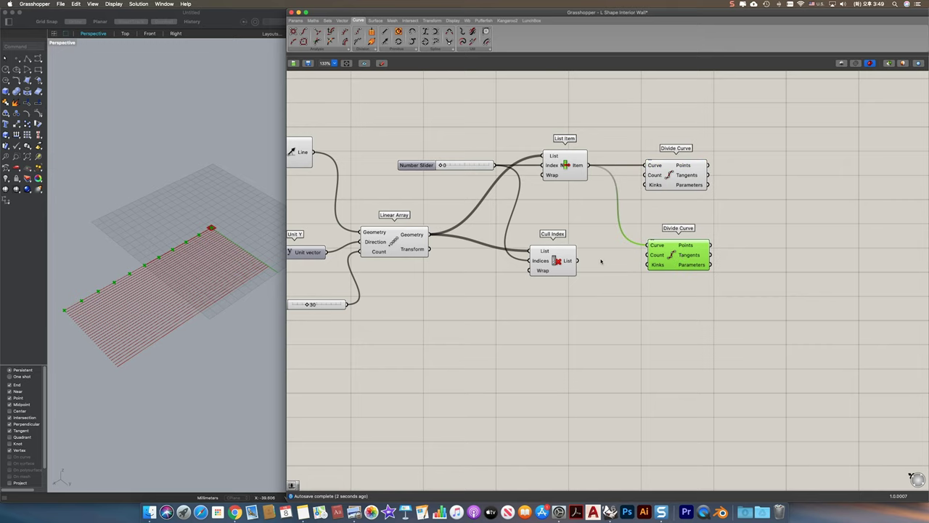
left_click_drag(581, 261, 667, 271)
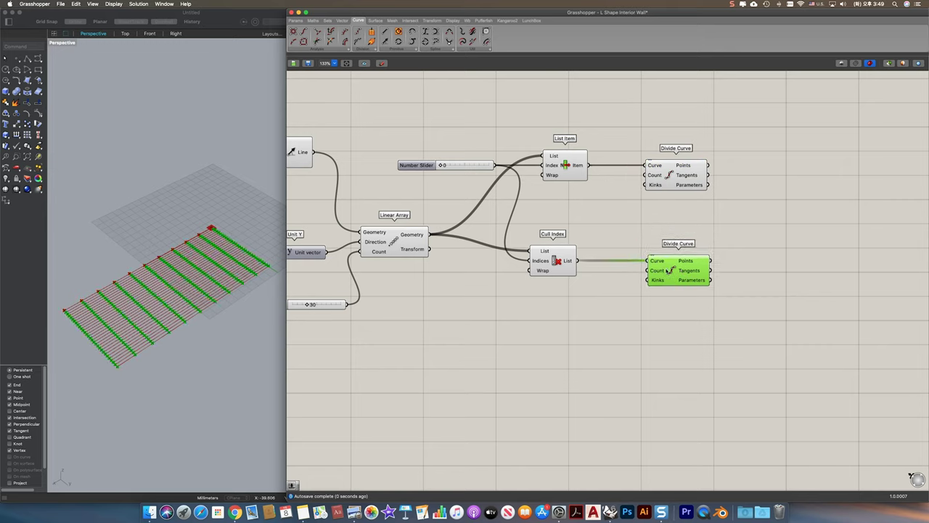
left_click(671, 174)
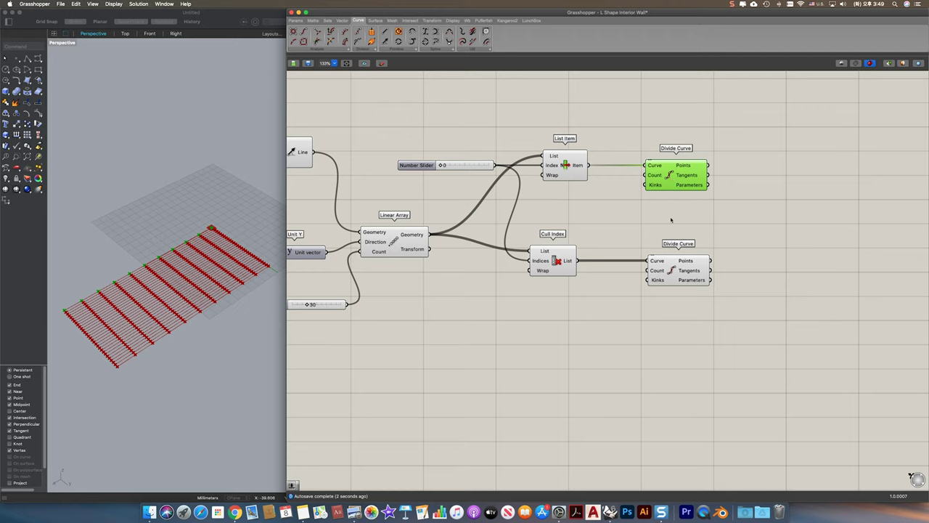
- Add a Bounding Box component below Cull Index and connect the Linear Array Geometry output to its Content input
double_click(584, 316)
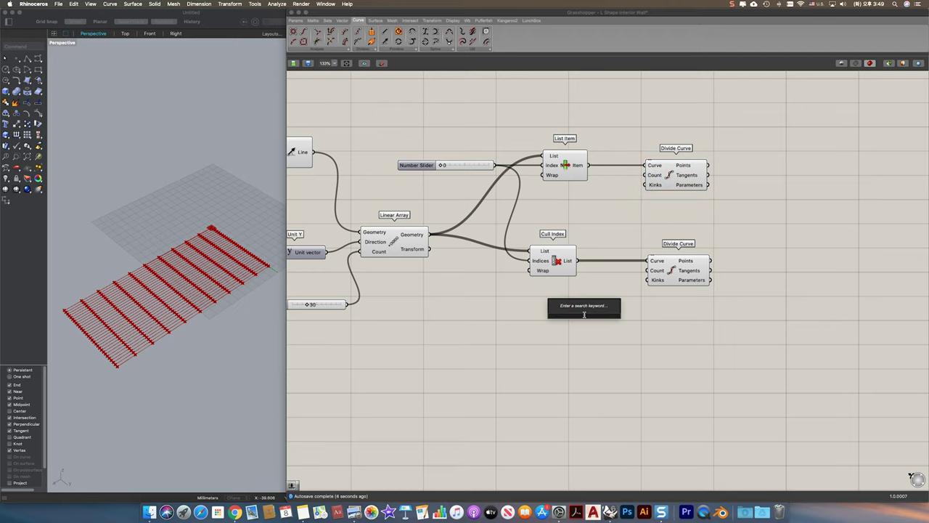
type("boundi")
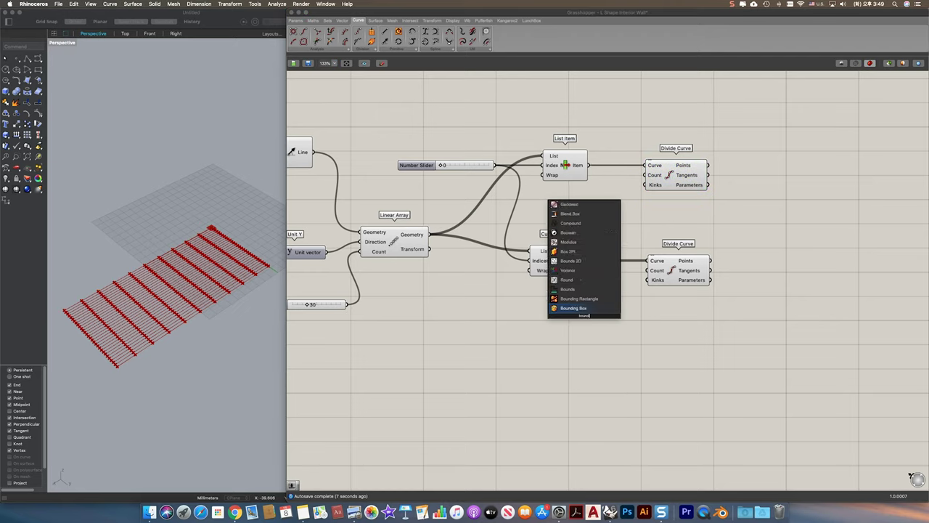
key("Return")
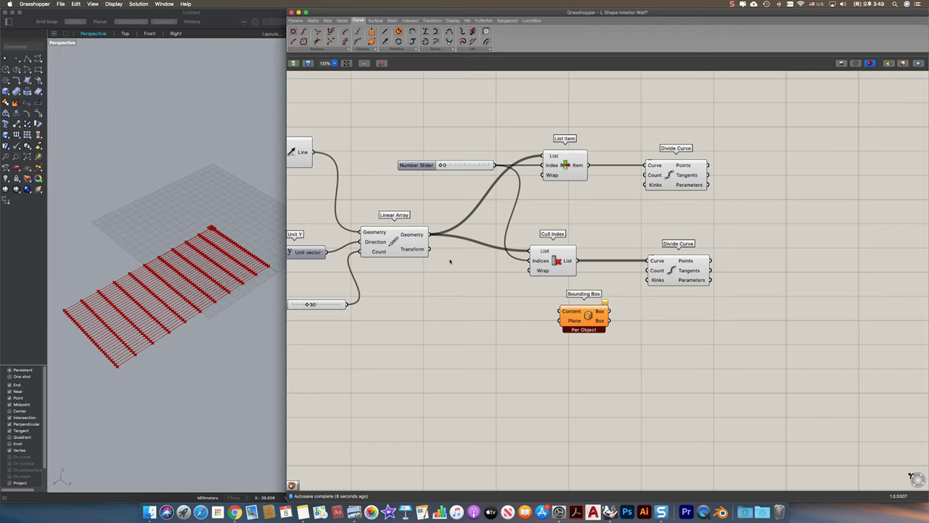
left_click_drag(429, 234, 497, 344)
- Set the Bounding Box to Union Box mode and flatten its Content input
right_click(501, 344)
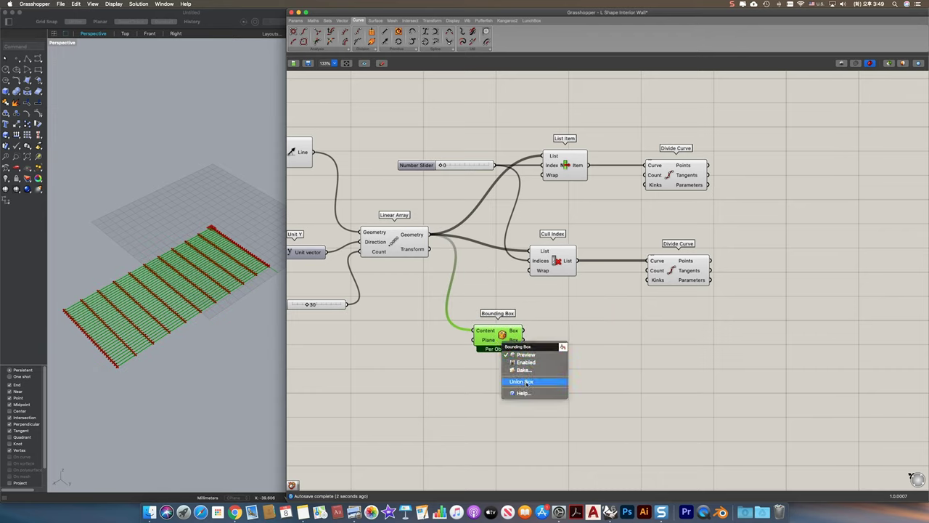
left_click(527, 382)
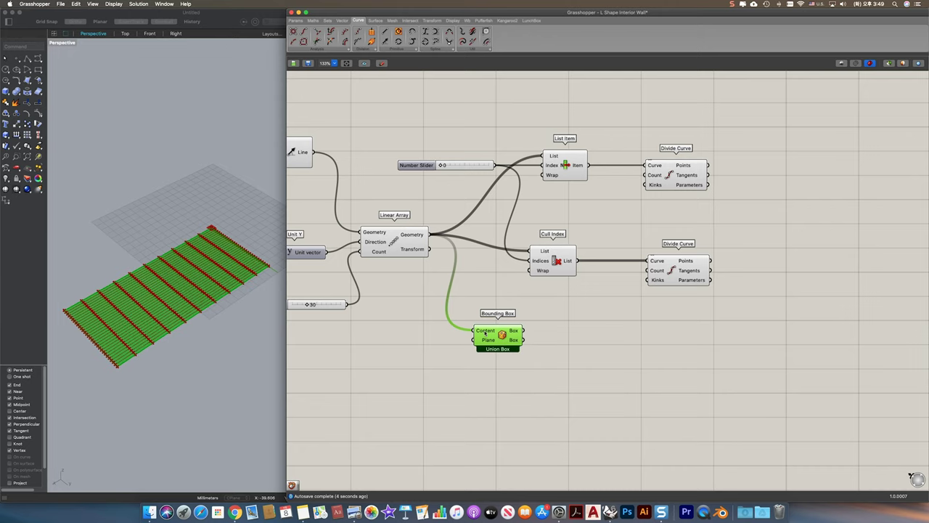
right_click(485, 331)
left_click(511, 381)
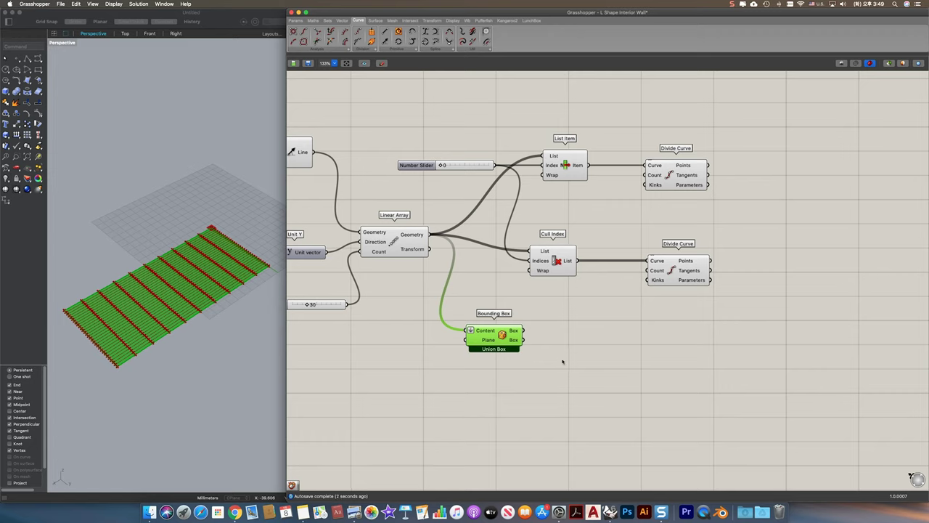
left_click(611, 361)
- Add a Surface parameter beside the Bounding Box and connect the upper Box output to it
double_click(553, 335)
type("SURFA")
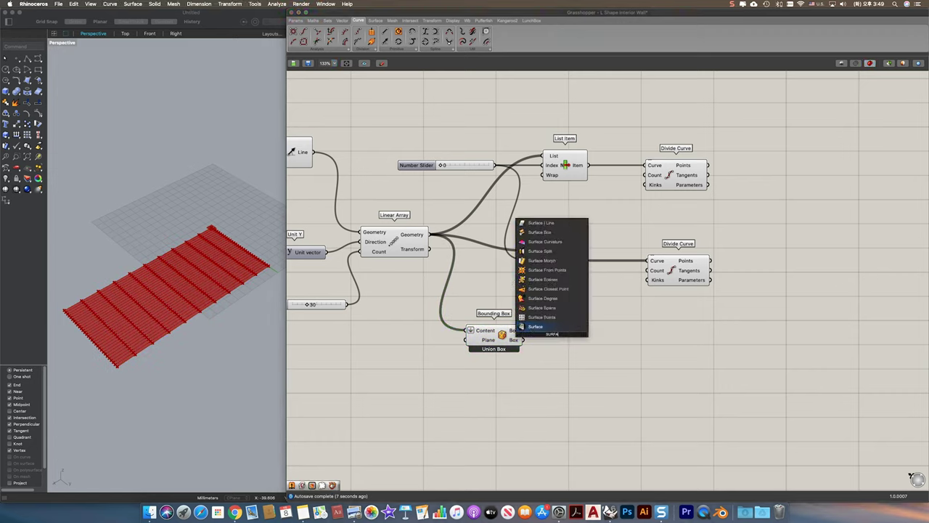
key("Return")
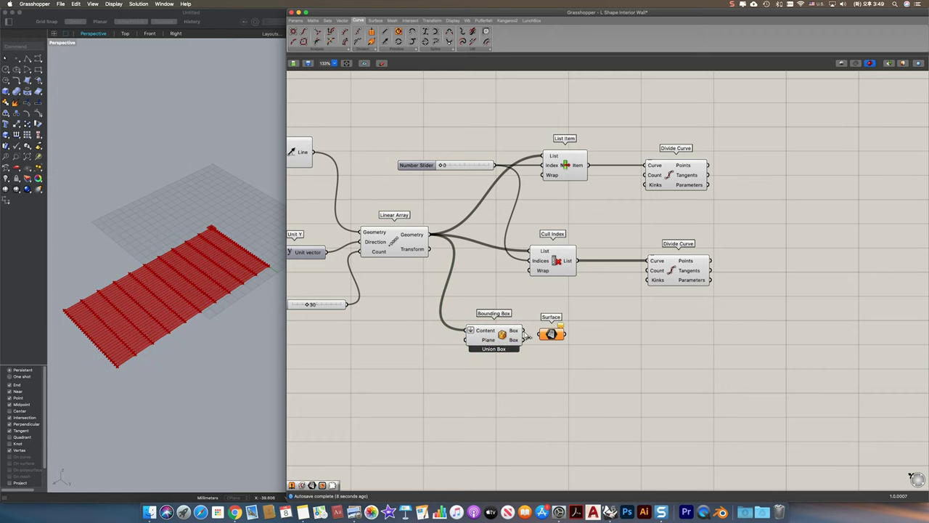
left_click_drag(524, 331, 589, 331)
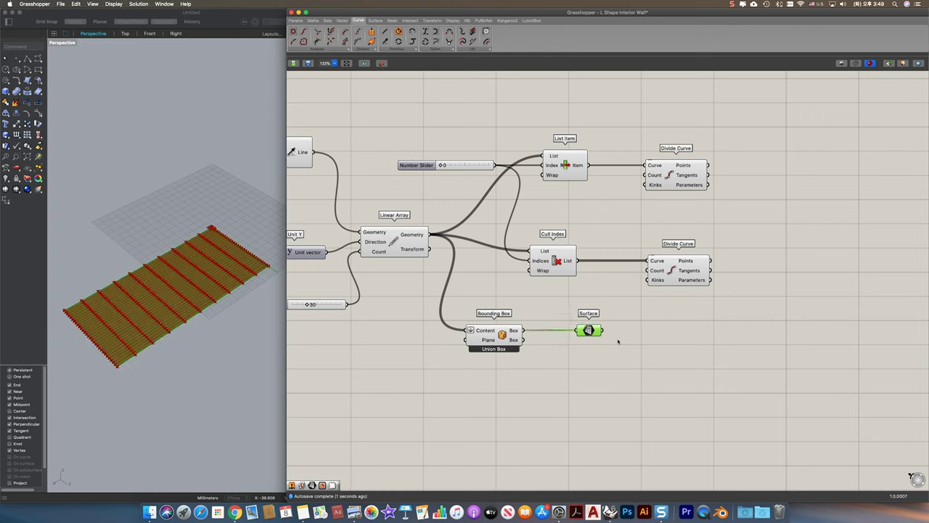
left_click(687, 348)
- Add a Populate Geometry component and connect the Surface parameter to its Geometry input
double_click(689, 347)
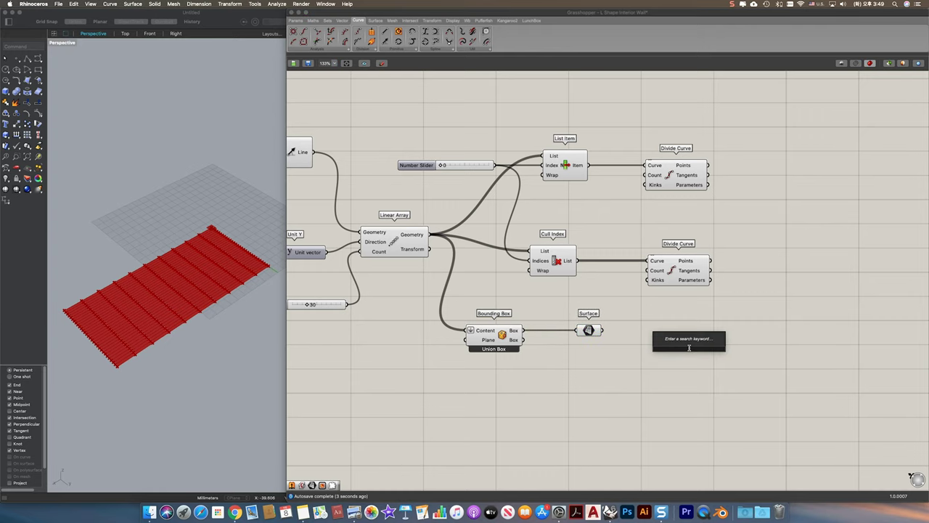
type("POPULATE")
key("Up")
key("Up")
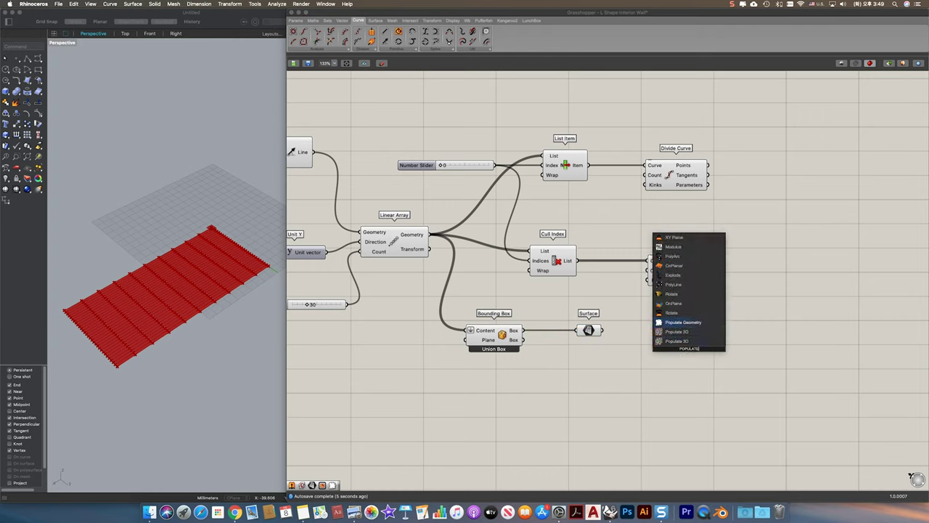
key("Return")
left_click_drag(603, 331, 693, 340)
- Add number sliders of 50 and 2 and connect them to the Count and Seed inputs of Populate Geometry
double_click(600, 378)
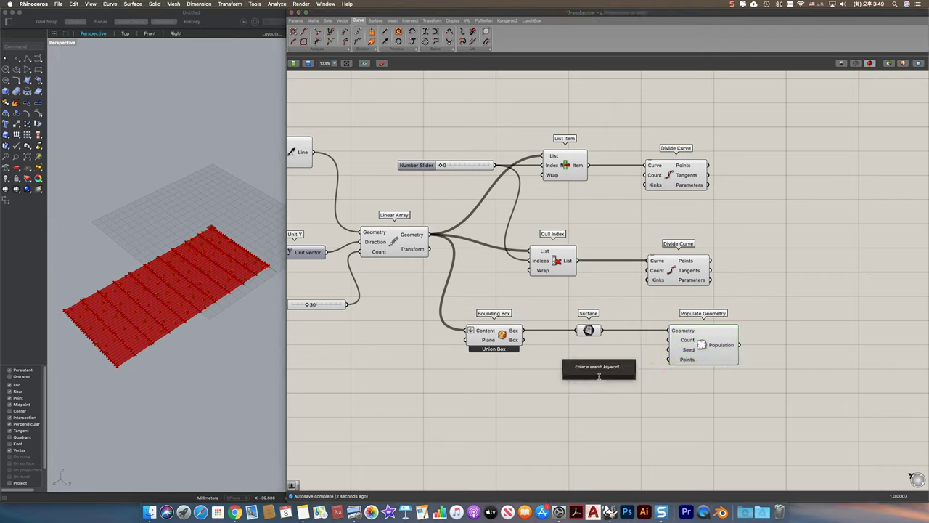
type("50")
key("Return")
double_click(610, 400)
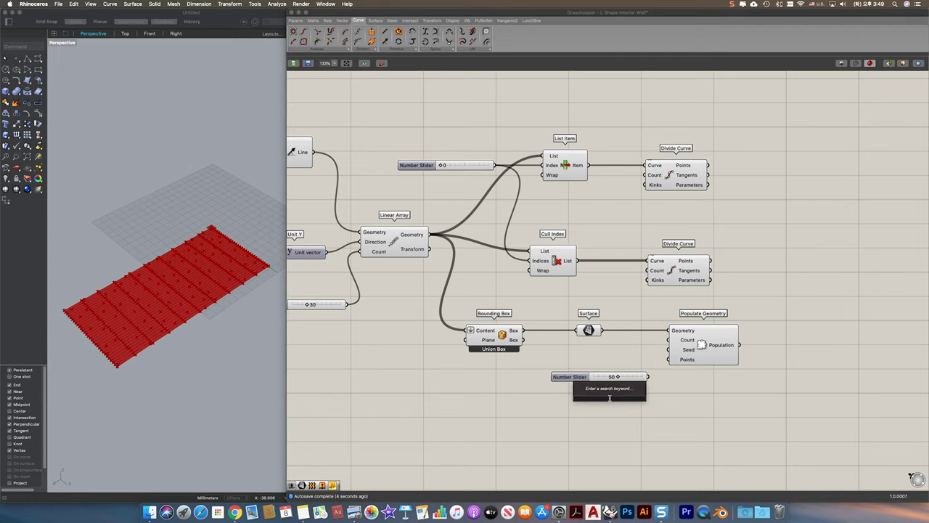
type("2")
key("Return")
mouse_move(635, 377)
left_mouse_down()
mouse_move(627, 354)
mouse_move(641, 354)
mouse_move(651, 404)
mouse_move(625, 375)
left_mouse_up()
left_click(627, 418)
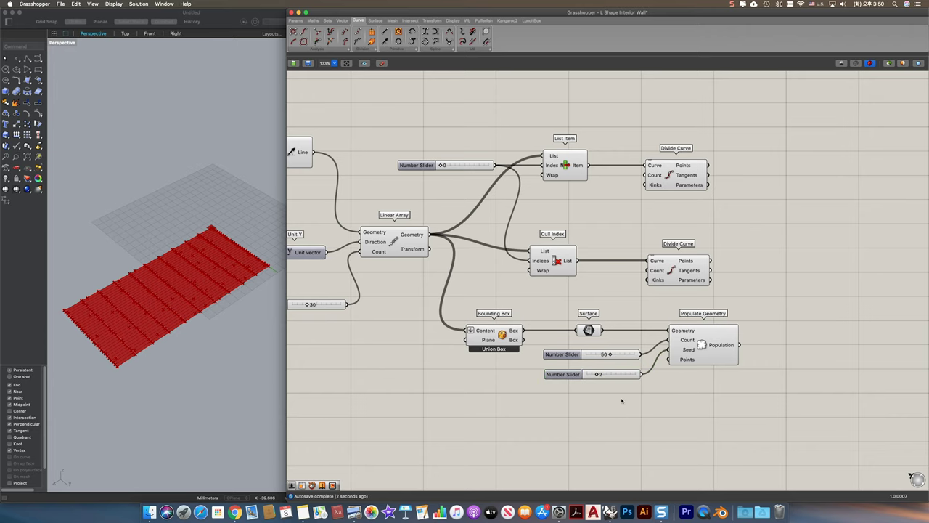
- Turn off the preview of all components upstream of the Divide Curve and Populate Geometry components
scroll(617, 404, "down", 3)
right_click_drag(618, 417, 670, 400)
left_click_drag(671, 399, 336, 149)
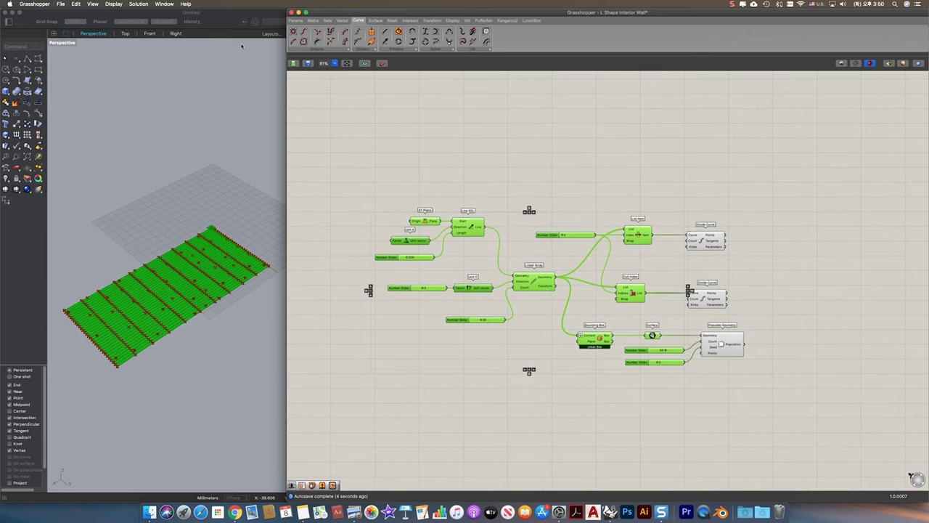
left_click(137, 4)
left_click(182, 91)
left_click(504, 390)
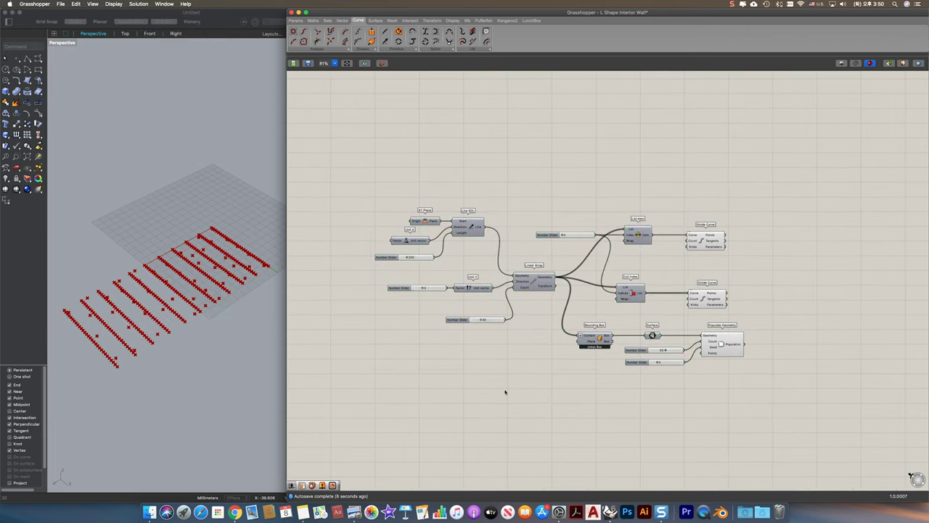
- Add a Point Charge component and connect the Populate Geometry Population output to its Point input
scroll(669, 346, "up", 2)
left_click(731, 347)
right_click_drag(733, 345, 566, 316)
scroll(620, 320, "up", 1)
right_click_drag(640, 325, 601, 306)
double_click(615, 307)
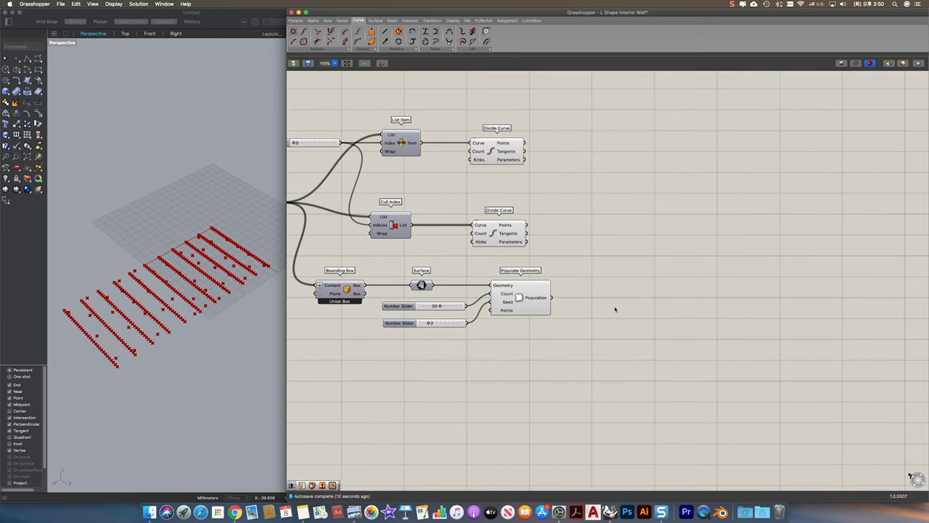
type("point")
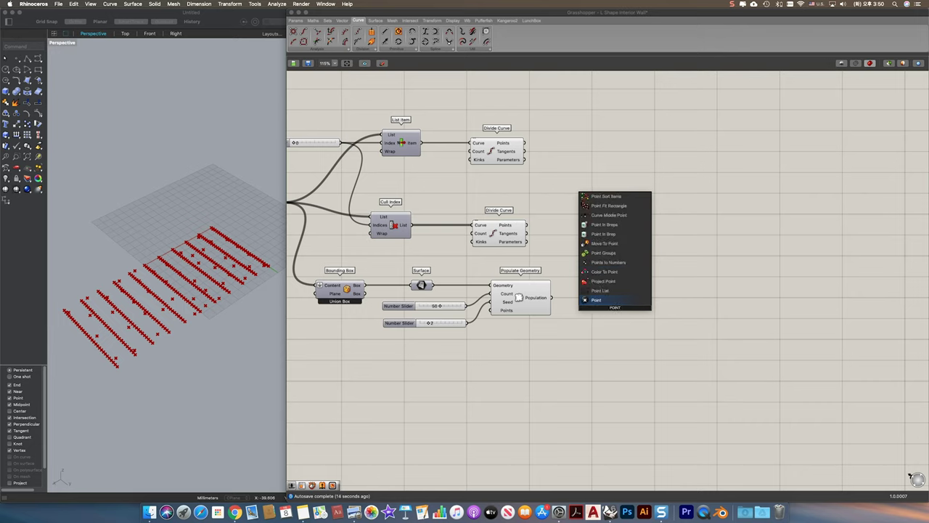
type(" ch")
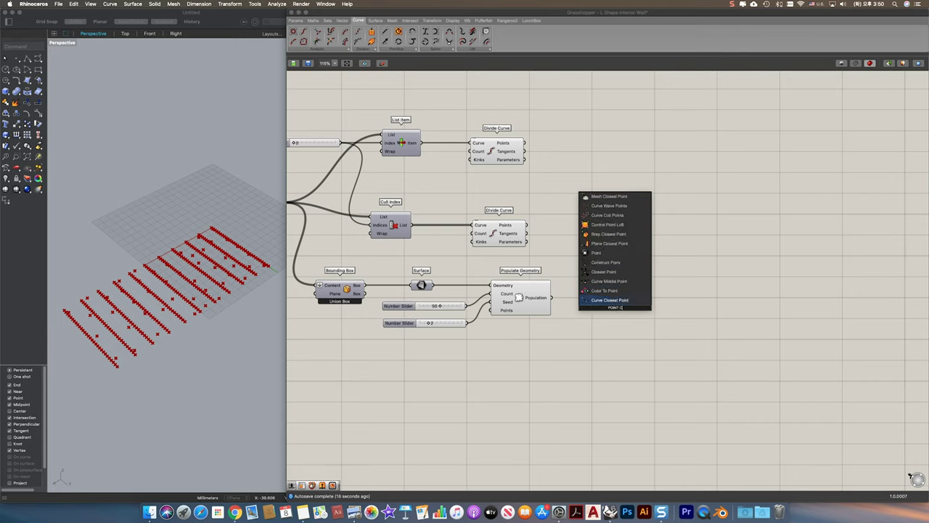
key("Up")
key("Return")
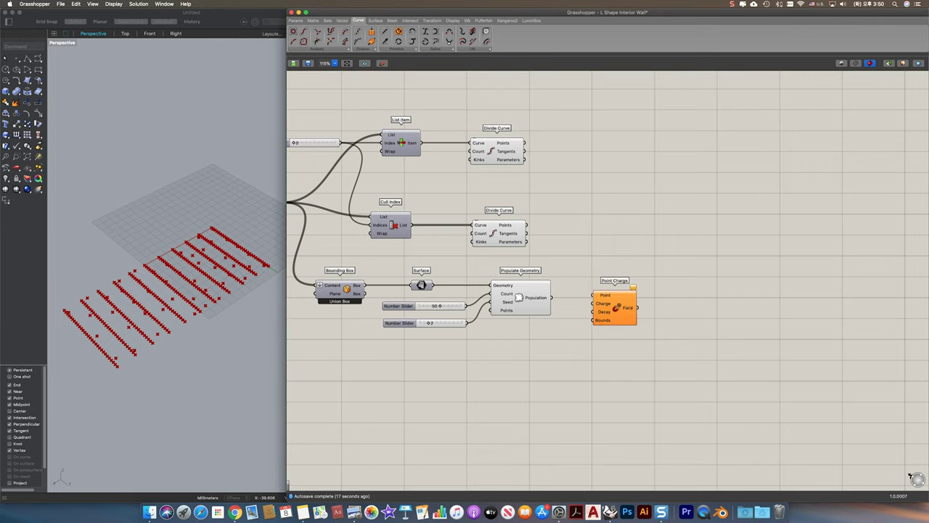
left_click_drag(552, 298, 599, 308)
- Add number sliders of 5 and 3 and connect them to the Charge and Decay inputs of Point Charge
double_click(556, 361)
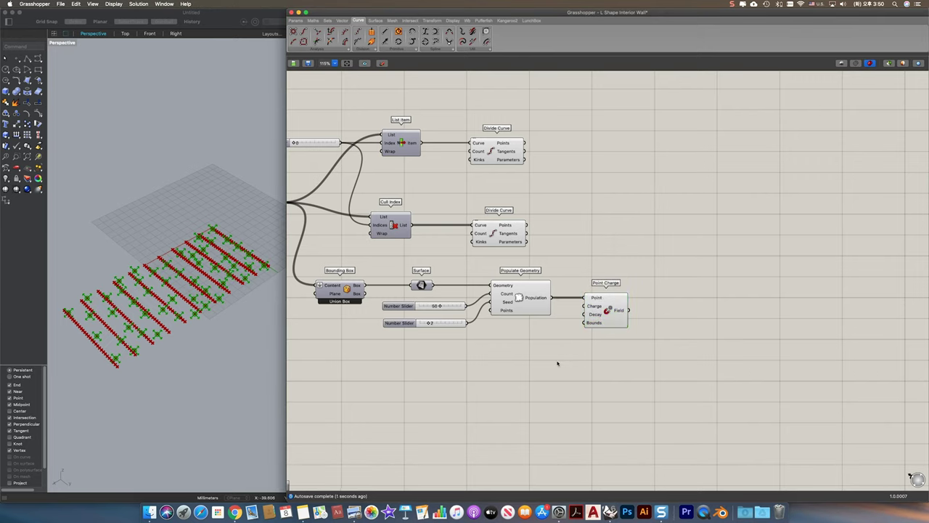
type("5")
key("Return")
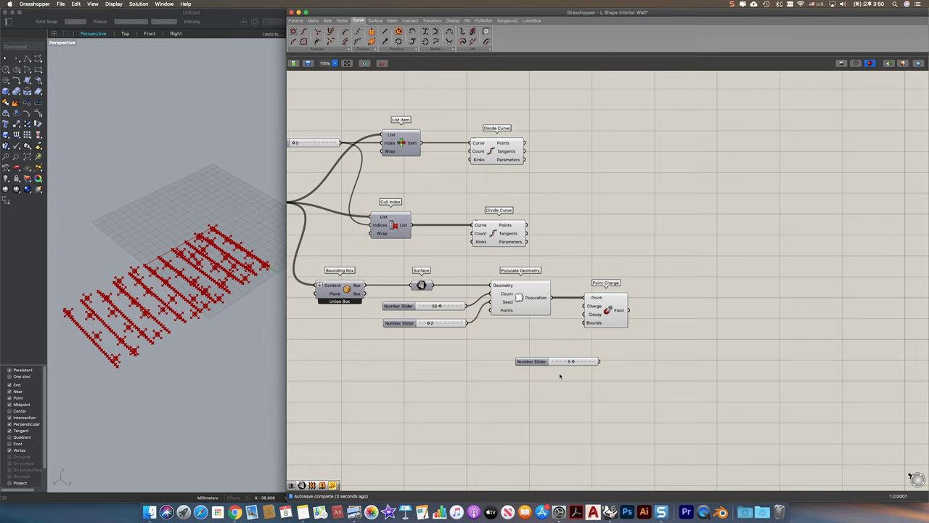
double_click(560, 374)
type("3")
key("Return")
left_click_drag(556, 357, 574, 347)
left_click_drag(609, 317, 638, 318)
- Add a Merge Fields component and connect the Point Charge Field output to its Fields input
right_click_drag(677, 319, 605, 305)
double_click(637, 315)
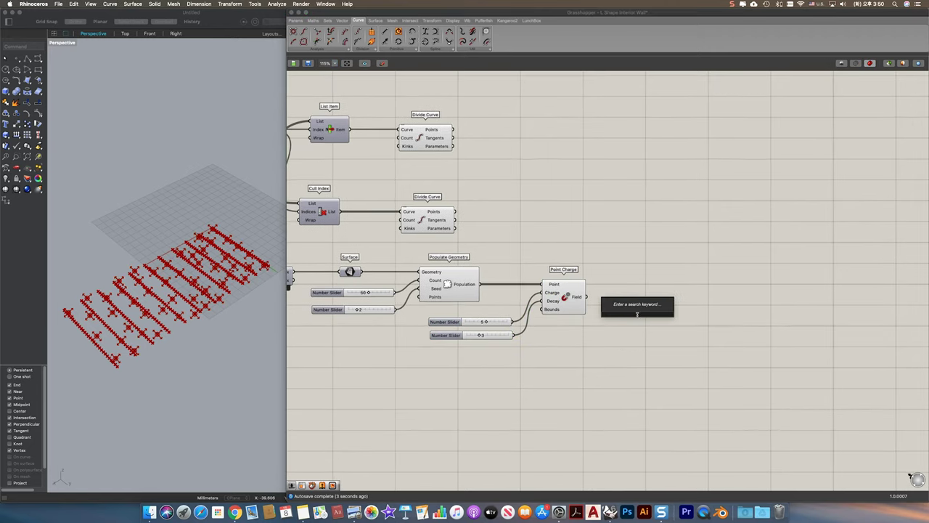
type("MERGE")
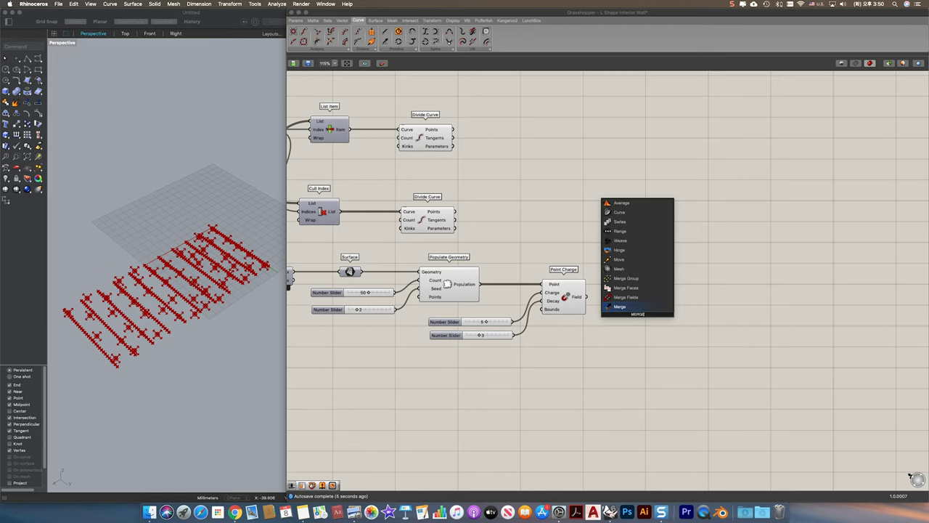
key("Up")
key("Return")
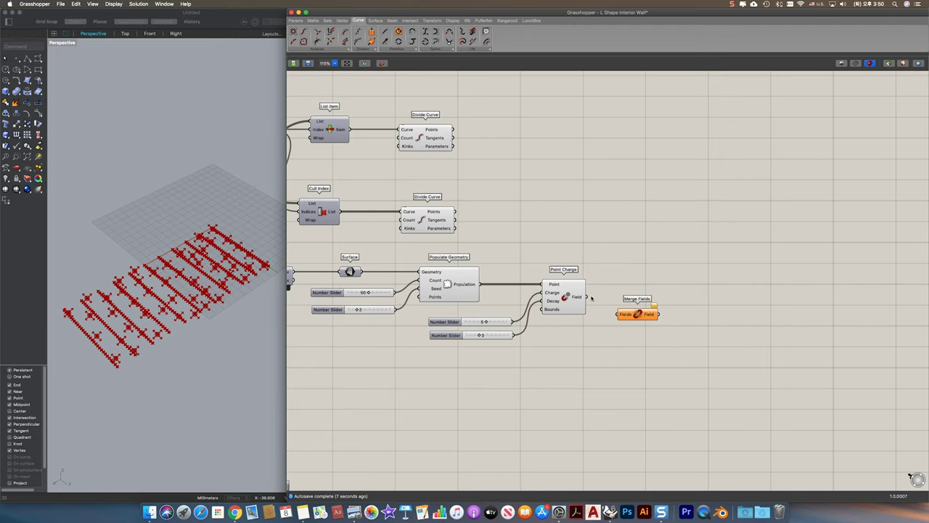
left_click_drag(587, 297, 622, 297)
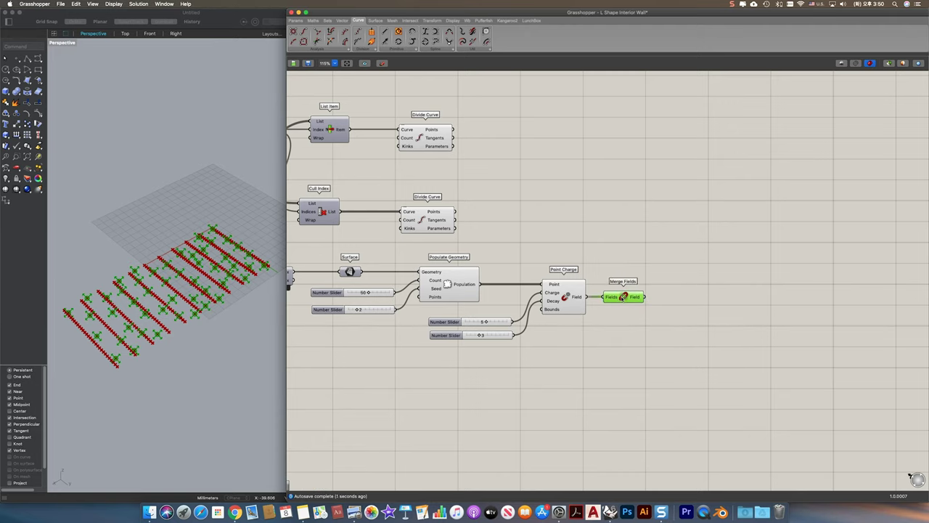
- Add an Evaluate Field component fed by the Merge Fields output and the Points output of the lower Divide Curve
double_click(688, 240)
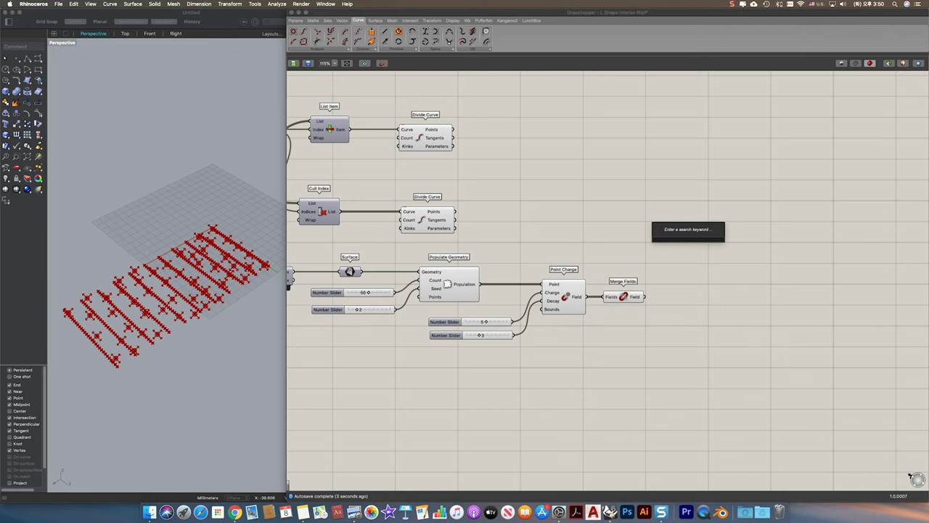
type("EVA")
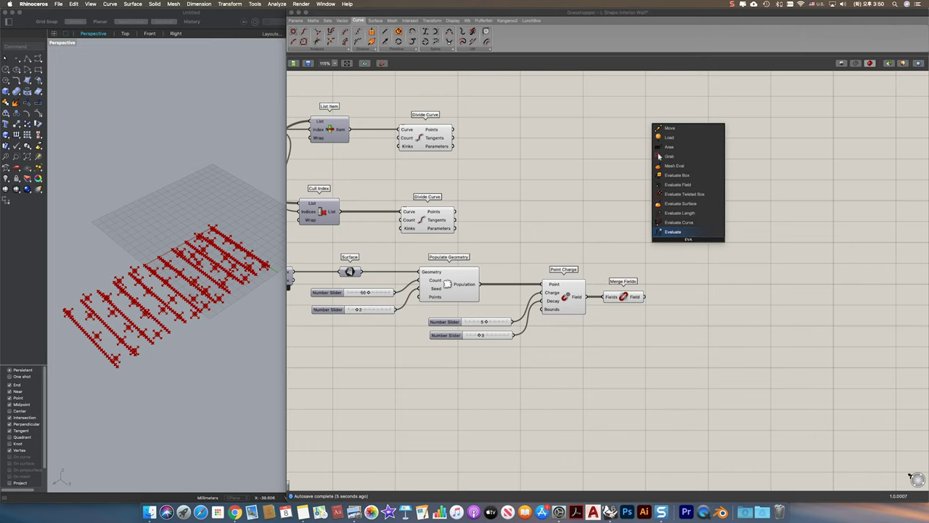
left_click(690, 185)
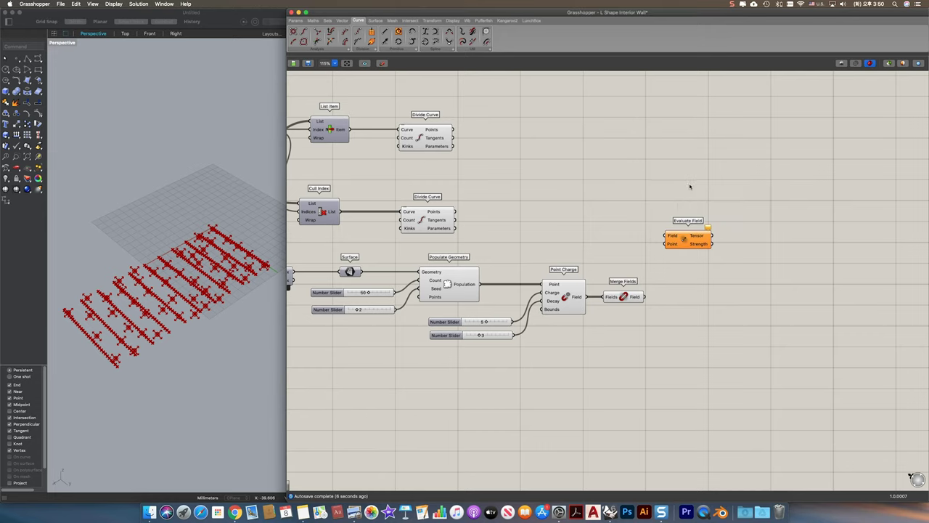
left_click_drag(646, 298, 456, 212)
left_click_drag(685, 240, 684, 208)
- Turn off the preview of both Divide Curve components
left_click_drag(488, 246, 405, 119)
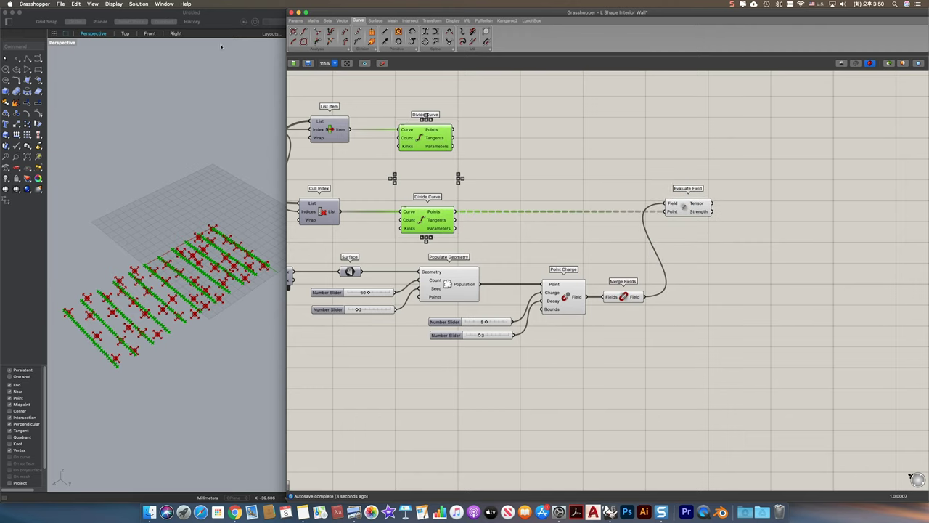
left_click(137, 4)
left_click(180, 91)
left_click(604, 256)
- Add a Deconstruct Vector component and connect the Evaluate Field Tensor output to its Vector input
left_click(697, 210)
right_click_drag(707, 215, 581, 198)
double_click(633, 194)
type("de")
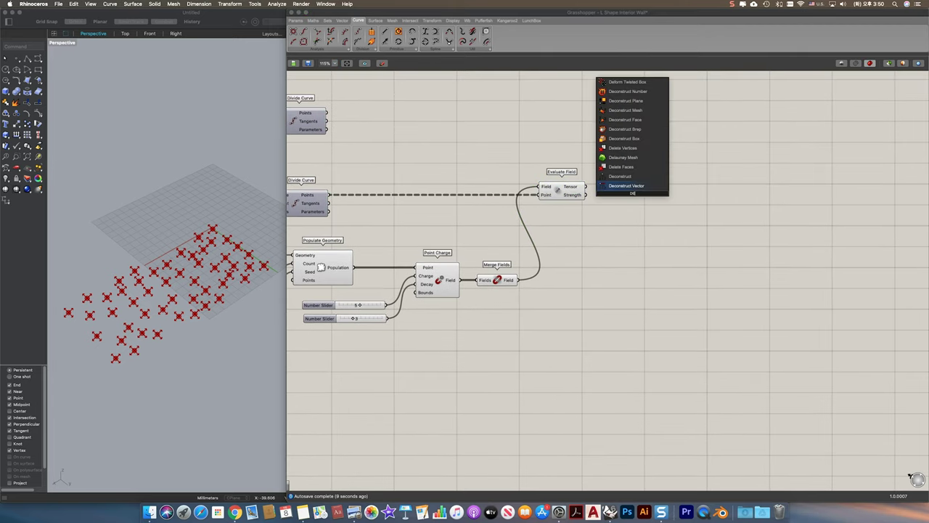
left_click(632, 186)
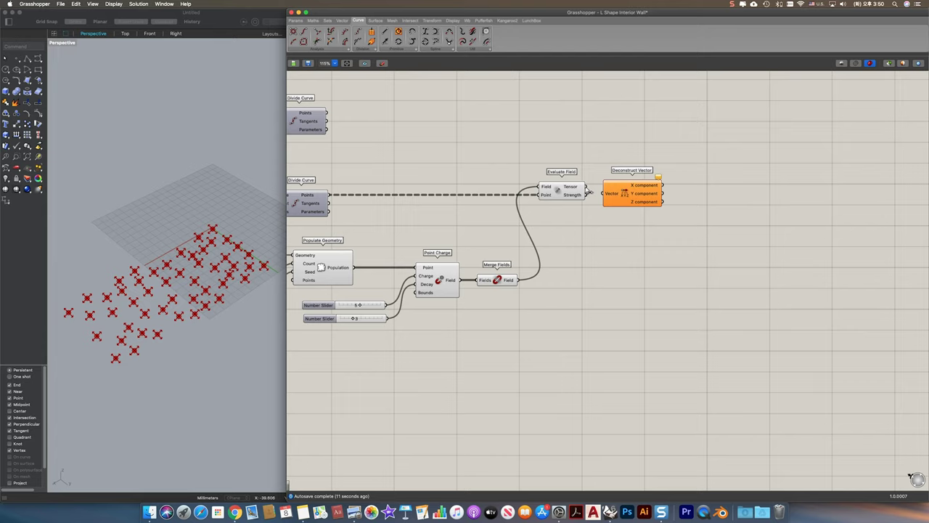
left_click_drag(587, 188, 630, 192)
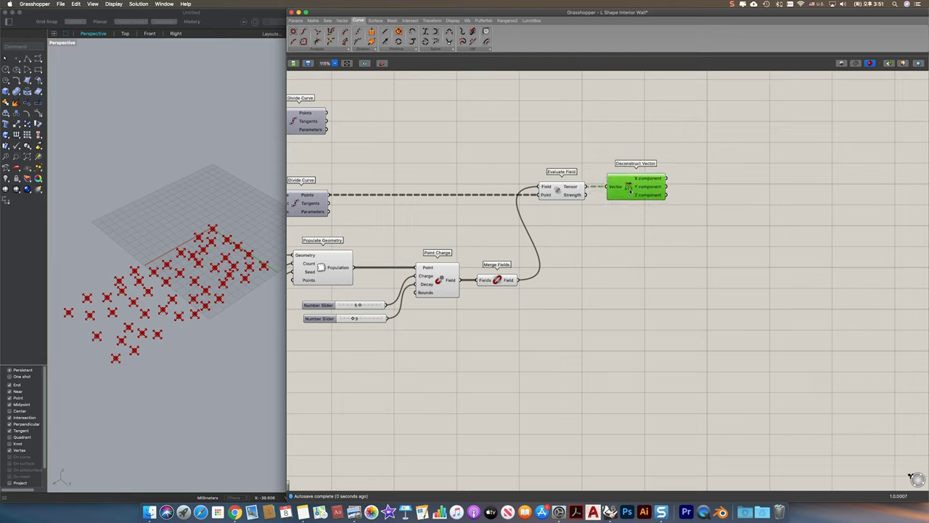
- Add a Vector XYZ component beyond Deconstruct Vector
double_click(757, 197)
type("ve")
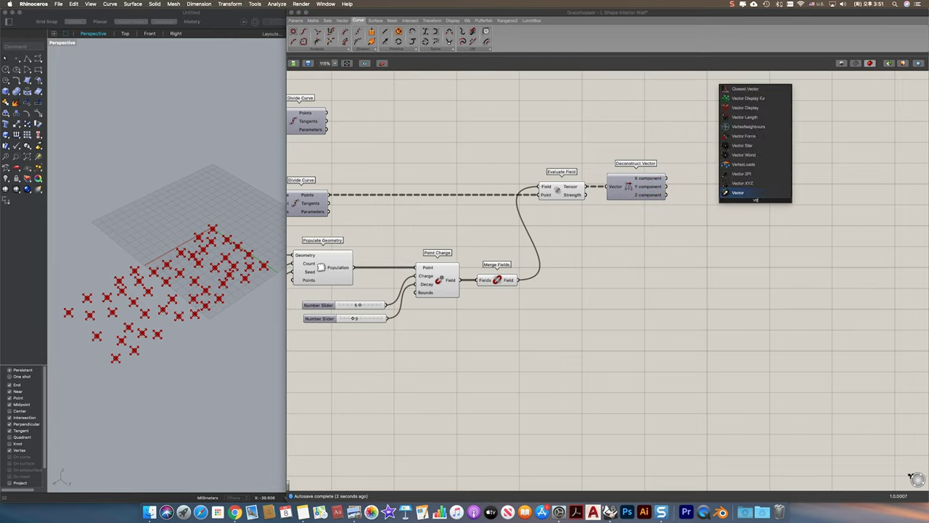
type("c")
key("Up")
key("Return")
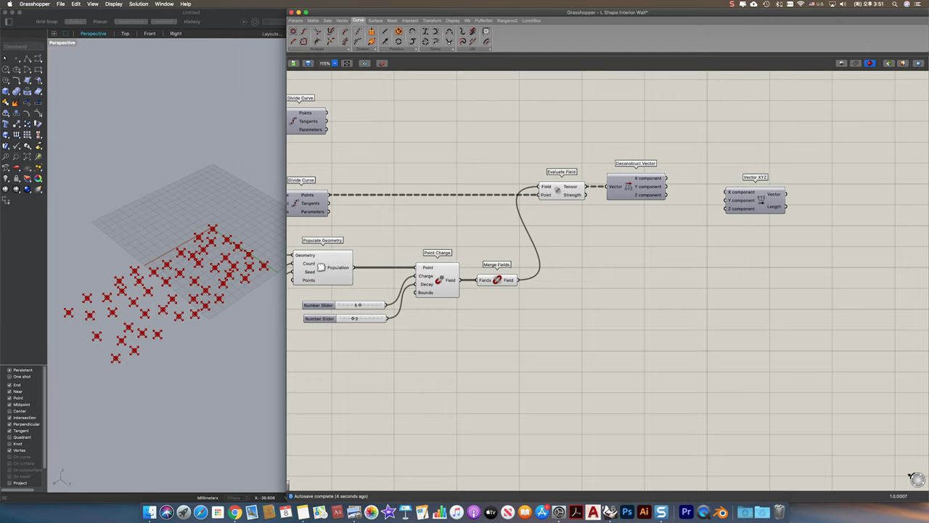
- Connect the Deconstruct Vector Y component to the Vector XYZ Y input, and add a Bounds component fed by the Evaluate Field Strength output
left_click_drag(667, 187, 760, 188)
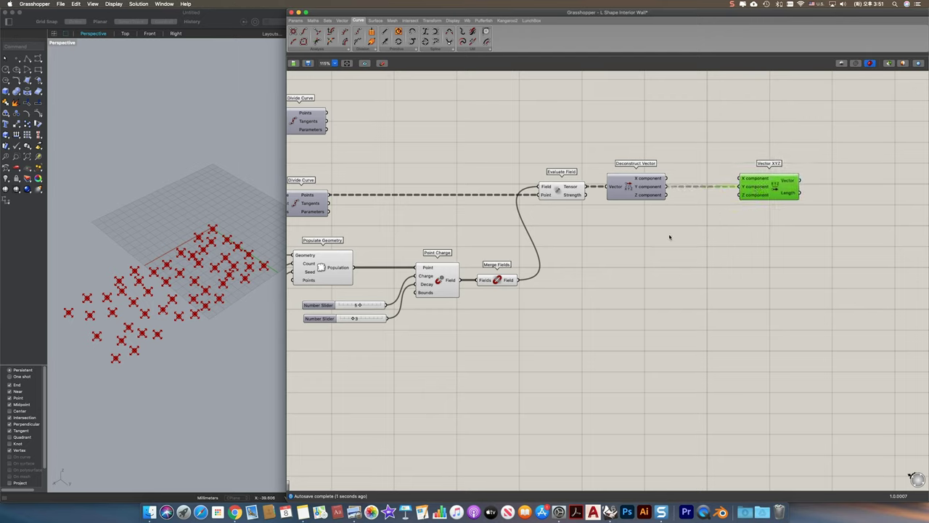
double_click(620, 276)
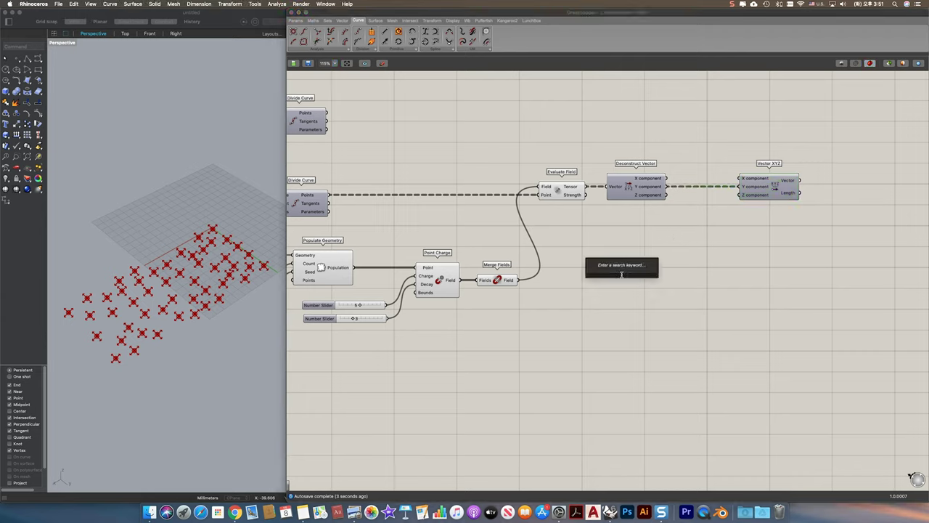
type("BOUNDS")
key("Return")
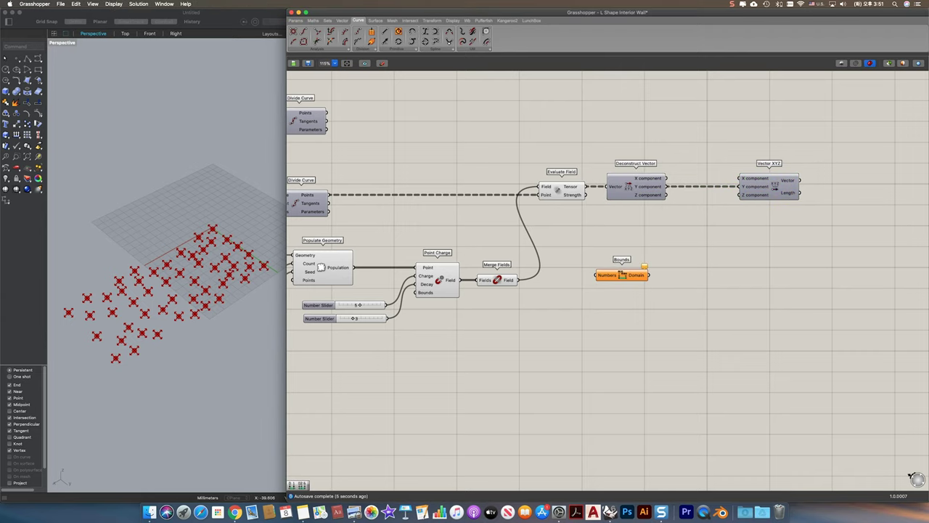
left_click_drag(586, 195, 601, 295)
- Add a Remap Numbers component with the Evaluate Field Strength as its Value and the Bounds Domain as its Source
left_click(671, 283)
double_click(672, 283)
type("REMAP")
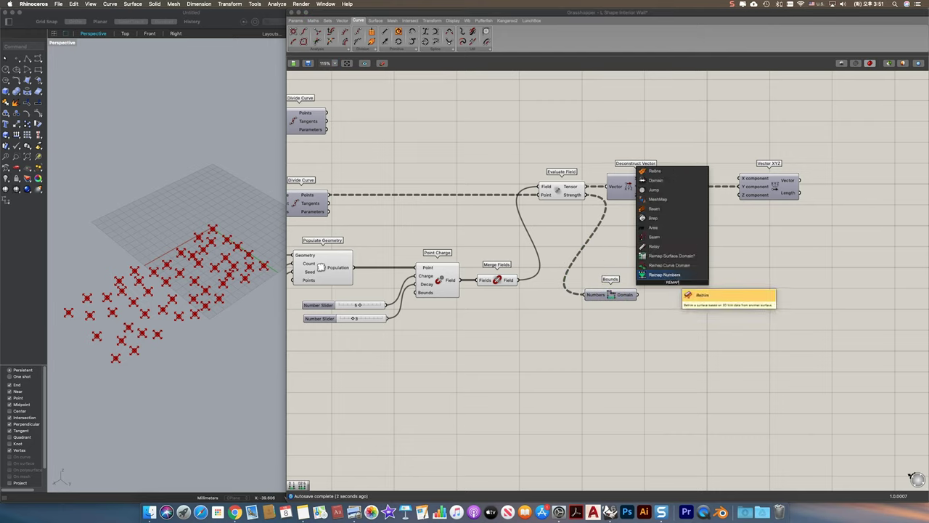
key("Return")
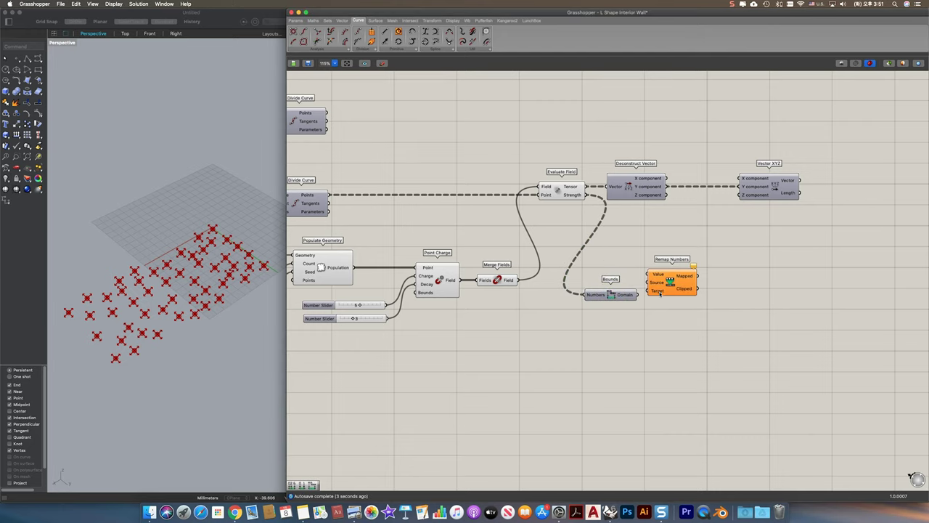
left_click_drag(648, 275, 587, 197)
left_click_drag(688, 292, 718, 301)
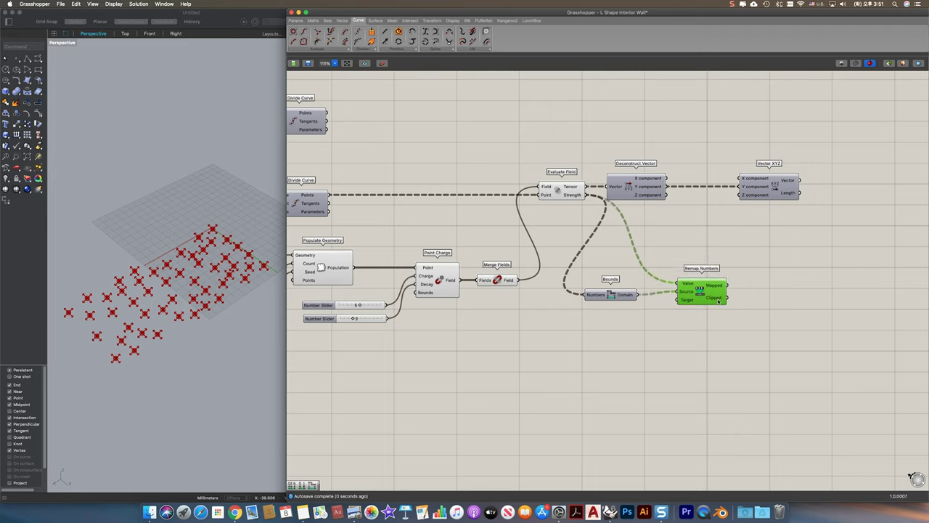
- Add a Construct Domain component and connect its Domain output to the Target input of Remap Numbers
double_click(599, 341)
type("construct do")
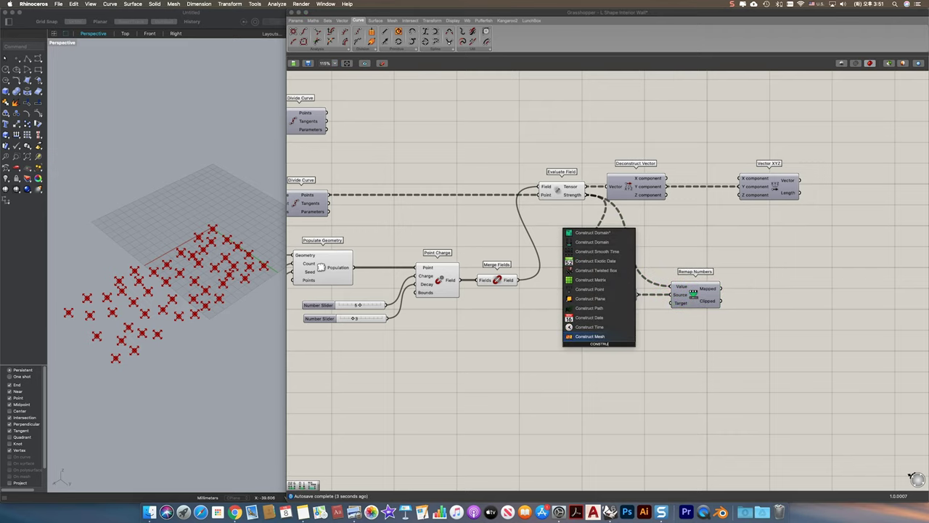
key("Return")
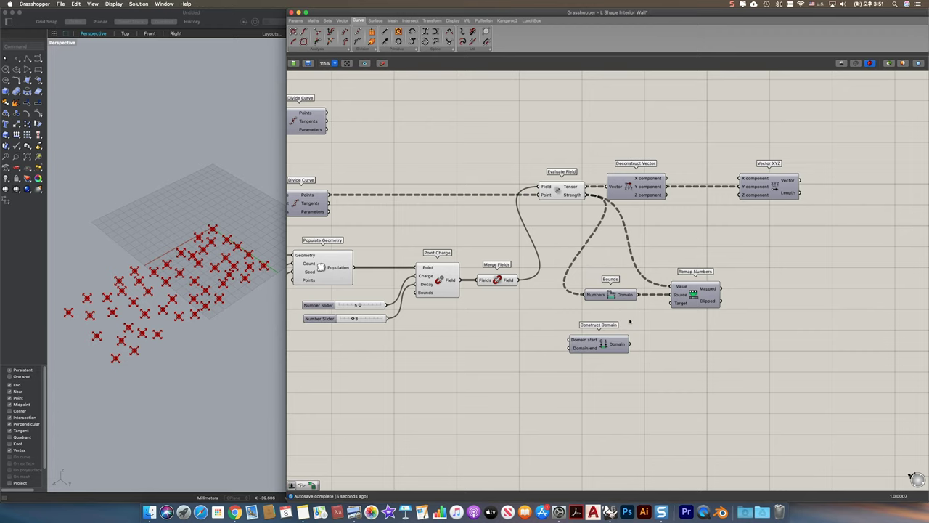
left_click_drag(673, 305, 609, 340)
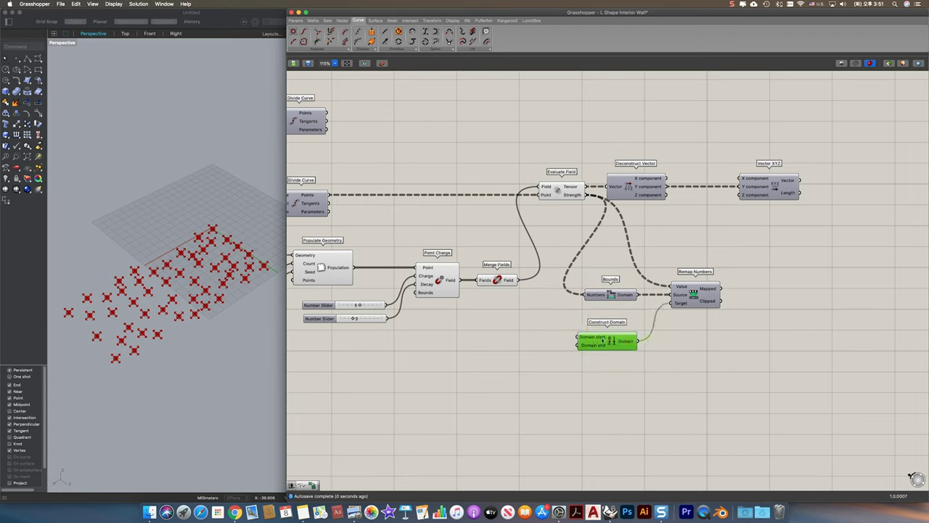
- Add number sliders of 1 and 3 and connect them to the Domain start and Domain end of Construct Domain
left_click(520, 339)
double_click(521, 340)
type("1")
key("Return")
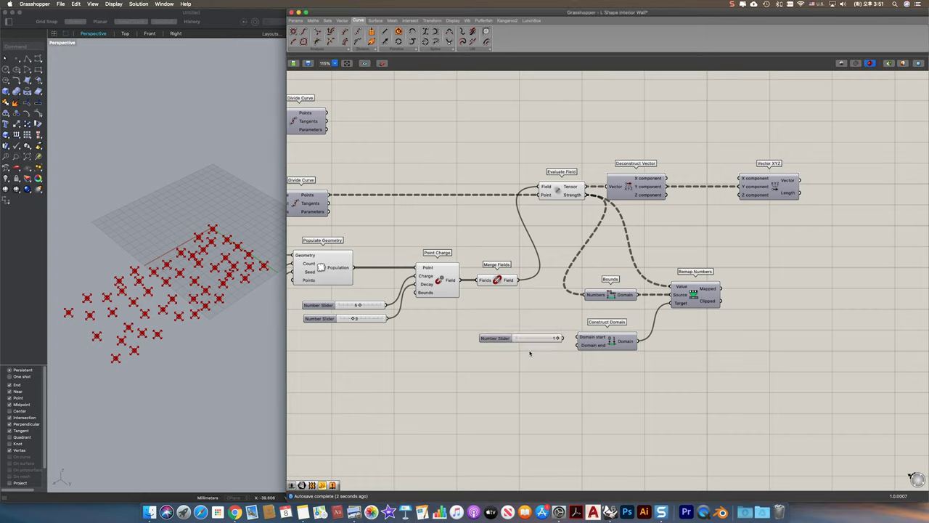
double_click(529, 354)
type("3")
key("Return")
left_click_drag(578, 337, 543, 353)
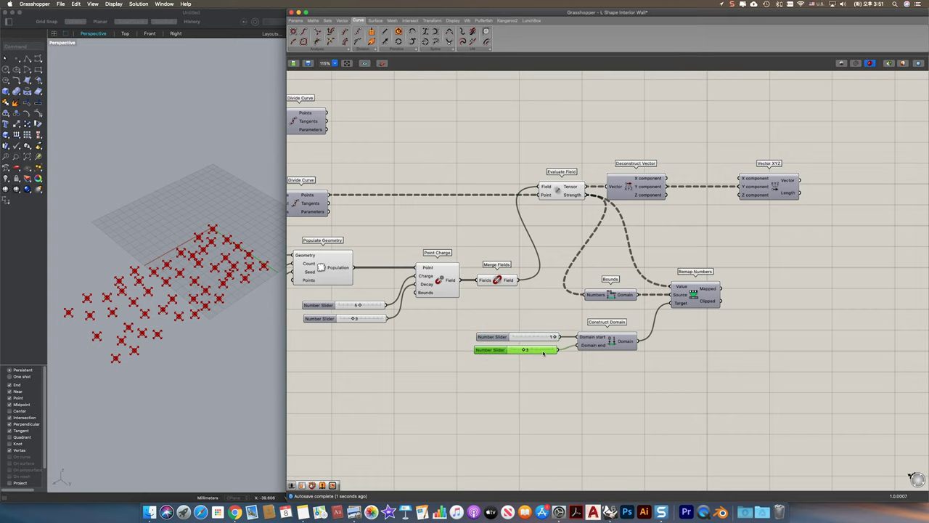
- Add an Amplitude component fed by the Vector XYZ Vector output and the Mapped output of Remap Numbers
right_click_drag(711, 305, 641, 308)
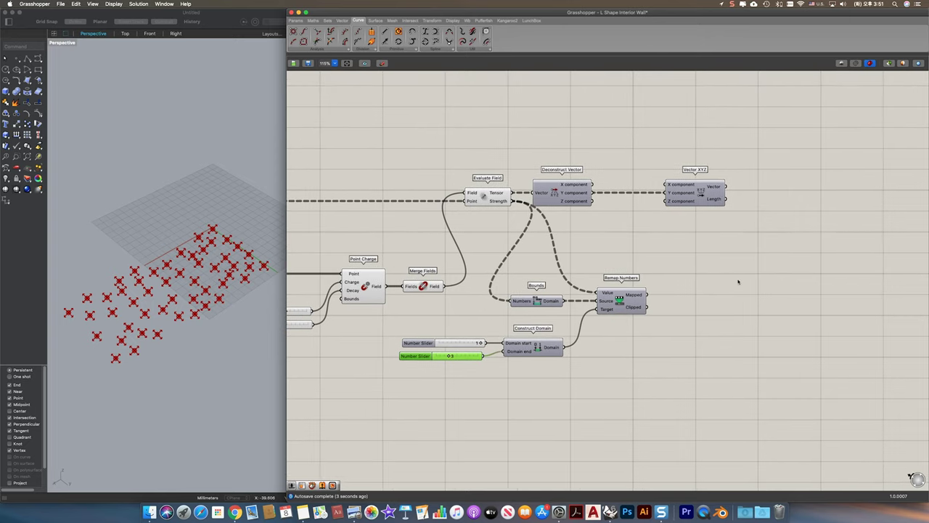
double_click(721, 258)
type("ampl")
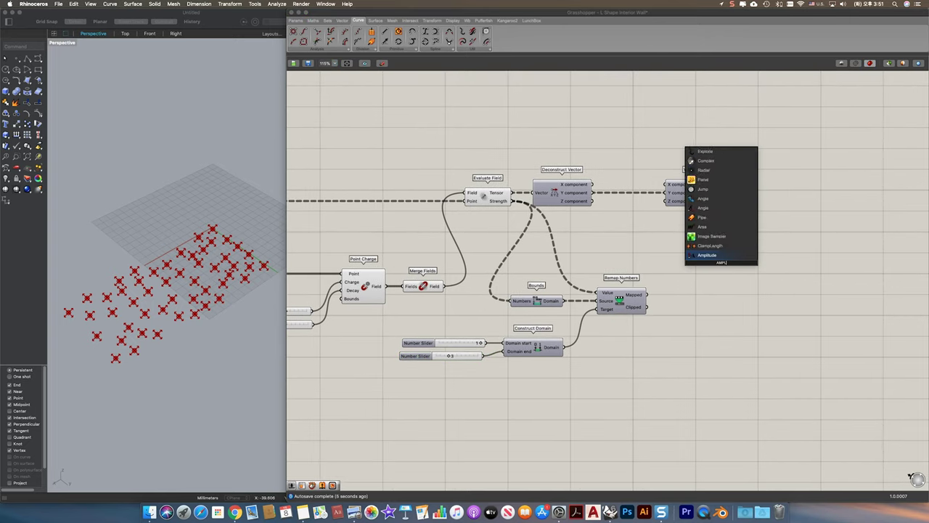
key("Return")
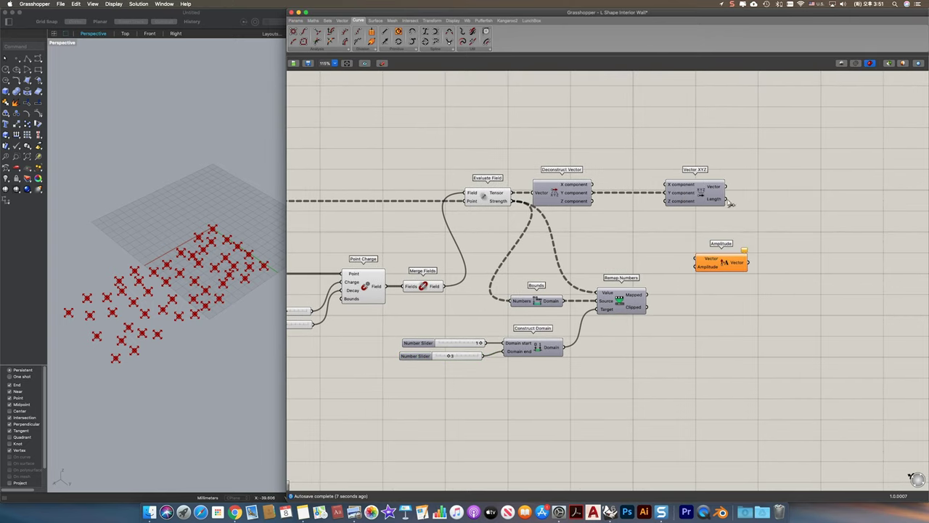
left_click_drag(726, 187, 649, 295)
left_click_drag(723, 261, 746, 284)
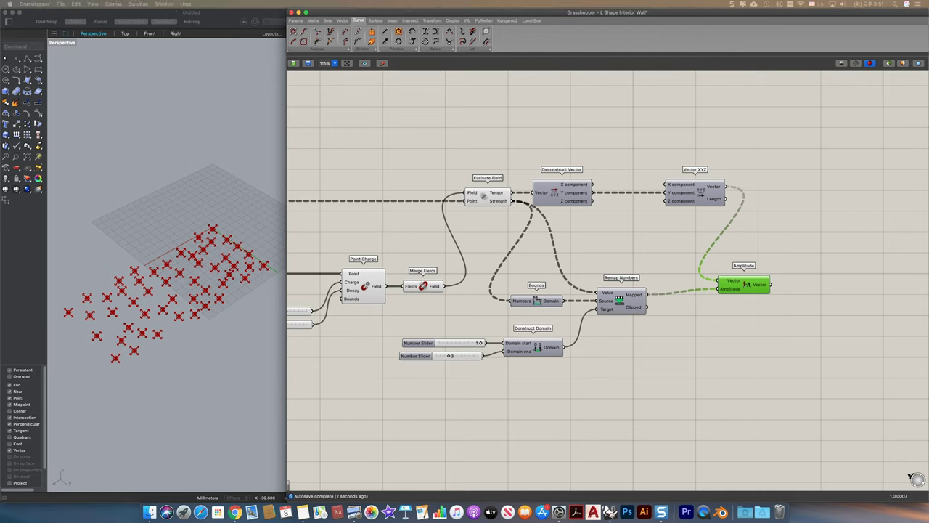
left_click_drag(746, 285, 744, 290)
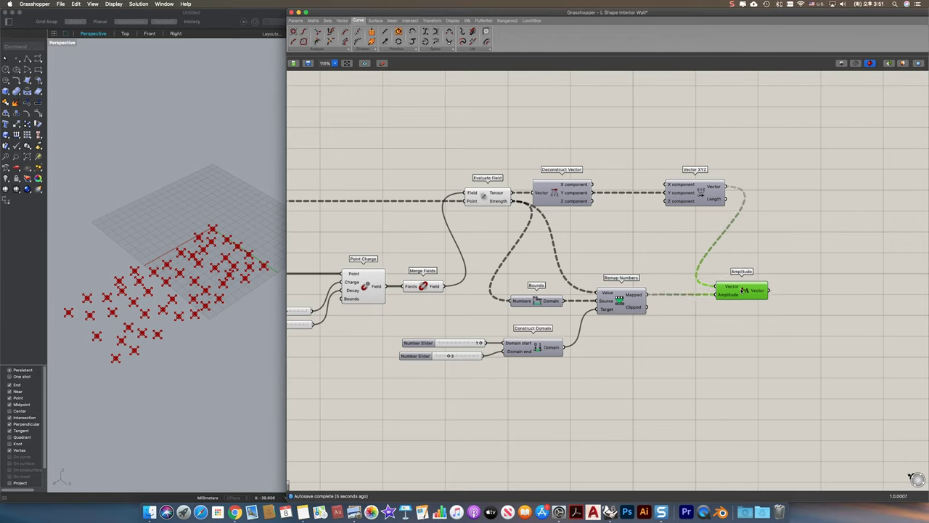
- Add a Move component that moves the lower Divide Curve's Points by the Amplitude Vector output as Motion
double_click(770, 259)
type("move")
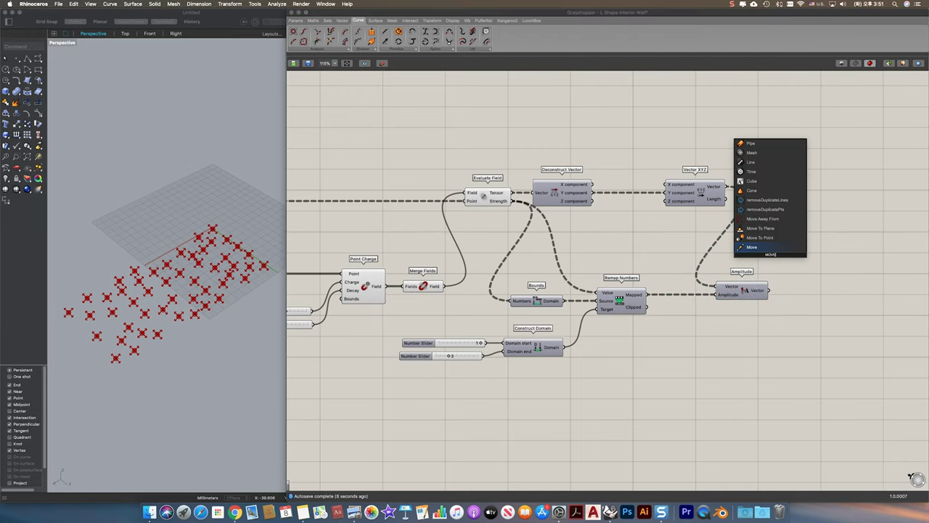
key("Return")
right_click_drag(615, 239, 700, 224)
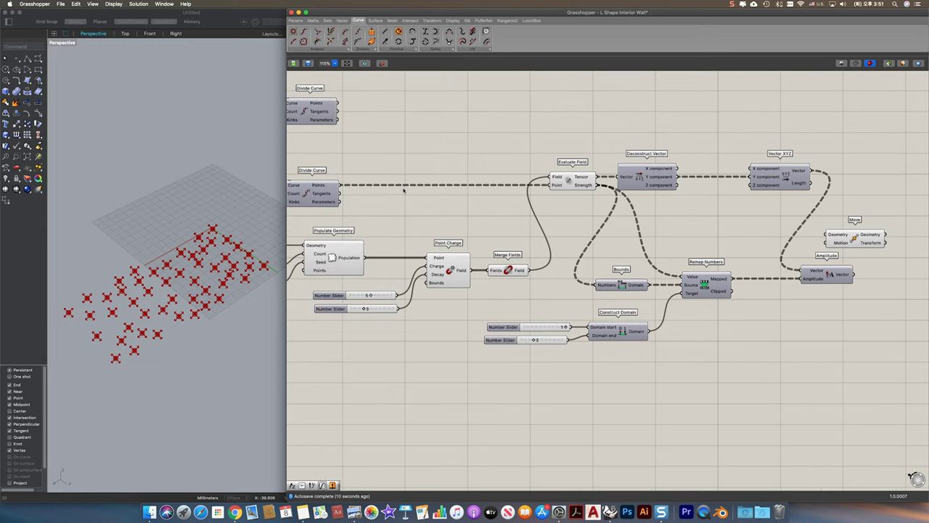
left_click_drag(526, 194, 827, 236)
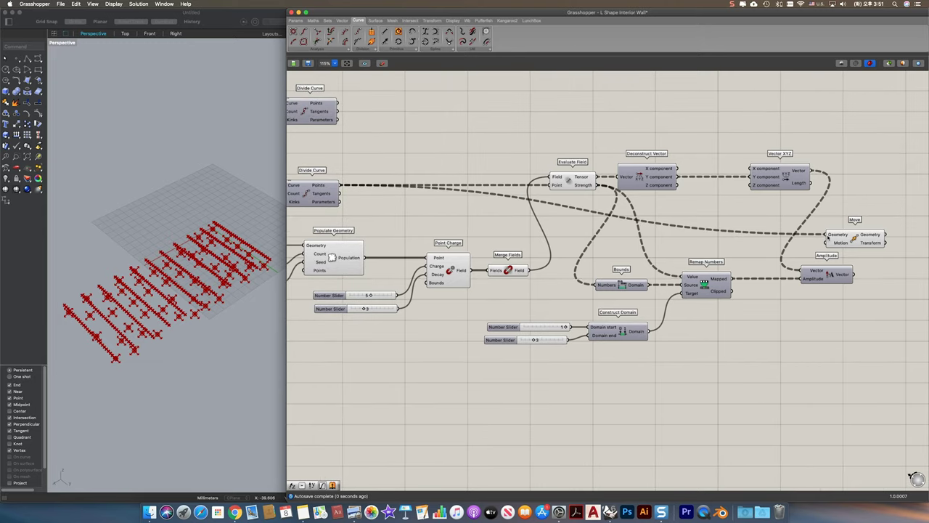
left_click(853, 239)
right_click_drag(775, 234, 591, 220)
left_click_drag(670, 225, 735, 219)
left_click_drag(673, 265, 707, 223)
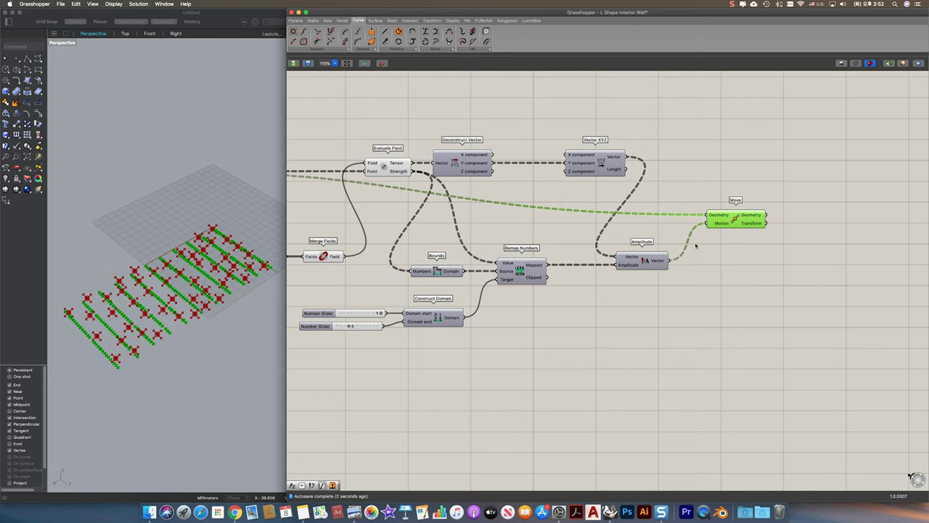
- Turn off the preview of the components feeding the Move component, keeping only the moved points displayed
scroll(763, 237, "down", 2)
right_click_drag(781, 238, 900, 221)
left_click_drag(796, 304, 306, 151)
left_click(139, 4)
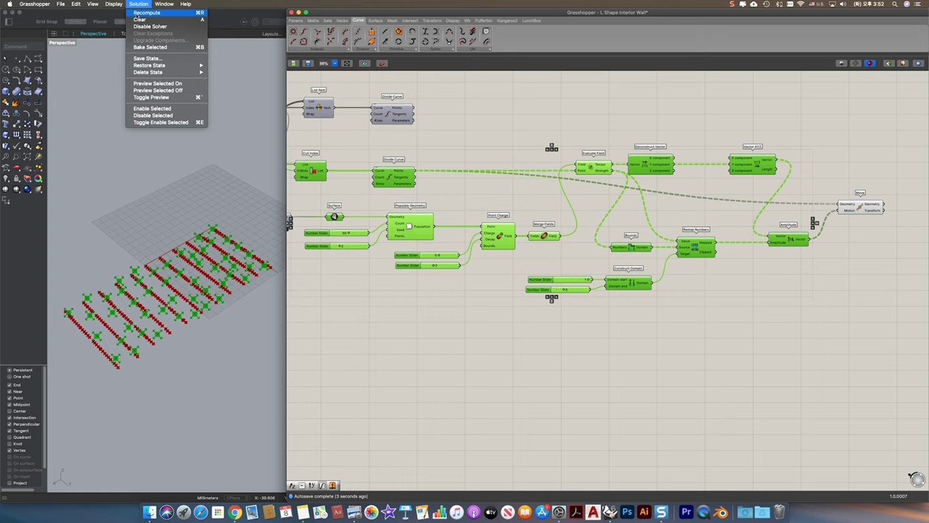
left_click(160, 91)
left_click(493, 215)
- Add a Nurbs Curve component and connect the Move Geometry output to its Vertices input
right_click_drag(613, 210, 411, 204)
scroll(665, 203, "up", 3)
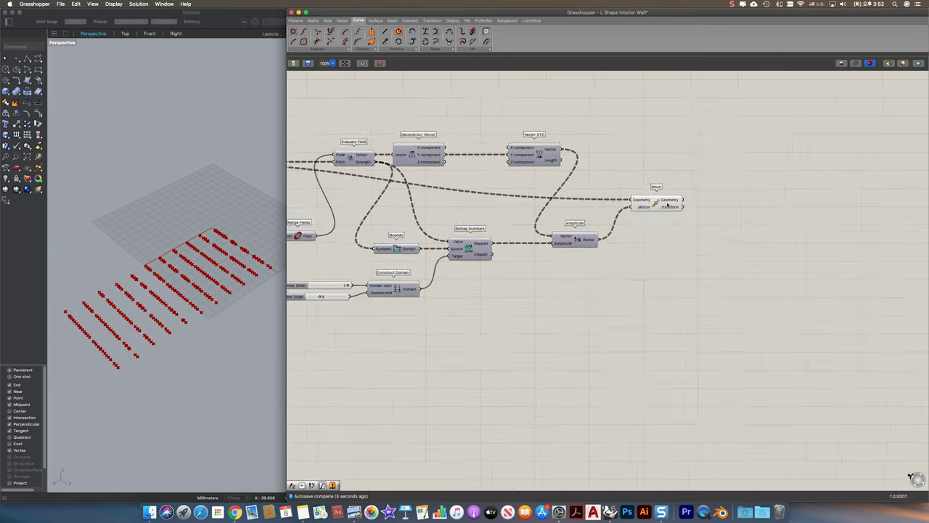
left_click(663, 202)
right_click_drag(151, 273, 195, 258)
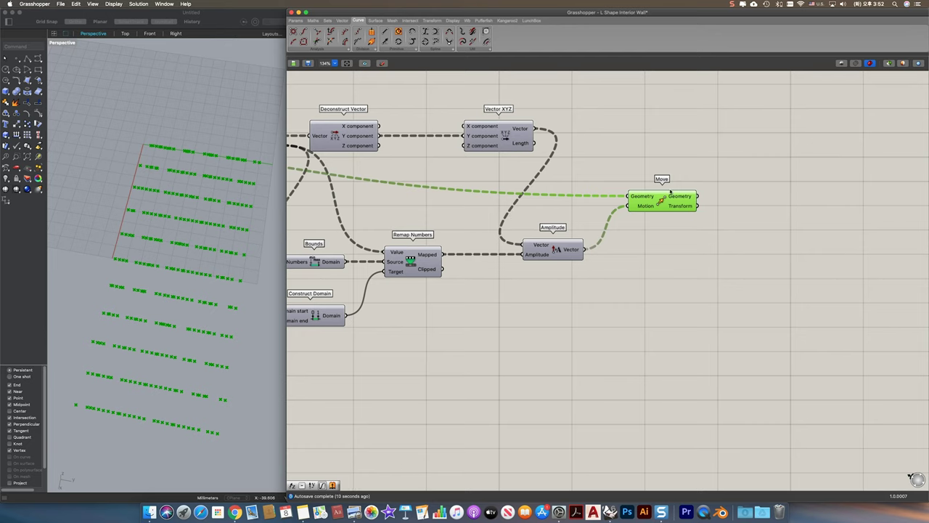
double_click(759, 168)
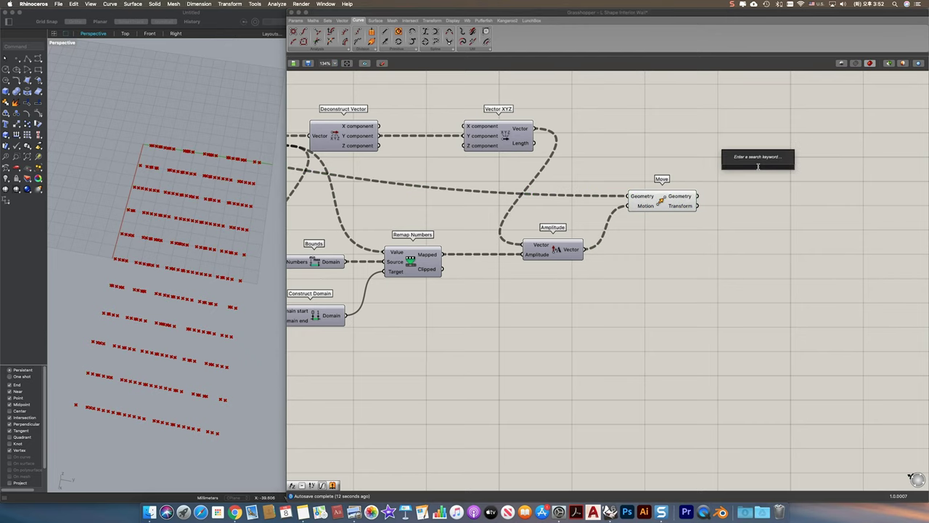
type("nurbs")
key("Return")
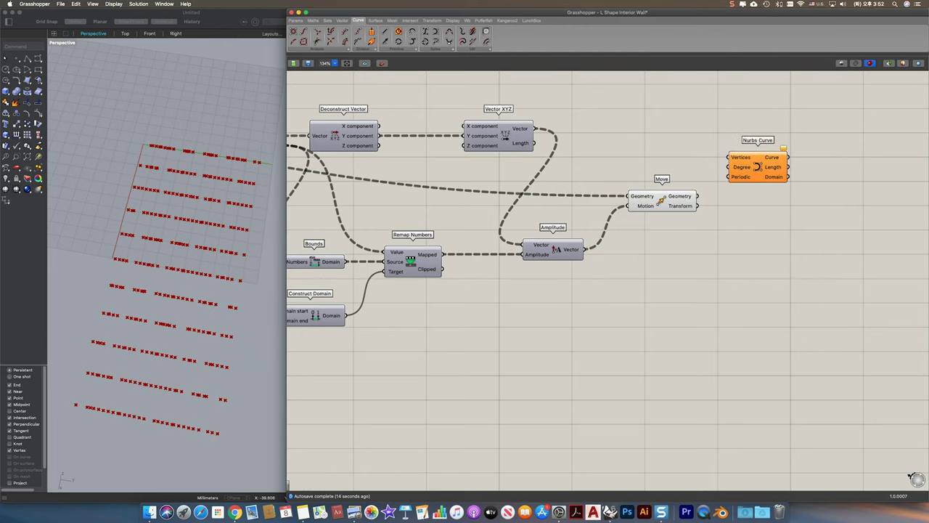
left_click_drag(701, 203, 758, 147)
right_click_drag(701, 116, 716, 223)
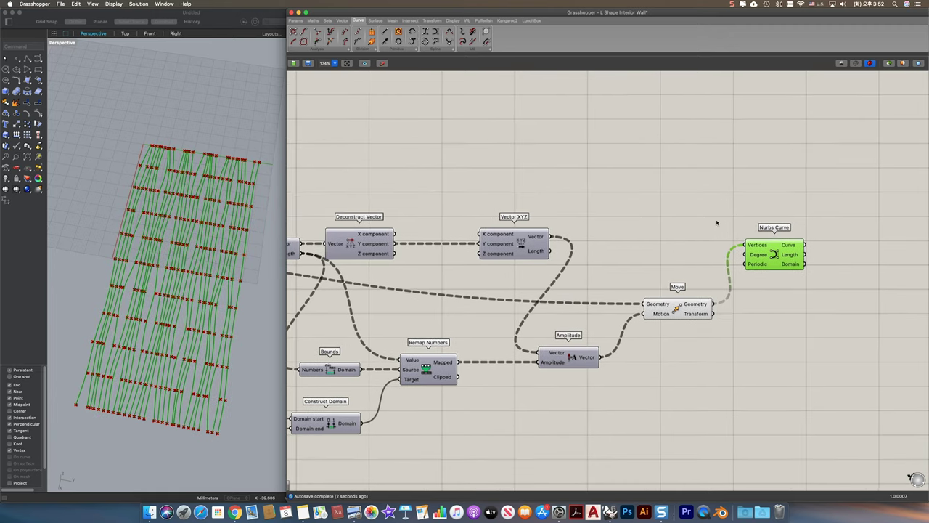
- Duplicate the Nurbs Curve component and feed the copy's Vertices input from the Points output of the upper Divide Curve
key("super+c")
key("super+v")
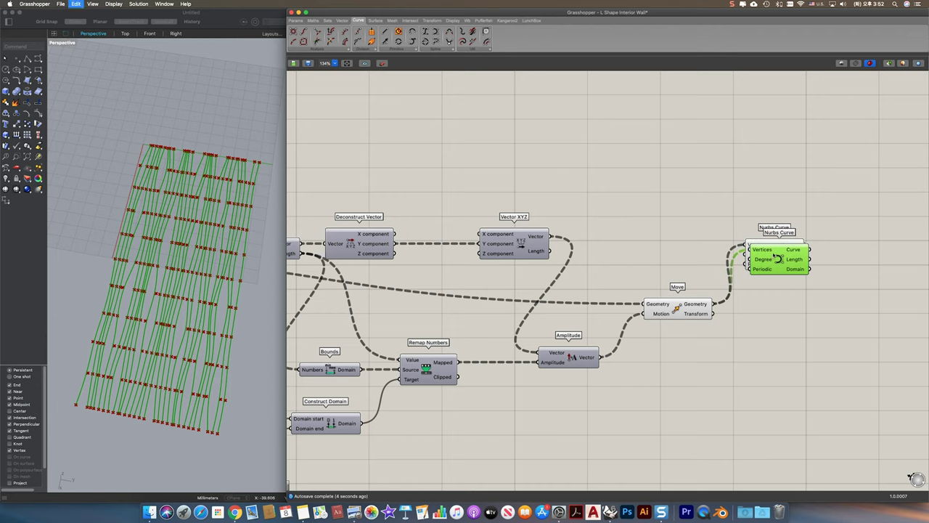
left_click_drag(776, 258, 569, 133)
right_click_drag(502, 178, 736, 179)
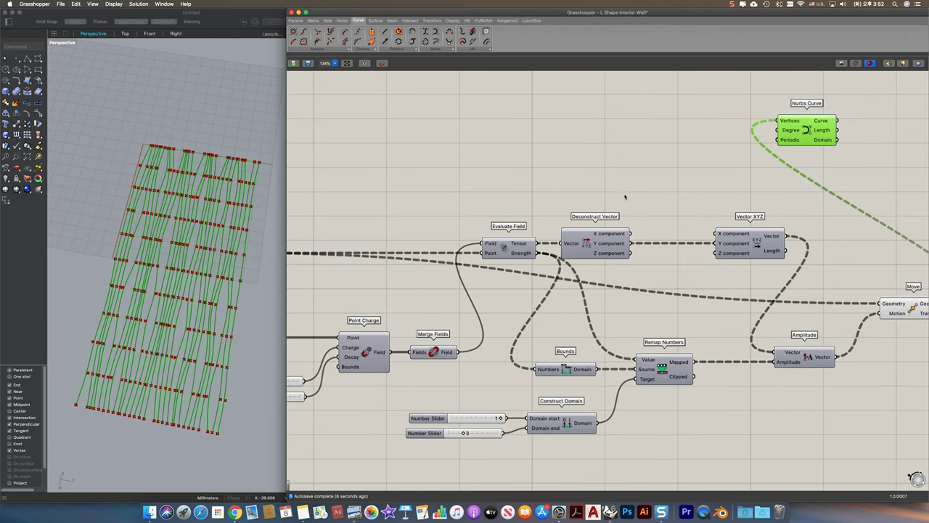
scroll(623, 197, "down", 3)
left_click_drag(588, 162, 801, 183)
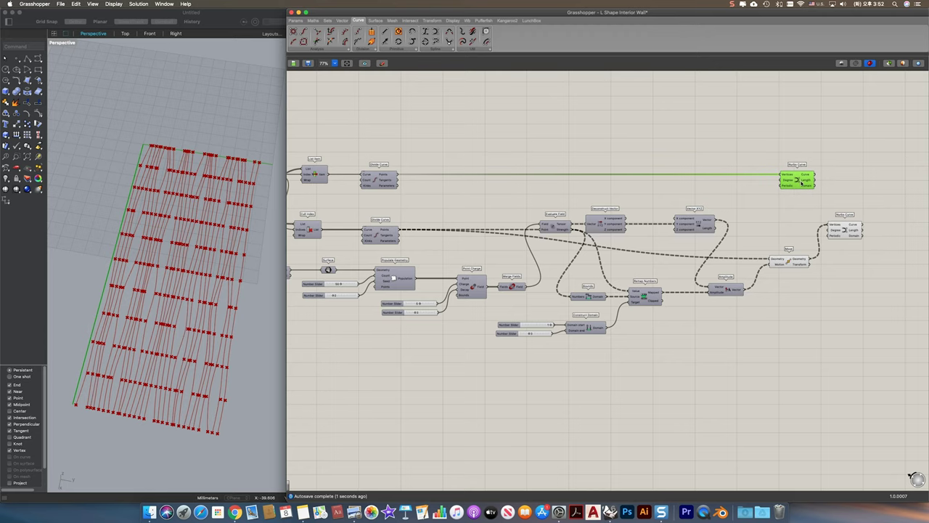
- Add a Merge component with the upper Nurbs Curve's Curve output as D1 and the lower one's as D2
right_click_drag(786, 183, 640, 173)
scroll(683, 177, "up", 4)
right_click_drag(710, 185, 615, 203)
double_click(664, 200)
type("MERGE")
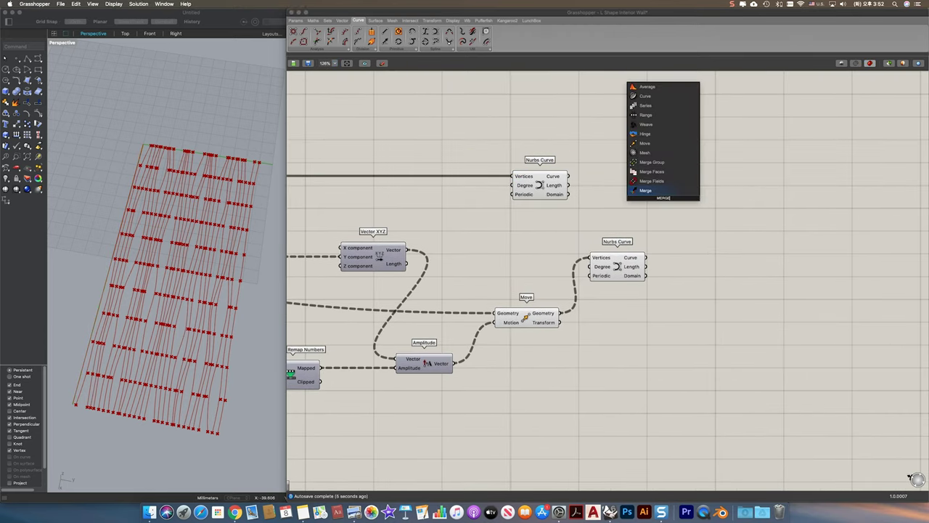
key("Return")
left_click_drag(571, 177, 642, 200)
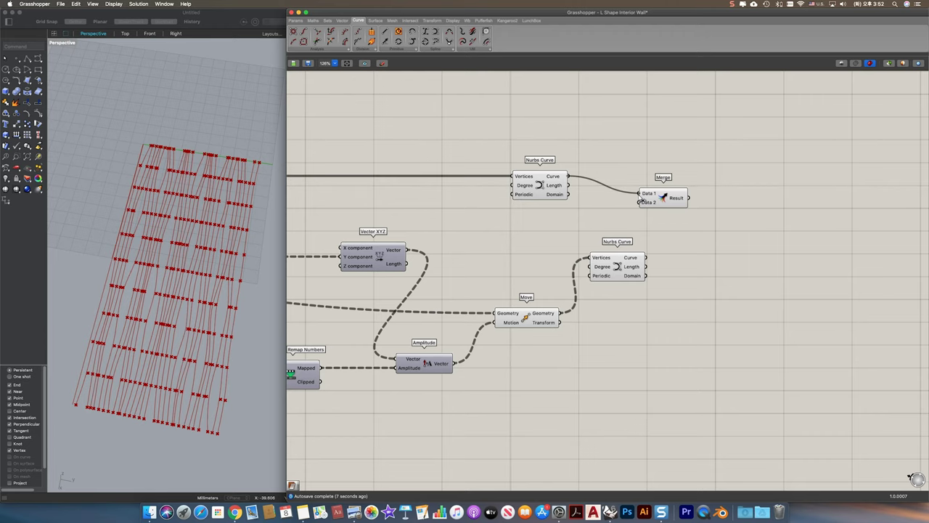
left_click_drag(646, 257, 714, 185)
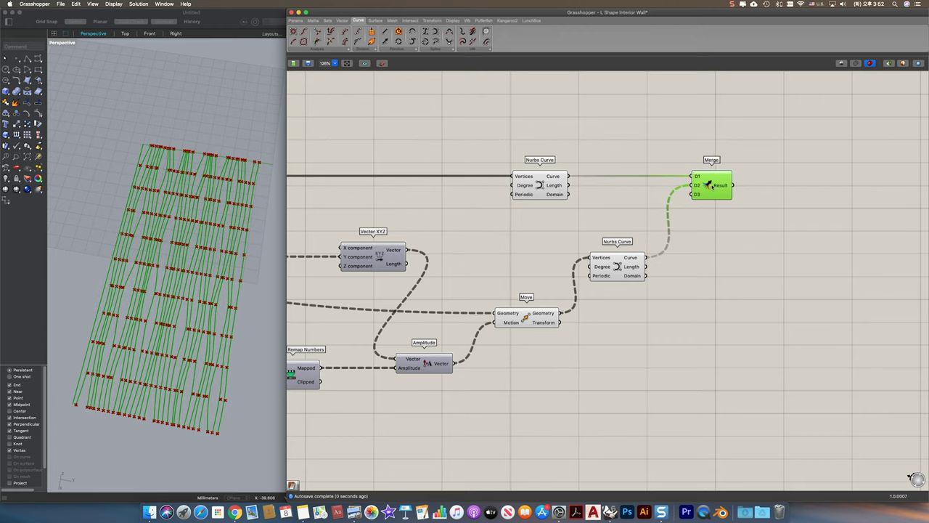
- Turn off the preview of both Nurbs Curve components and the components before them, leaving only Merge previewed
scroll(643, 330, "down", 3)
right_click_drag(644, 347, 721, 326)
left_click_drag(718, 367, 294, 143)
left_click(145, 4)
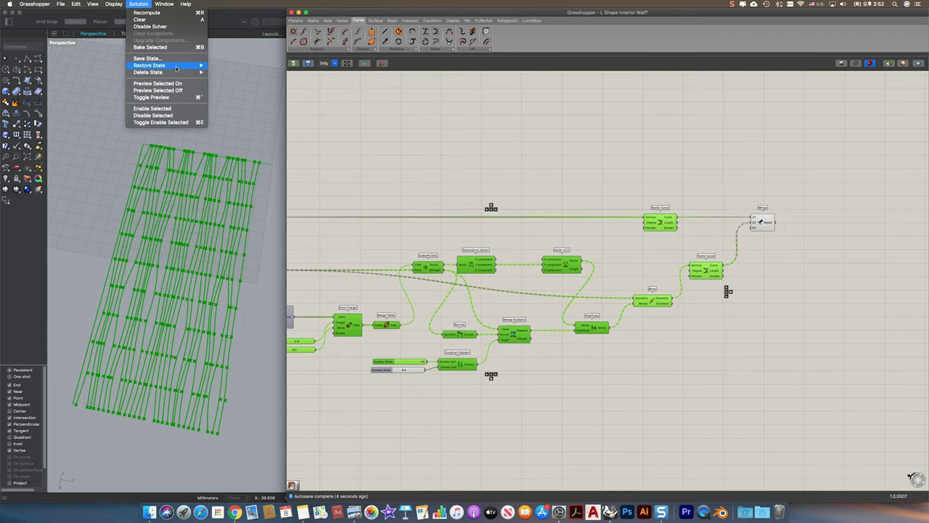
left_click(180, 91)
left_click(611, 247)
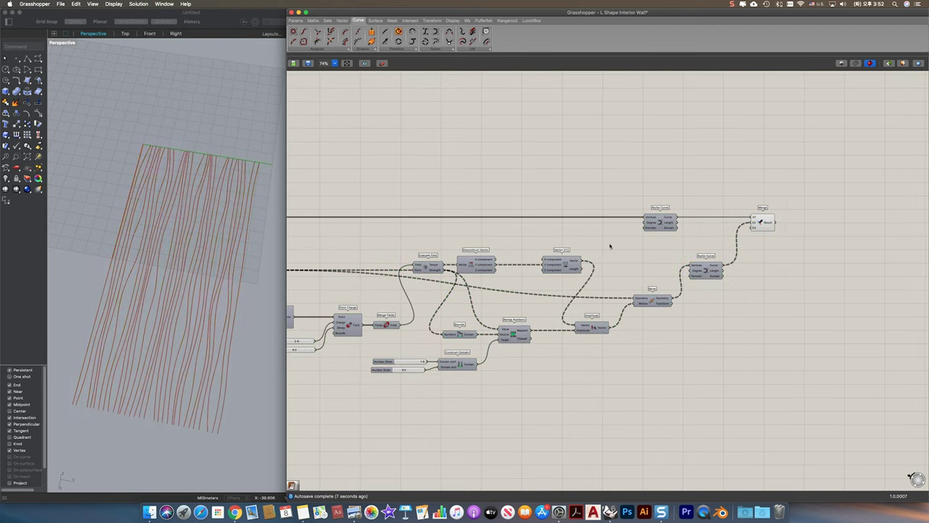
scroll(611, 245, "up", 1)
right_click_drag(176, 295, 207, 294)
scroll(207, 293, "up", 4)
scroll(236, 280, "down", 2)
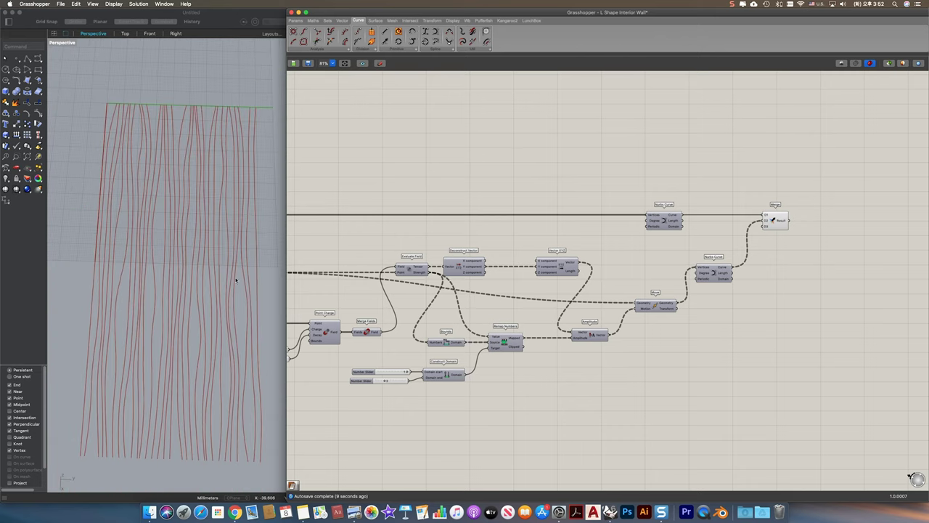
- Add an Extrude component and connect the Merge component's Result to its Base input
right_click_drag(748, 265, 521, 255)
scroll(625, 224, "up", 2)
left_click(531, 209)
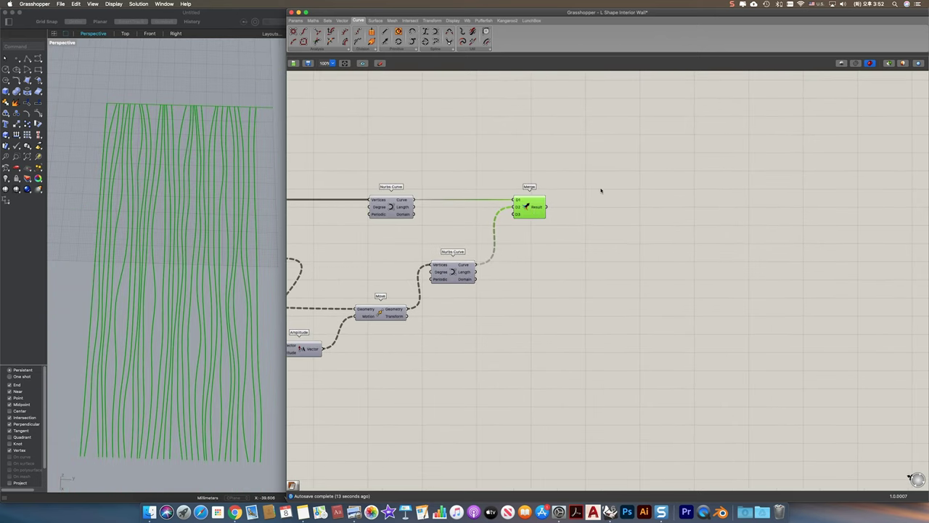
right_click_drag(610, 192, 624, 217)
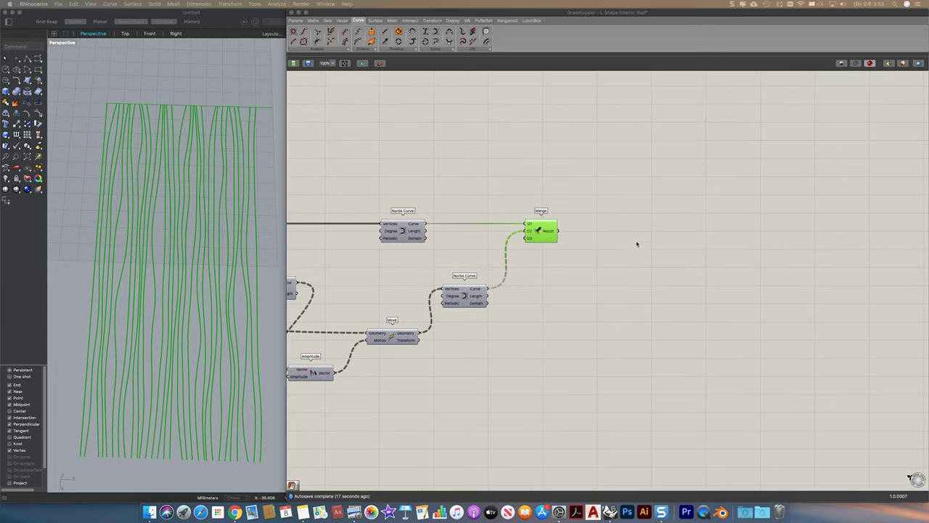
left_click(603, 240)
scroll(599, 239, "up", 2)
scroll(600, 239, "up", 2)
right_click_drag(600, 239, 526, 177)
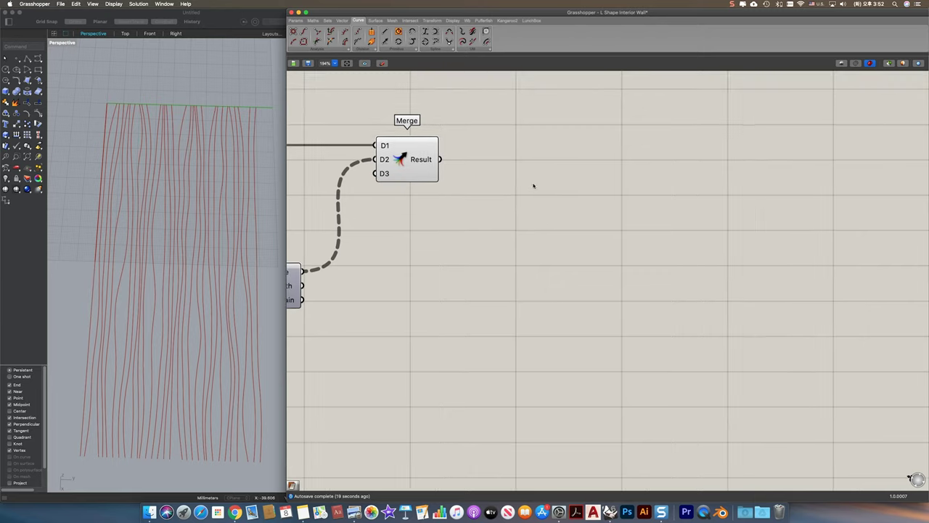
double_click(630, 196)
type("extru")
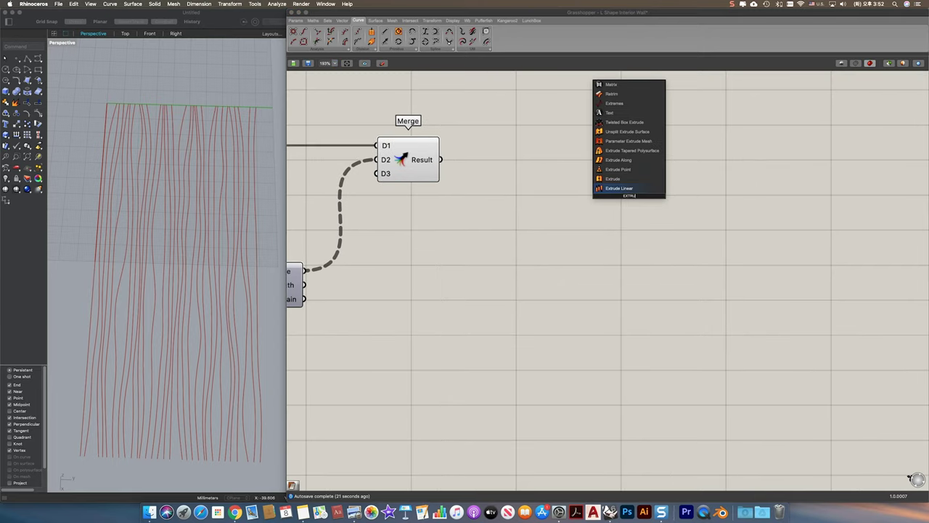
key("Up")
key("Return")
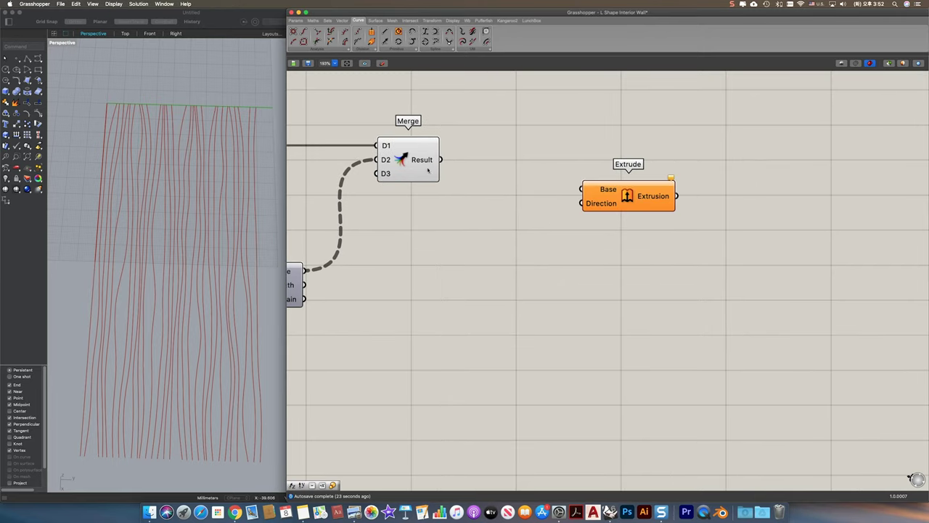
left_click_drag(442, 160, 804, 169)
- Add a Negative component and connect its Result to the Extrude component's Direction input
double_click(701, 236)
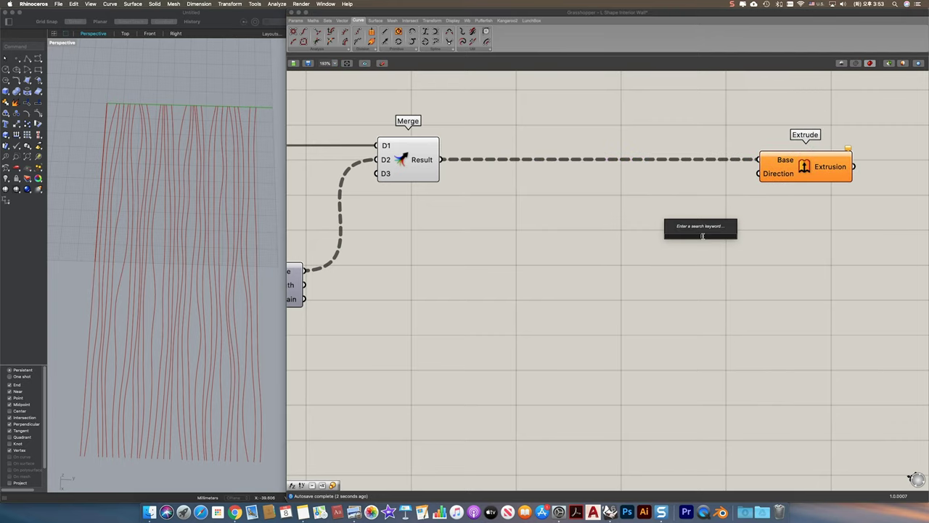
type("-")
key("BackSpace")
type("neg")
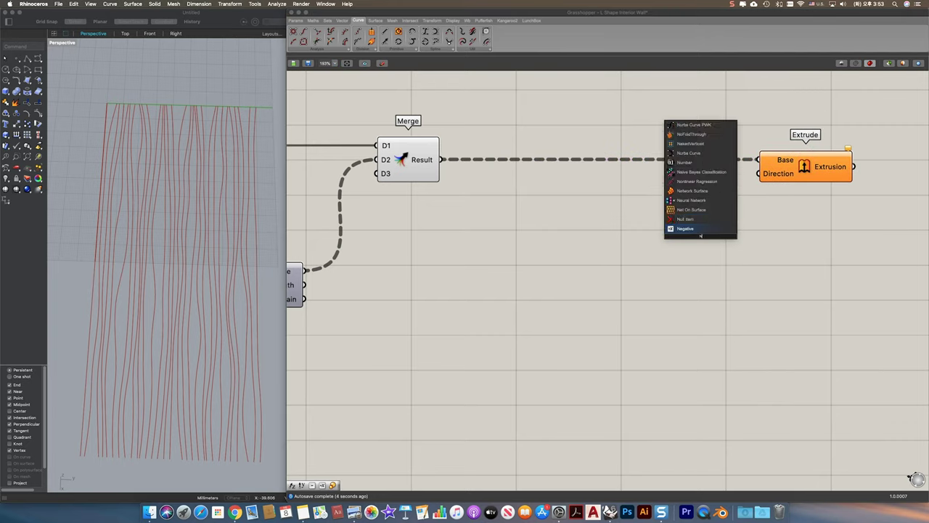
key("Return")
left_click_drag(763, 171, 737, 236)
- Add a Unit Z component feeding the Negative component's Value, with a number slider of 1 as its Factor
double_click(591, 248)
type("z")
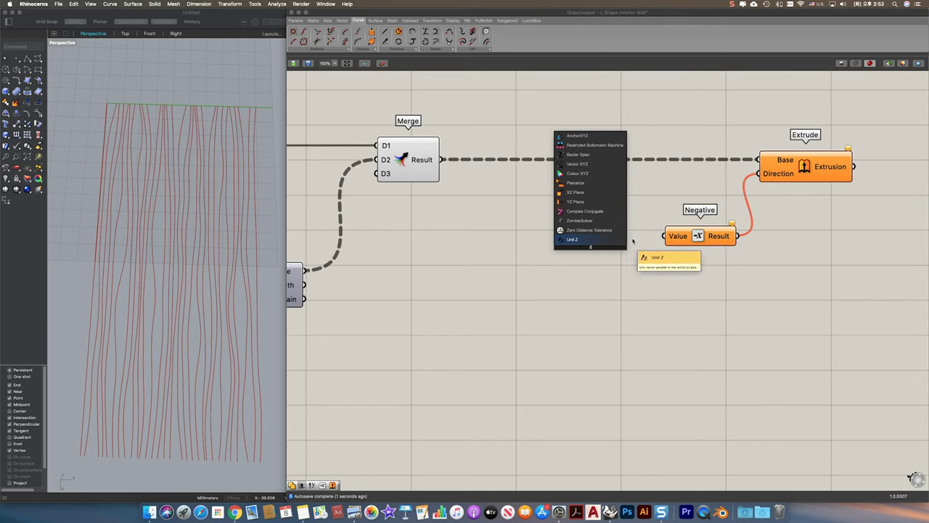
key("Return")
left_click_drag(664, 236, 612, 263)
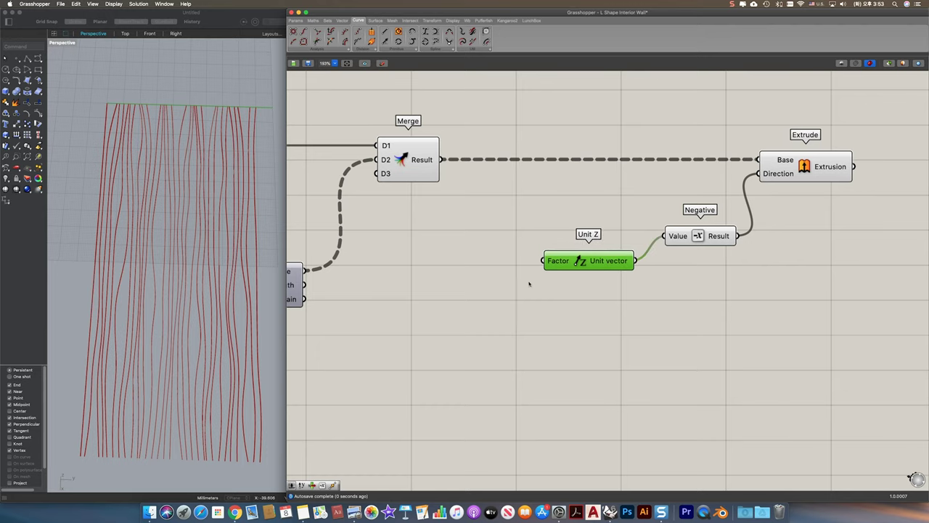
double_click(481, 284)
type("1")
key("Return")
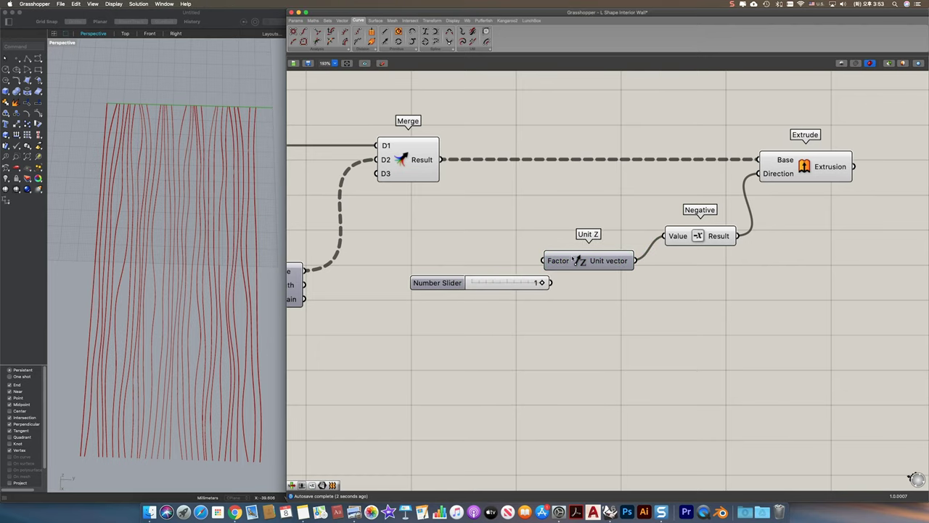
left_click_drag(510, 287, 473, 312)
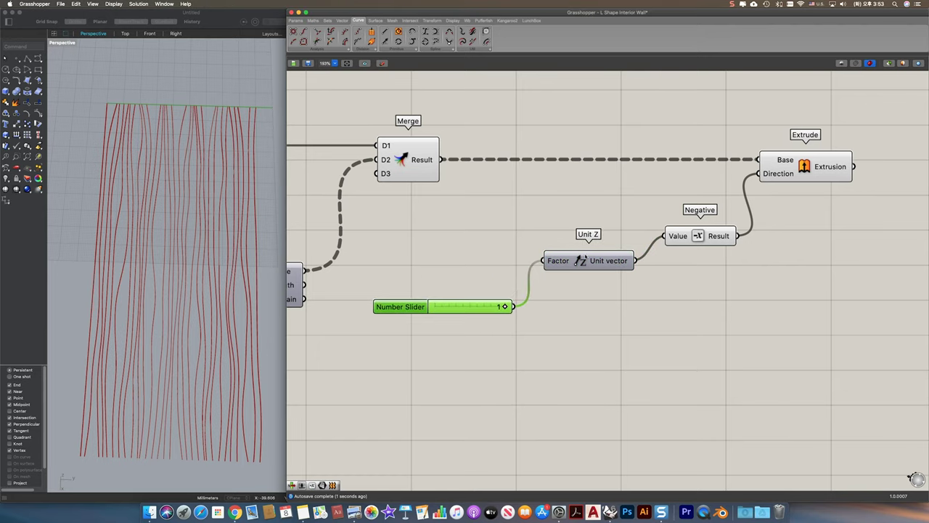
- Add a second Extrude component and connect the first one's Extrusion output to its Base input
scroll(751, 219, "down", 3)
right_click_drag(751, 219, 569, 245)
double_click(698, 172)
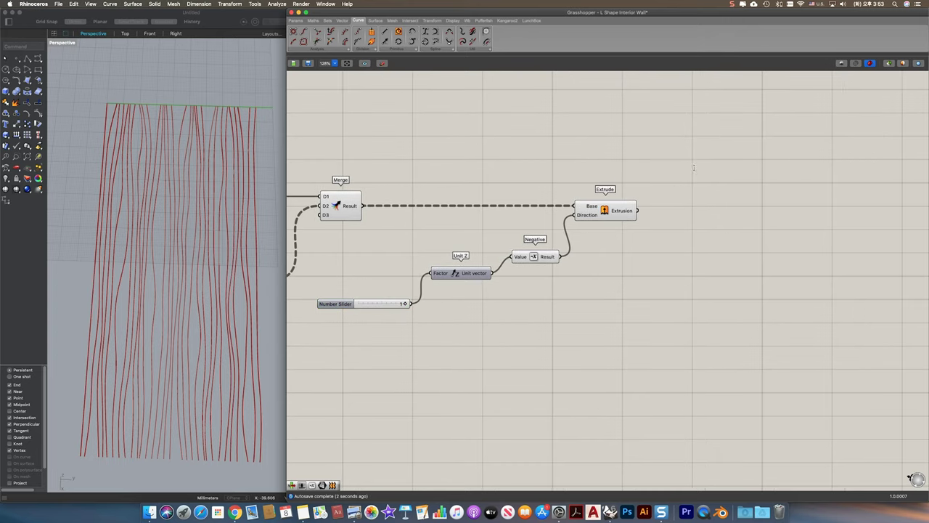
type("Ex")
left_click(692, 151)
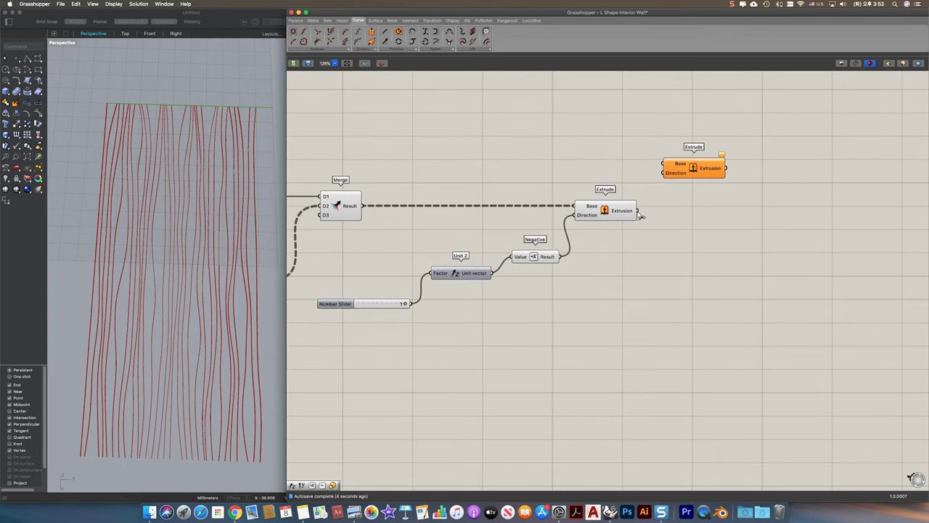
left_click_drag(640, 211, 702, 163)
- Feed the second Extrude's Direction from a new Unit Y component with a 0.3 number slider as its Factor
double_click(731, 186)
type("y")
left_click(731, 179)
double_click(611, 161)
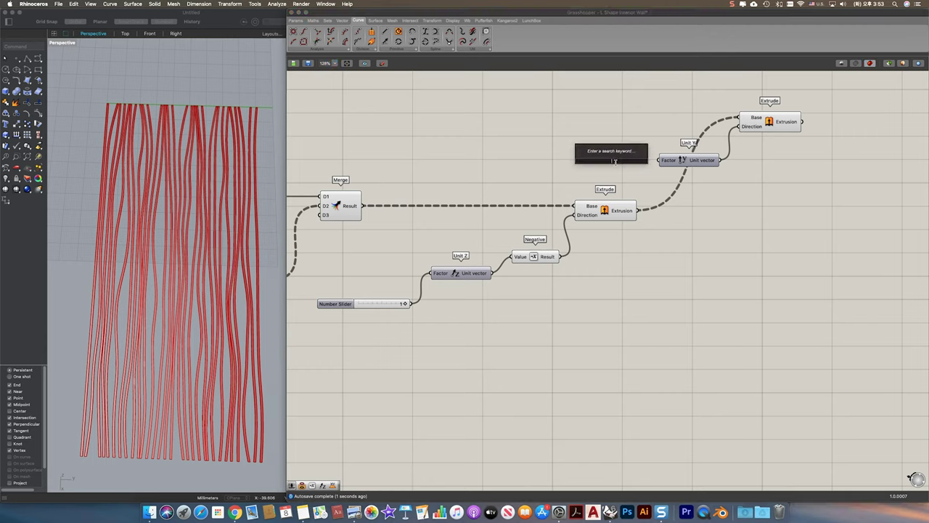
type("0.3")
key("Return")
mouse_move(640, 161)
left_mouse_down()
mouse_move(627, 166)
mouse_move(642, 167)
mouse_move(635, 161)
left_mouse_up()
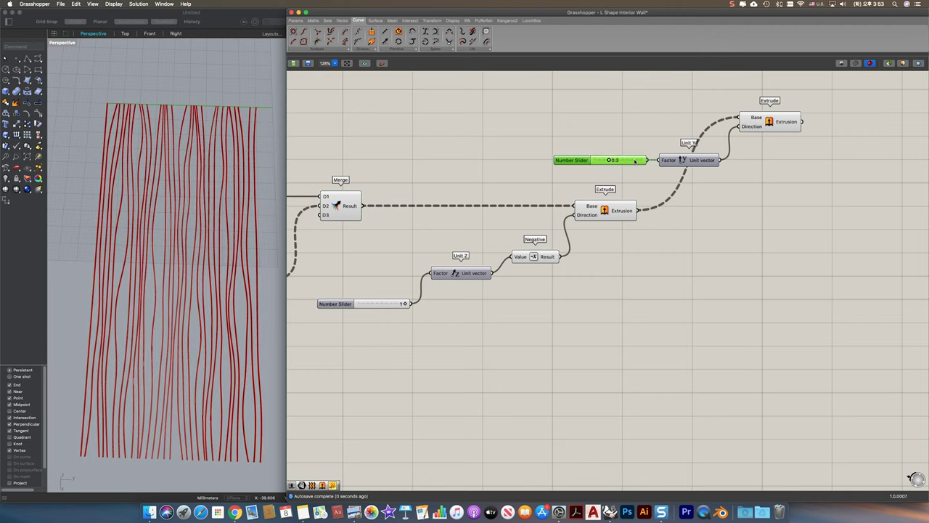
- Group the second Extrude component and turn off the preview of the components before it
left_click(767, 125)
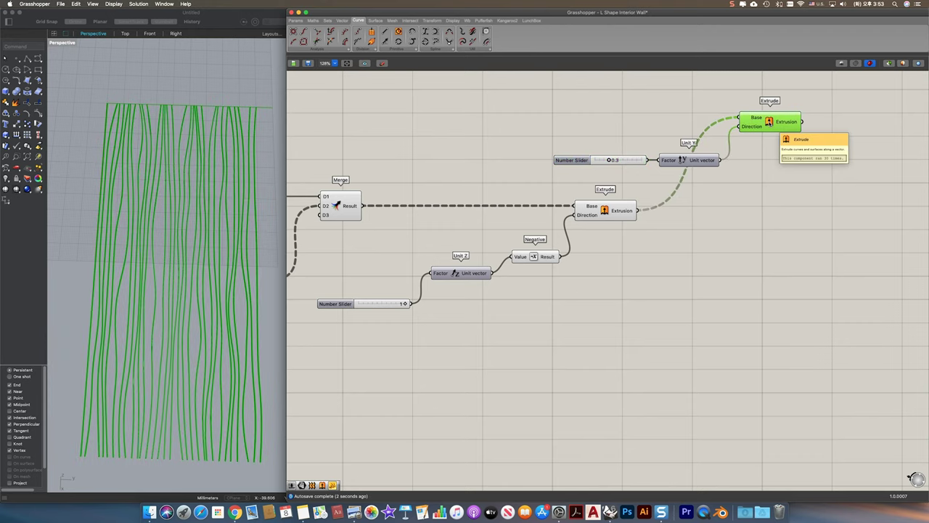
key("super+g")
left_click(707, 319)
scroll(707, 322, "down", 5)
right_click_drag(707, 321, 726, 282)
left_click_drag(728, 357, 297, 84)
left_click(138, 4)
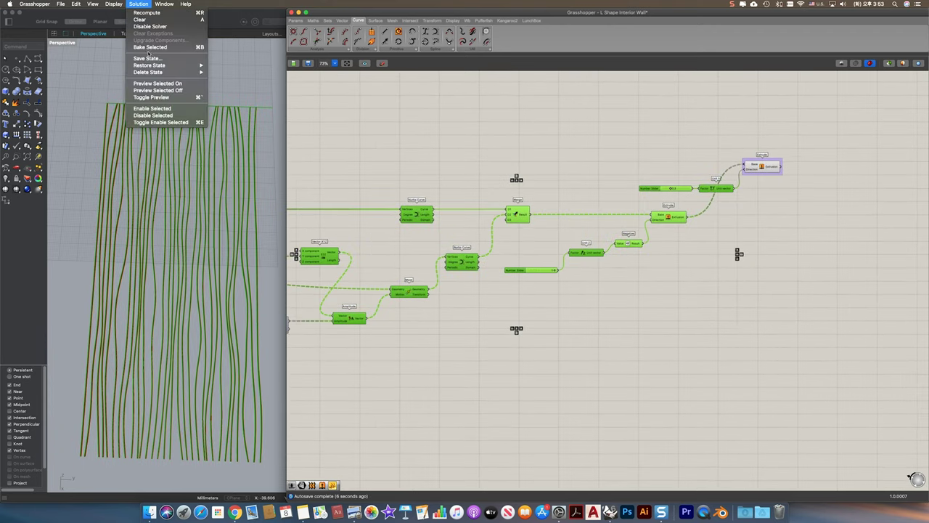
left_click(176, 91)
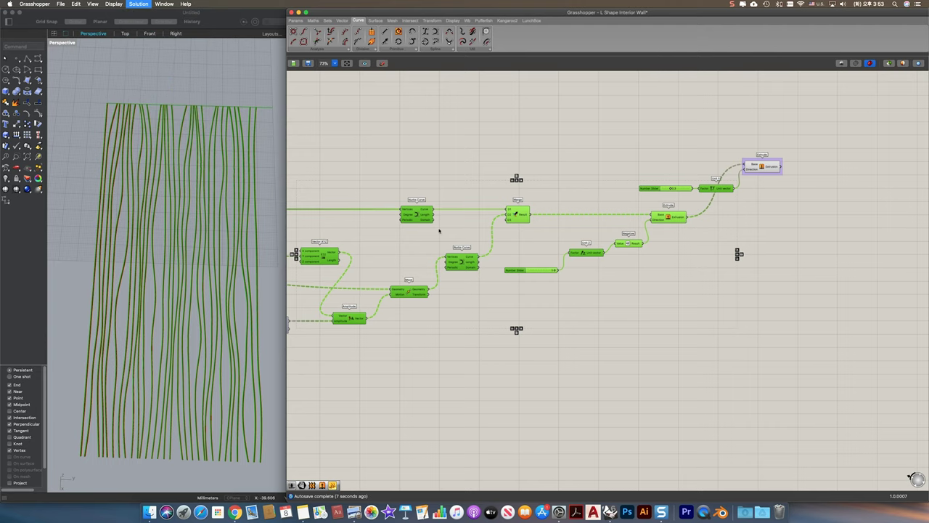
left_click(440, 231)
- Add a curve Project component and connect the Merge component's Result to its Curve input
scroll(461, 243, "up", 1)
right_click_drag(210, 298, 206, 266)
scroll(194, 241, "up", 4)
scroll(207, 265, "down", 5)
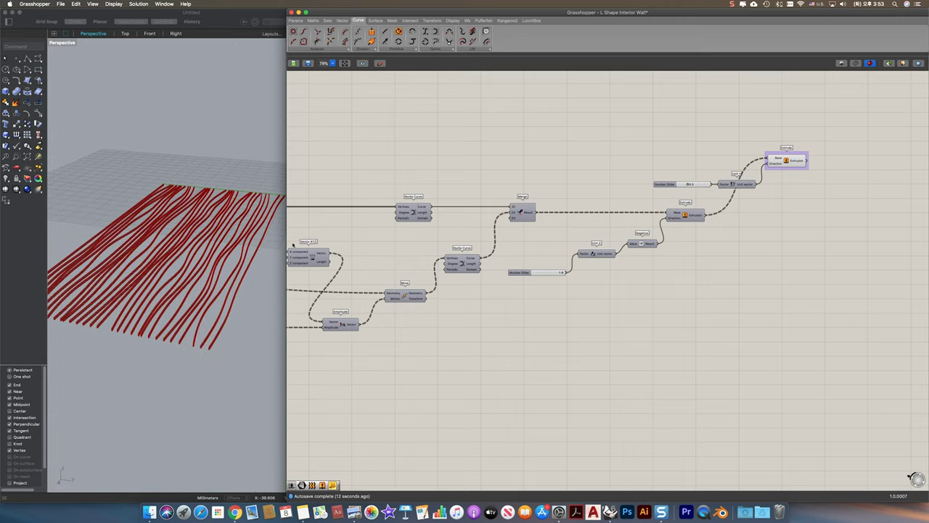
right_click_drag(715, 251, 799, 256)
right_click_drag(483, 201, 544, 200)
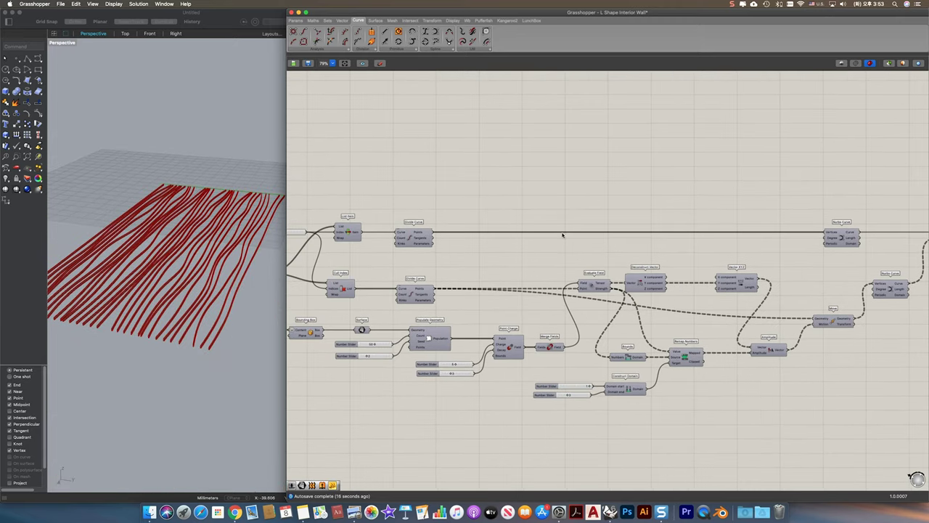
scroll(571, 247, "up", 3)
right_click_drag(622, 268, 447, 217)
right_click_drag(731, 199, 469, 232)
scroll(619, 177, "up", 1)
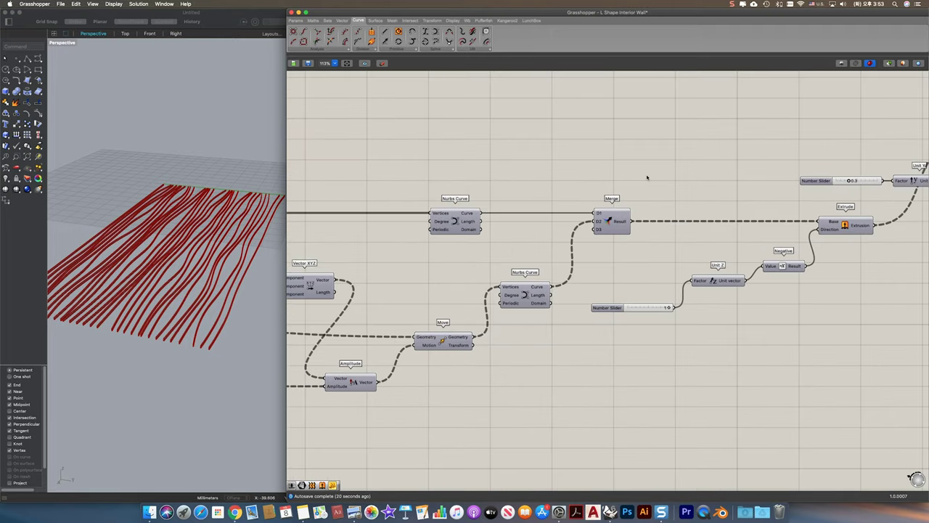
double_click(651, 157)
type("PROJECT")
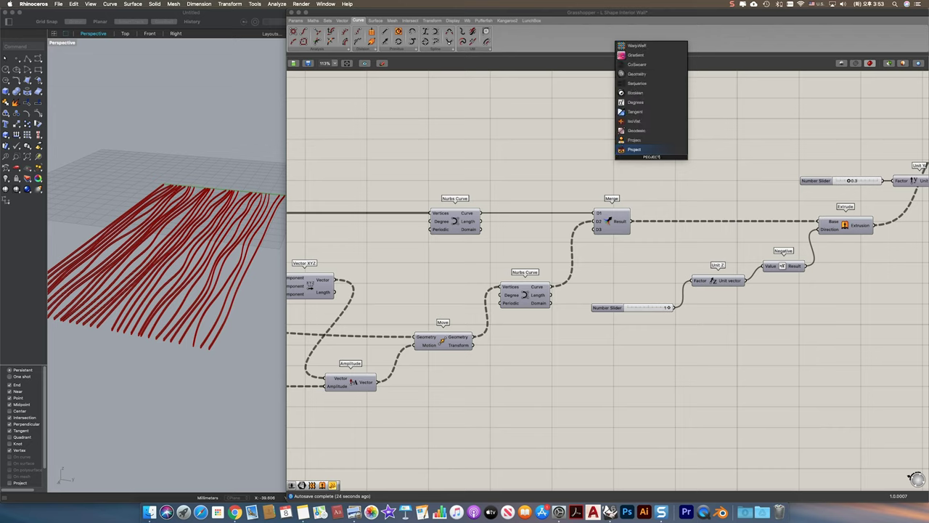
key("Return")
left_click_drag(631, 222, 651, 142)
- Add a separate Extrude component above the upper Nurbs Curve and connect its Extrusion output to the Project component's Brep input
right_click_drag(432, 164, 598, 186)
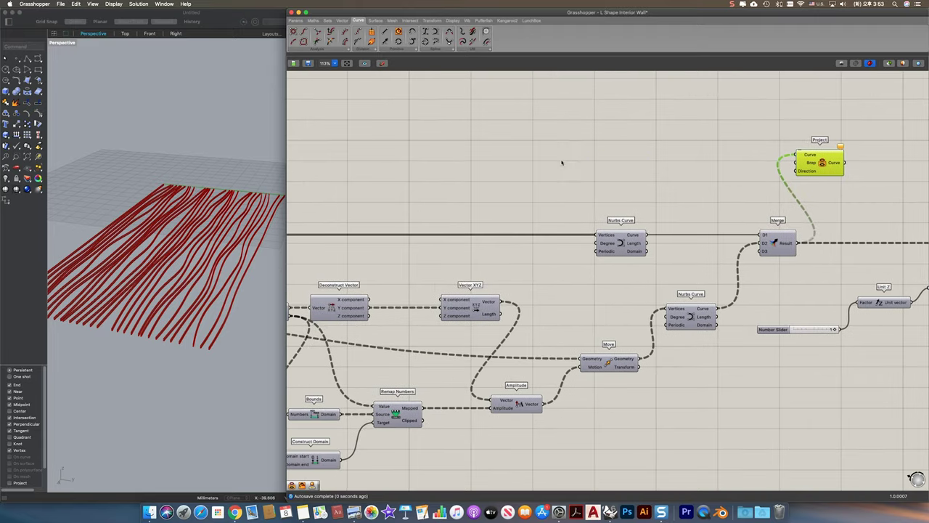
double_click(580, 136)
type("0xtru")
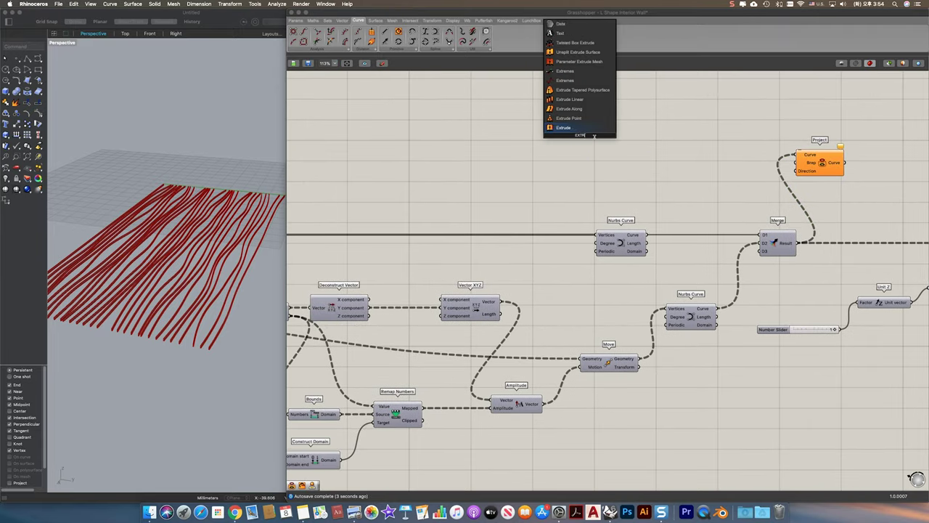
left_click(593, 119)
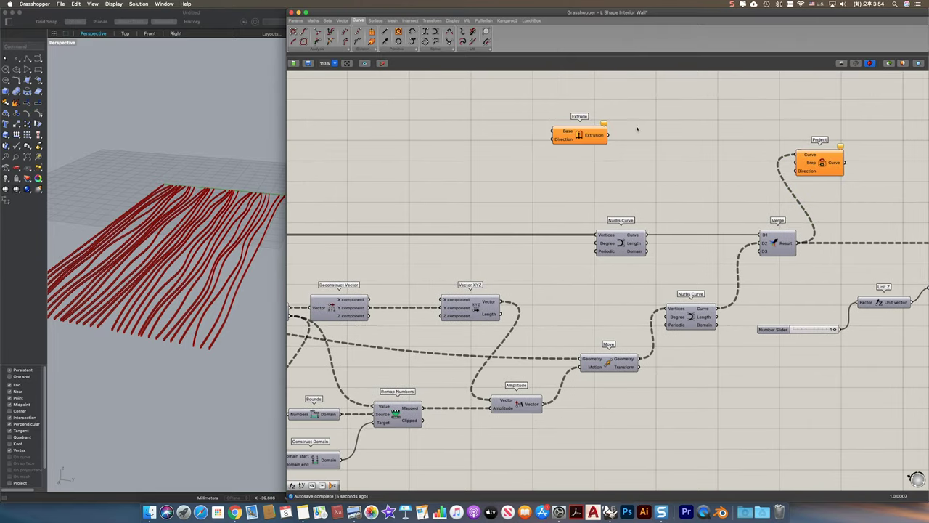
left_click_drag(789, 171, 796, 163)
- Add a Point On Curve component at 0.500 and feed it the Line output of Line SDL
right_click_drag(404, 159, 624, 192)
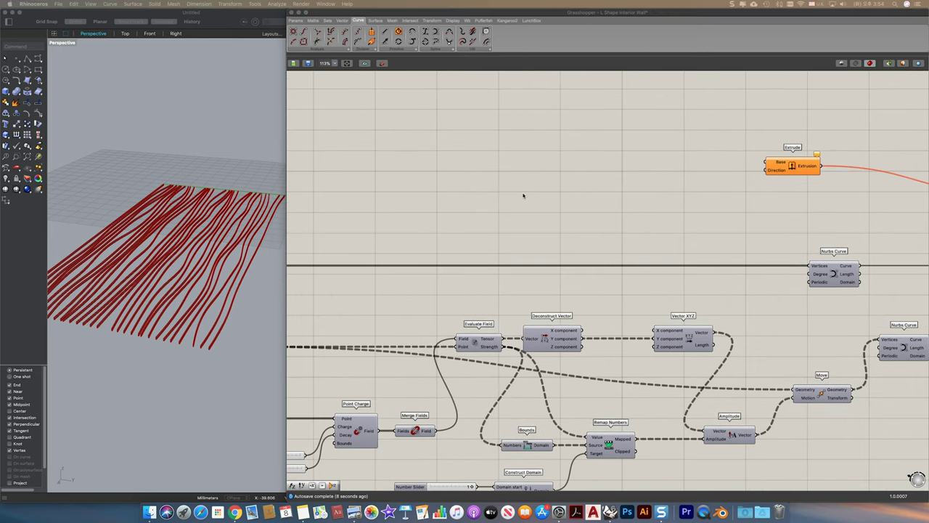
right_click_drag(406, 221, 585, 221)
right_click_drag(490, 223, 593, 202)
right_click_drag(476, 208, 723, 210)
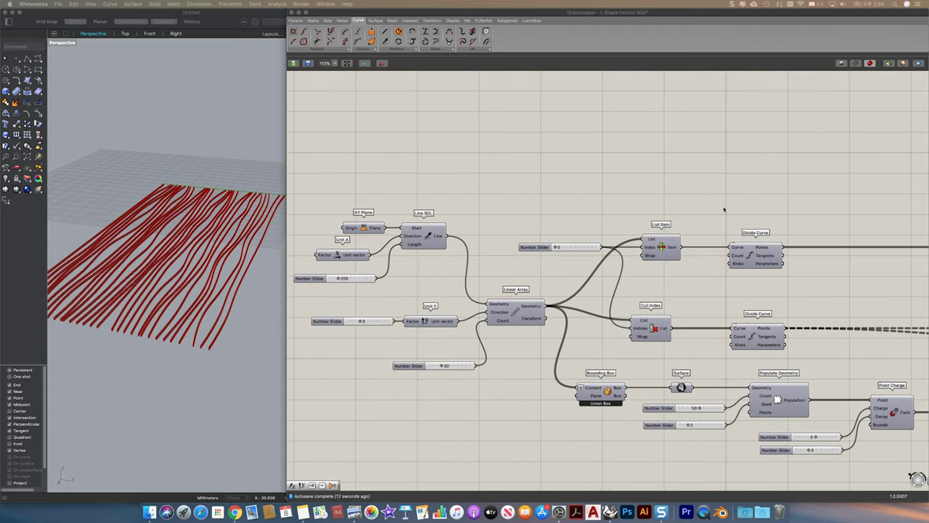
double_click(575, 153)
type("point on")
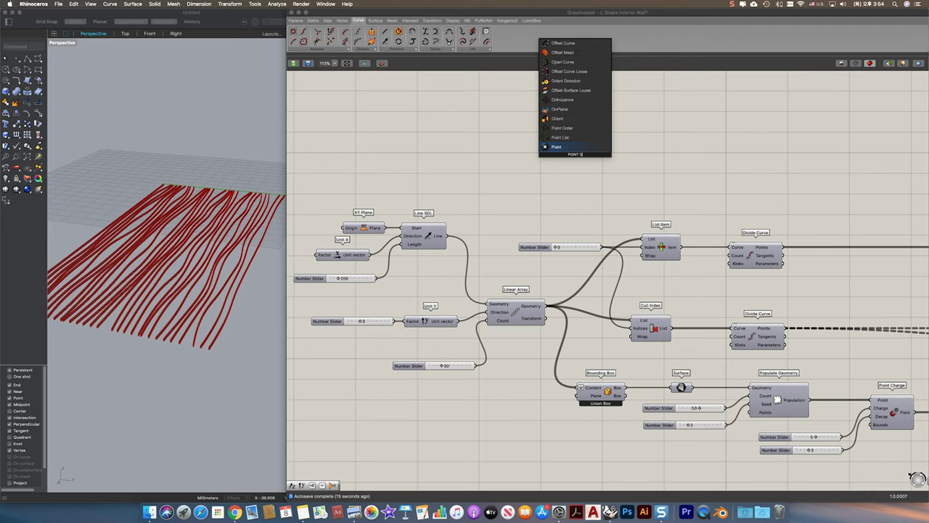
key("Return")
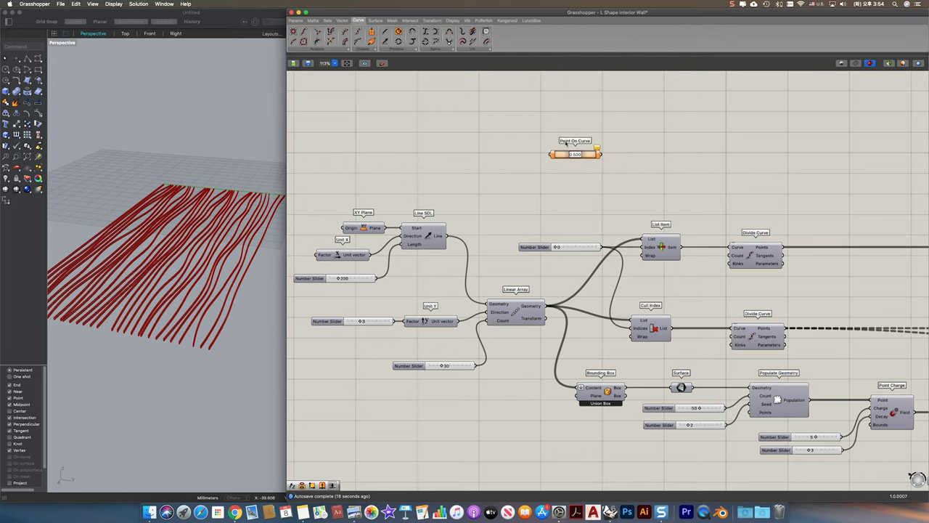
left_click_drag(488, 203, 554, 154)
left_click(562, 155)
right_click_drag(469, 170, 489, 183)
right_click_drag(235, 212, 244, 212)
right_click_drag(550, 157, 525, 186)
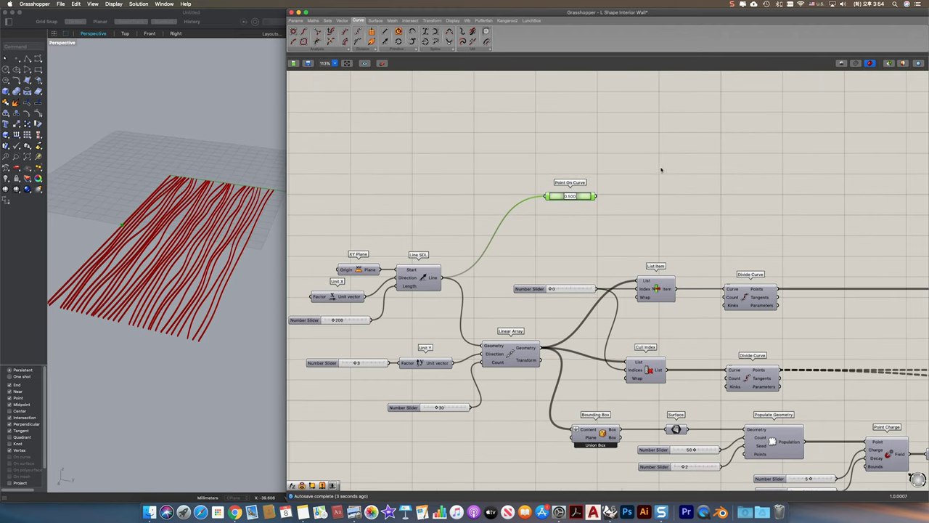
- Add an XZ Plane component and connect the Point On Curve output to its Origin input
double_click(641, 153)
type("xz")
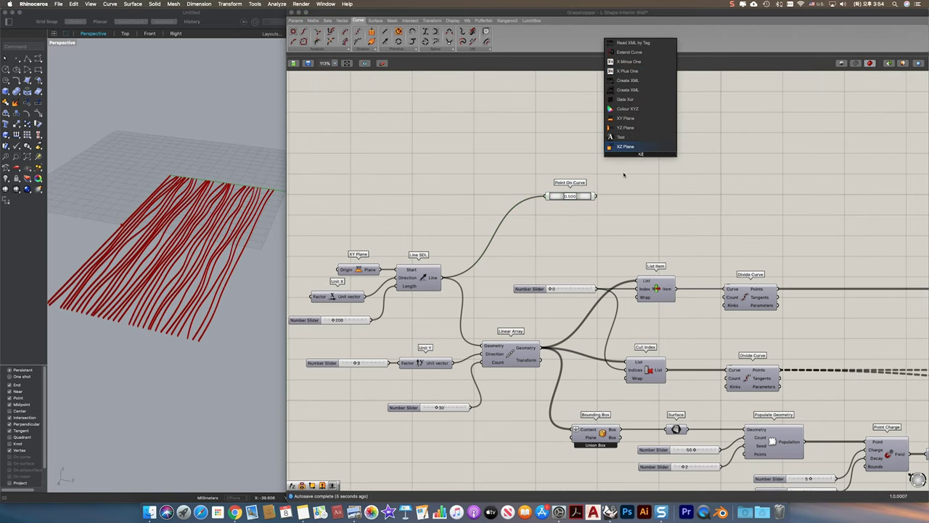
left_click(625, 146)
left_click_drag(596, 196, 635, 166)
- Add an Arc component and connect the XZ Plane's Plane output to its Plane input
double_click(674, 124)
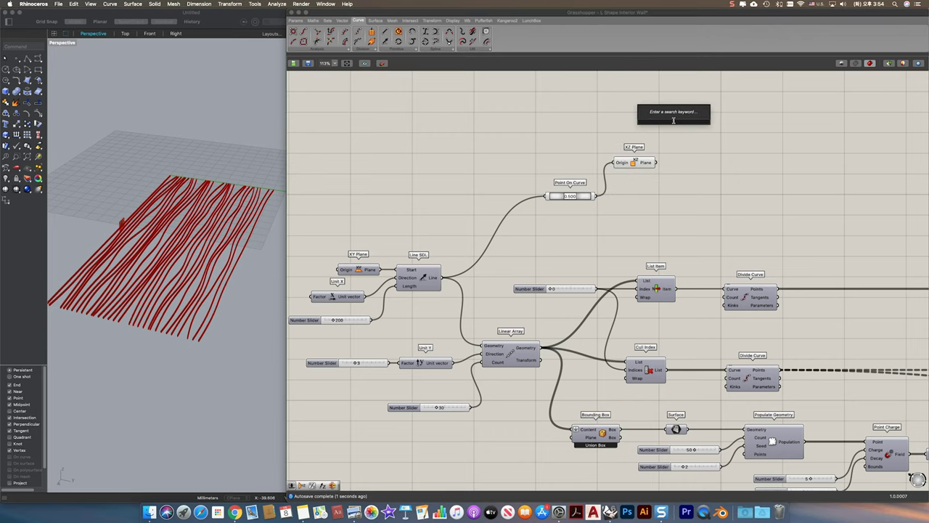
type("s")
key("BackSpace")
type("arc")
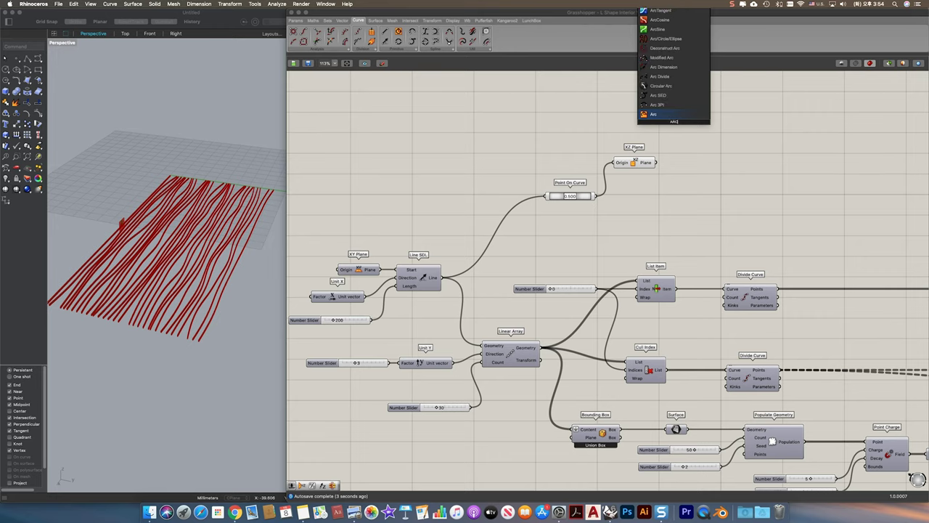
left_click(677, 117)
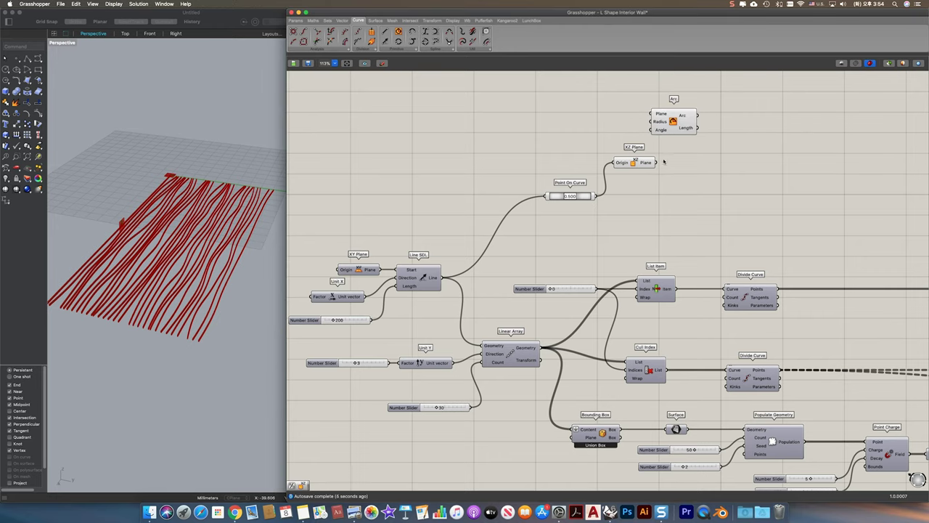
left_click_drag(659, 167, 730, 97)
- Add a Division component near the Arc, and add a panel containing 2 beside it
double_click(610, 113)
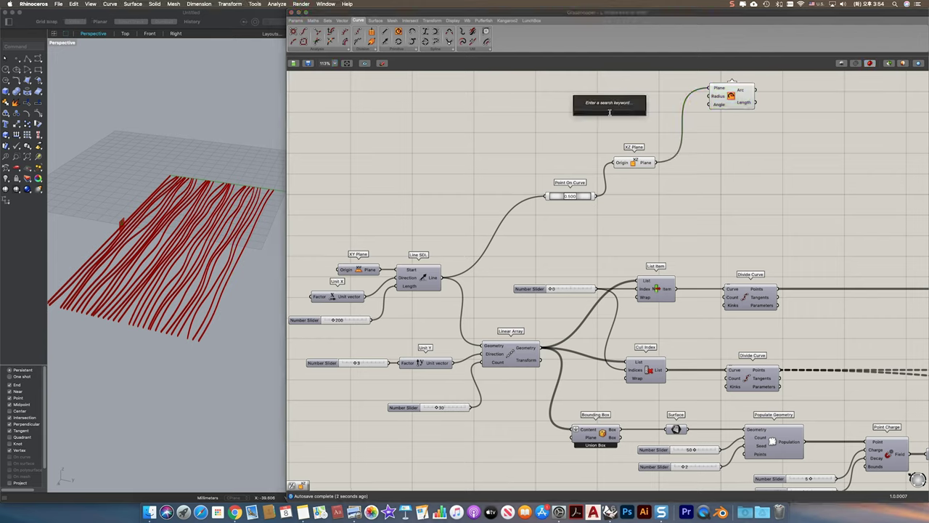
type("/")
key("Return")
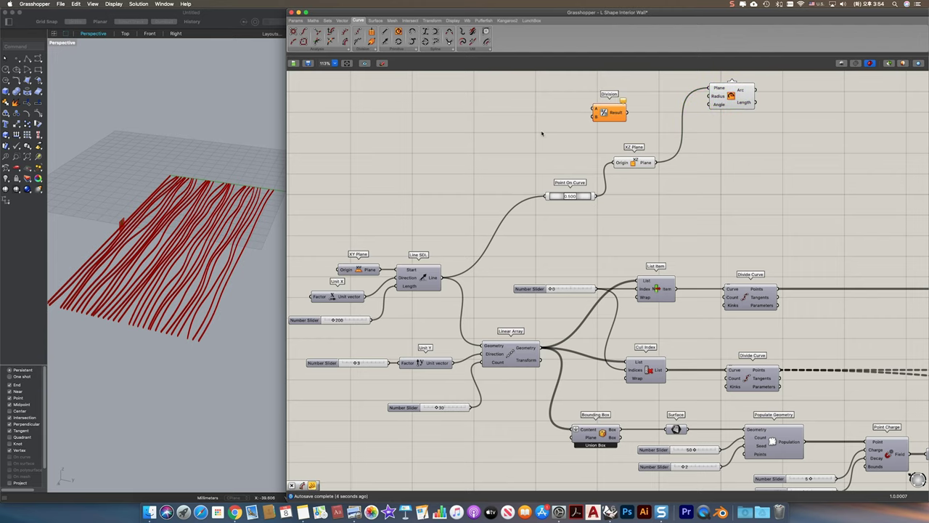
double_click(542, 134)
type("//2")
key("Return")
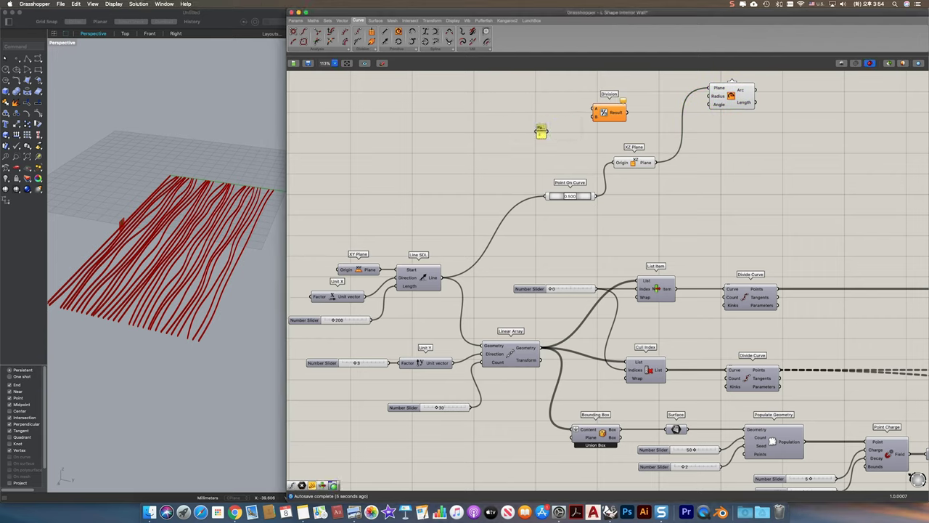
- Divide the Line SDL length slider by the panel value and feed the Division Result to the Arc's Radius input
left_click_drag(586, 123, 746, 113)
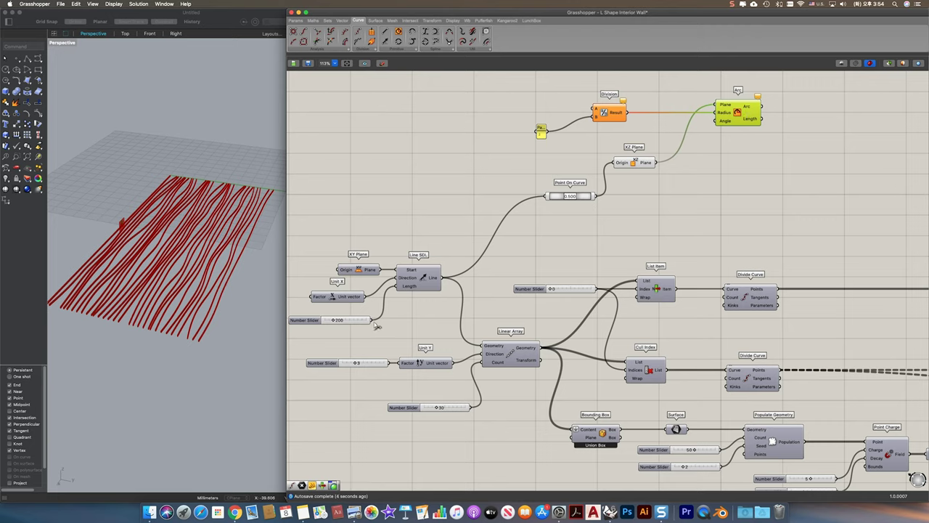
left_click_drag(373, 321, 594, 110)
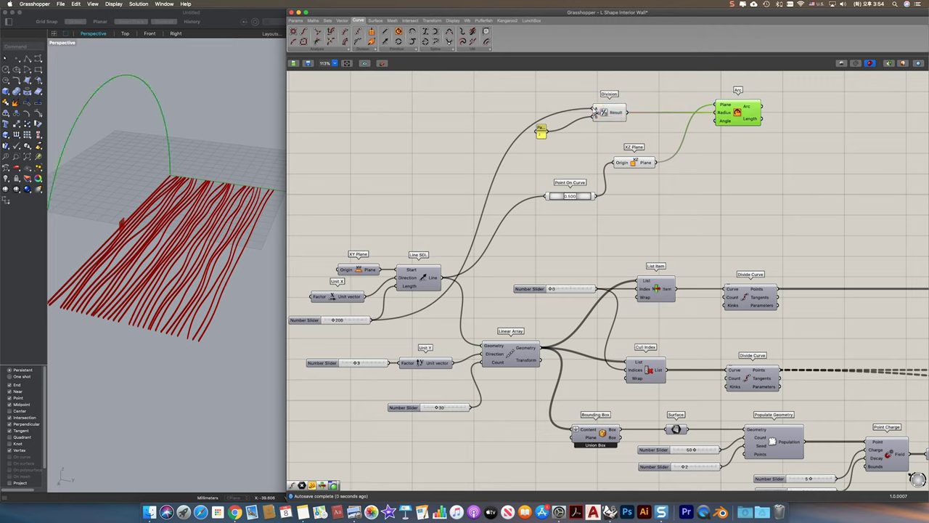
left_click(608, 112)
left_click(738, 113)
right_click_drag(199, 239, 181, 223)
scroll(191, 232, "down", 2)
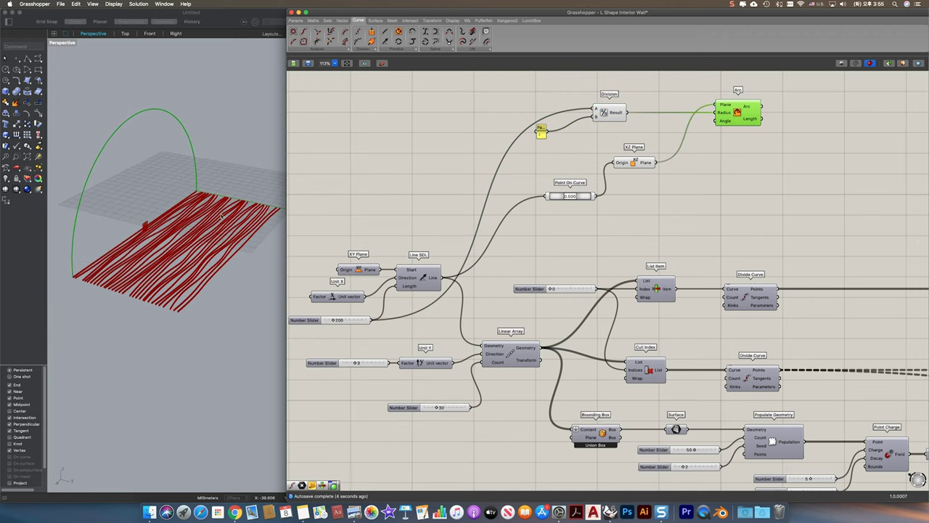
- Add a Pi component, connect its Output to the Arc's Angle input, and reposition XZ Plane and Point On Curve to make room
double_click(701, 175)
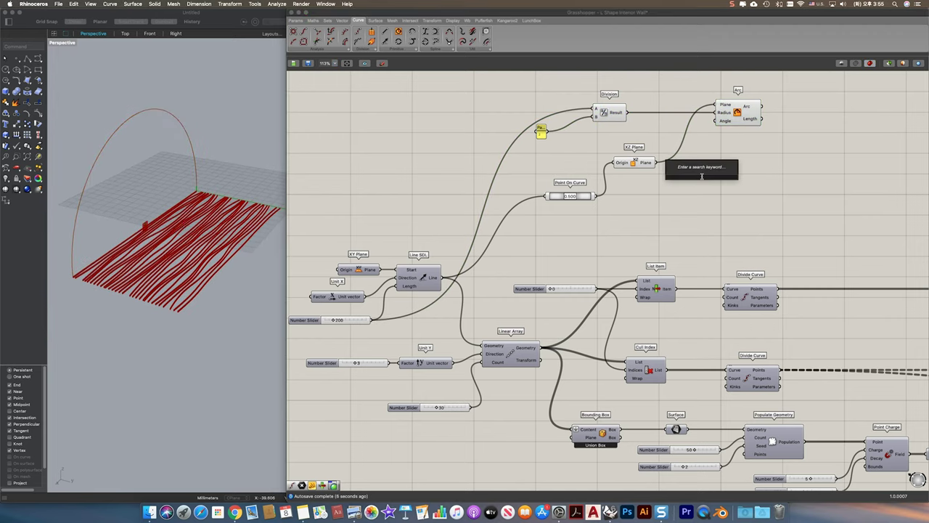
type("pi")
left_click(701, 169)
left_click_drag(717, 121, 721, 177)
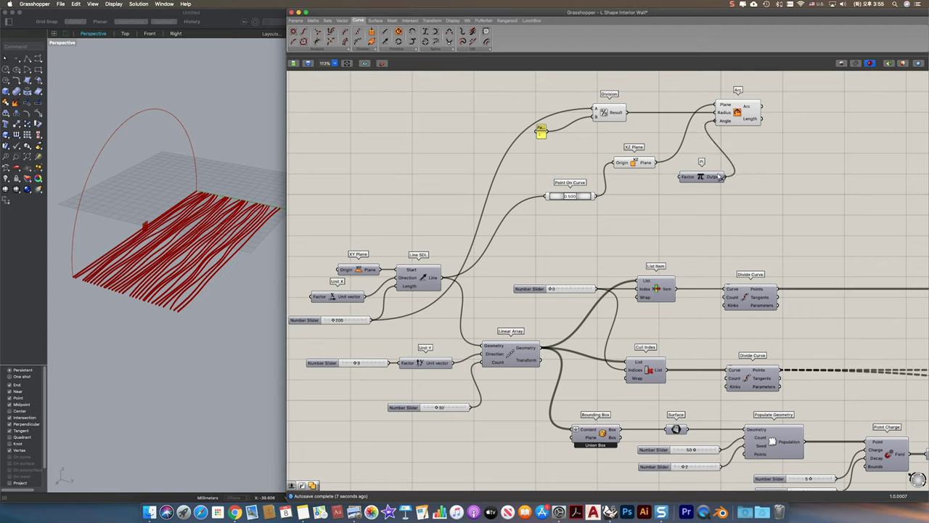
left_click_drag(637, 164, 635, 152)
left_click_drag(581, 197, 563, 173)
- Add a panel containing 1 and connect it to the Pi component's Factor input
double_click(641, 191)
type("\"1")
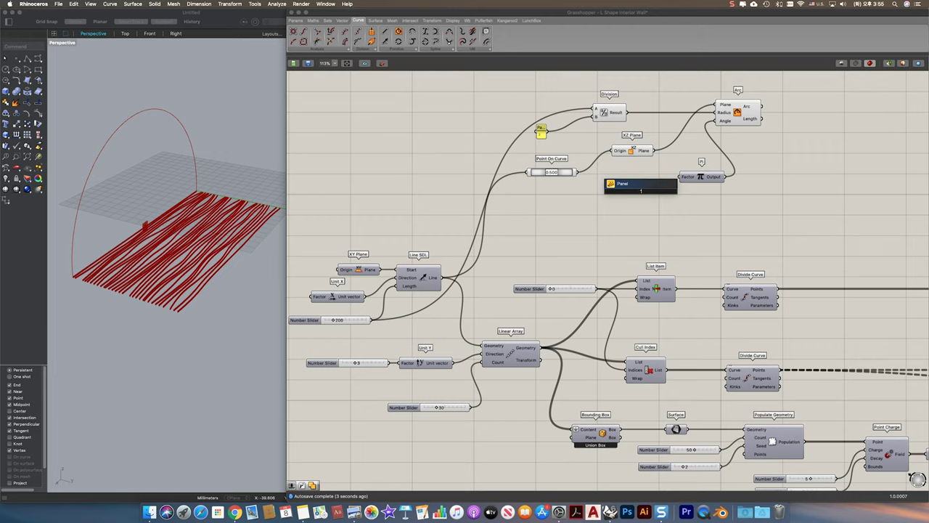
key("Return")
left_click_drag(682, 181, 644, 191)
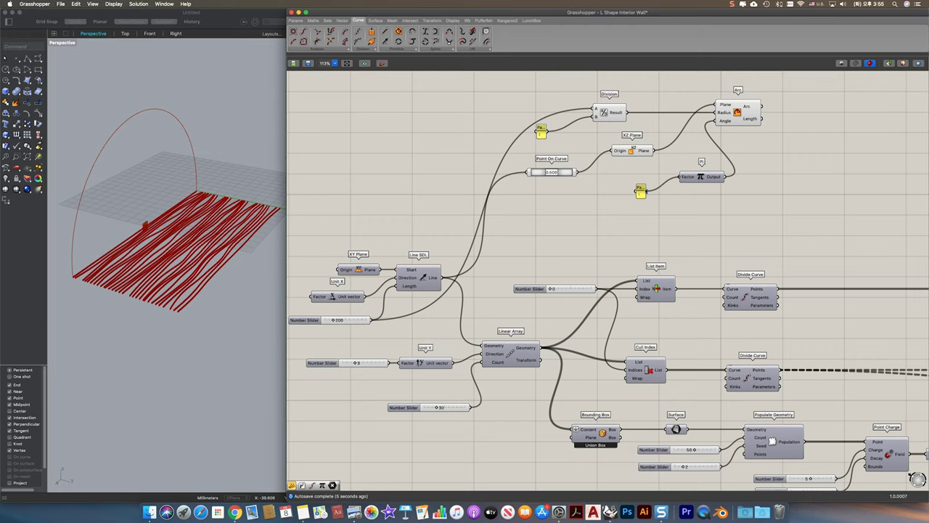
left_click(735, 114)
- Move the unconnected Extrude component that feeds Project closer to the Arc component
right_click_drag(738, 206, 471, 183)
scroll(564, 201, "down", 2)
scroll(634, 204, "down", 1)
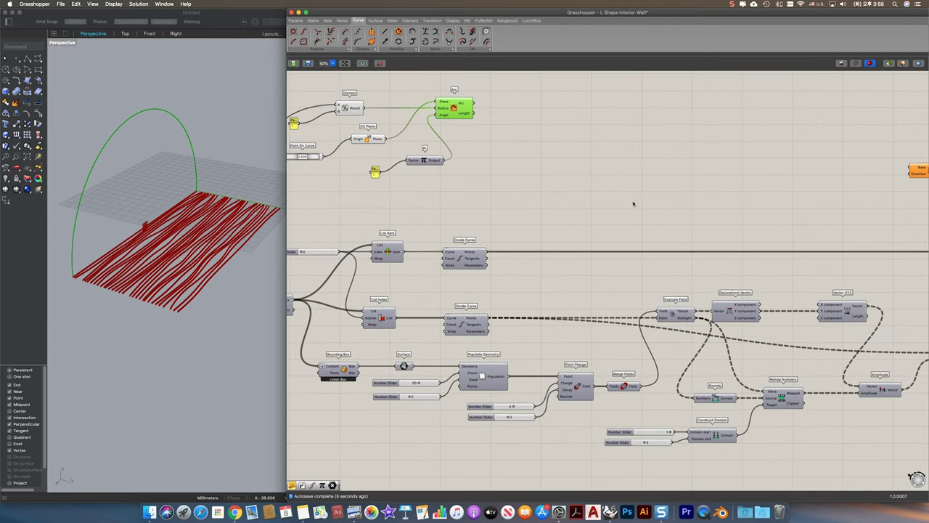
left_click_drag(922, 174, 815, 181)
right_click_drag(812, 182, 755, 180)
scroll(668, 198, "down", 3)
left_click_drag(784, 175, 713, 182)
scroll(549, 193, "up", 1)
scroll(549, 195, "up", 2)
right_click_drag(549, 194, 601, 171)
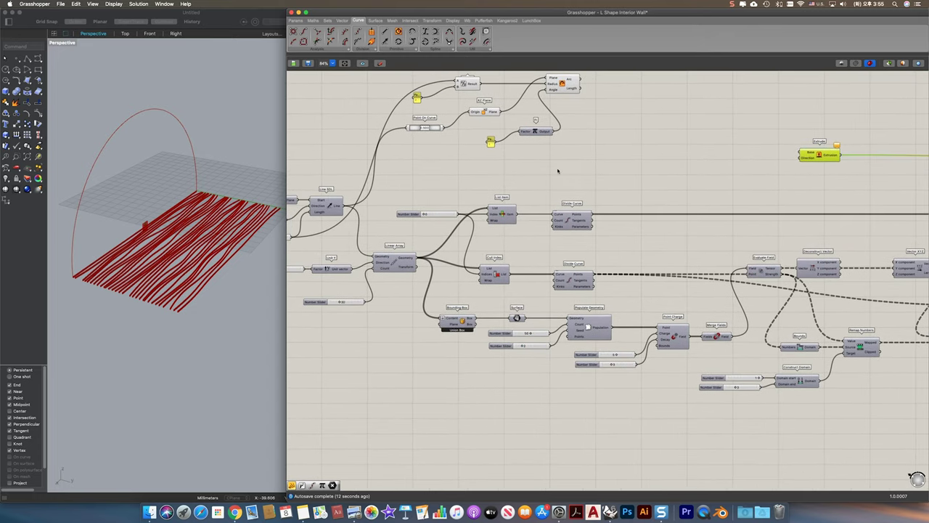
- Add a Unit Y component and connect its Unit vector output to the Extrude component's Direction input
scroll(558, 171, "up", 1)
double_click(694, 153)
type("y")
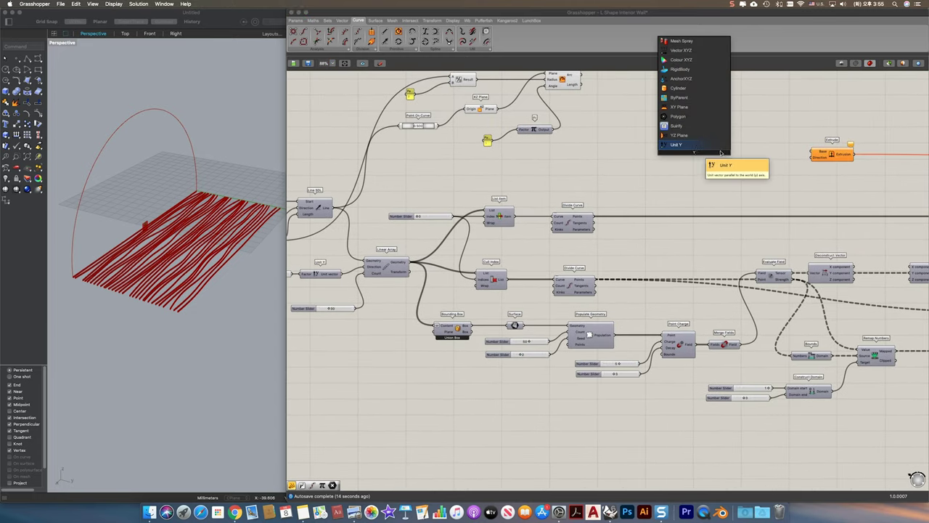
left_click(719, 148)
scroll(768, 159, "up", 6)
left_click_drag(832, 159, 641, 152)
- Add a Multiplication component and connect its Result to the Factor input of the new Unit Y
right_click_drag(549, 161, 666, 153)
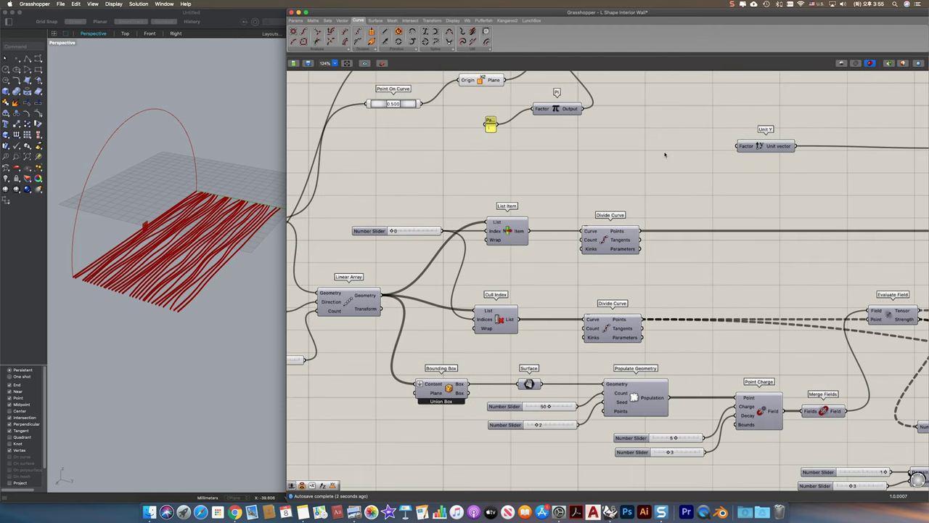
double_click(665, 153)
type("*")
key("Return")
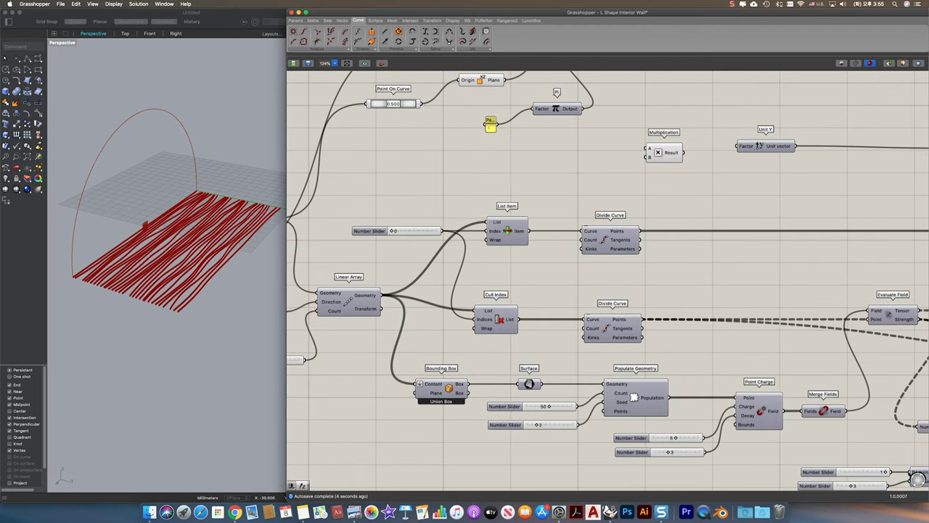
left_click_drag(737, 146, 655, 151)
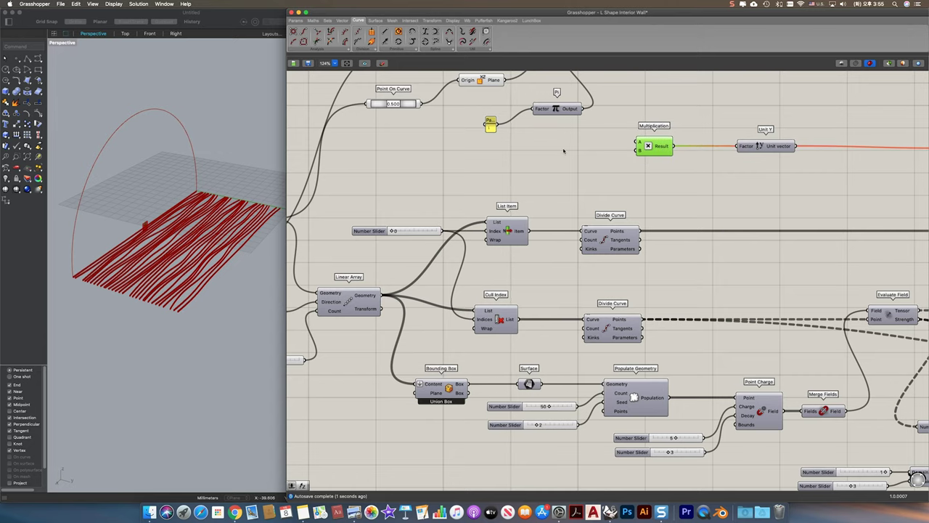
- Connect the Linear Array's spacing slider to Multiplication input A and its count slider to input B, tidying the nearby components
right_click_drag(516, 192, 608, 183)
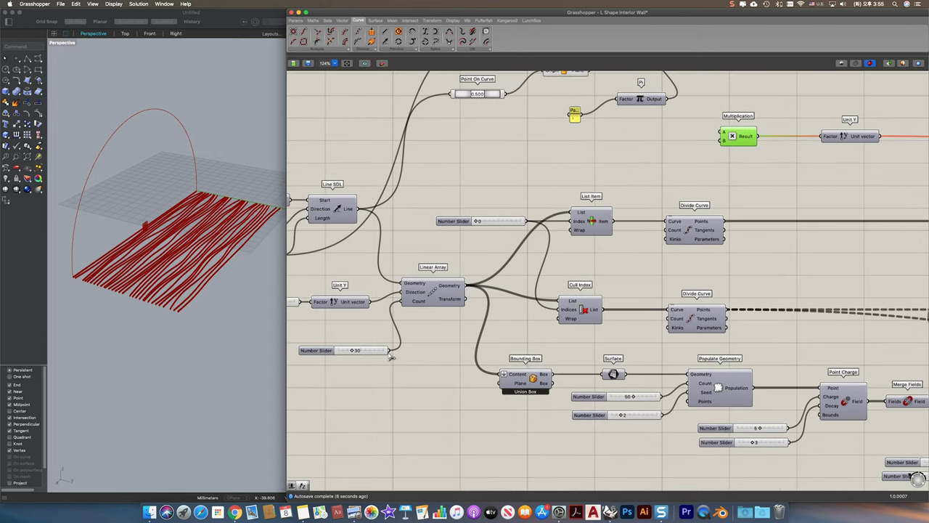
left_click_drag(389, 351, 723, 140)
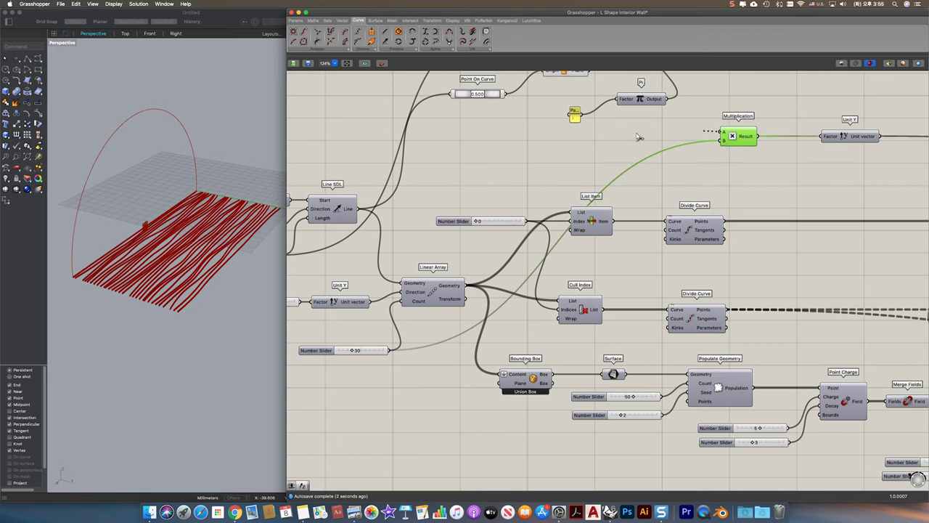
left_click_drag(639, 137, 300, 302)
right_click_drag(378, 290, 468, 283)
left_click(359, 296)
left_click_drag(429, 297, 432, 317)
left_click_drag(686, 223, 712, 220)
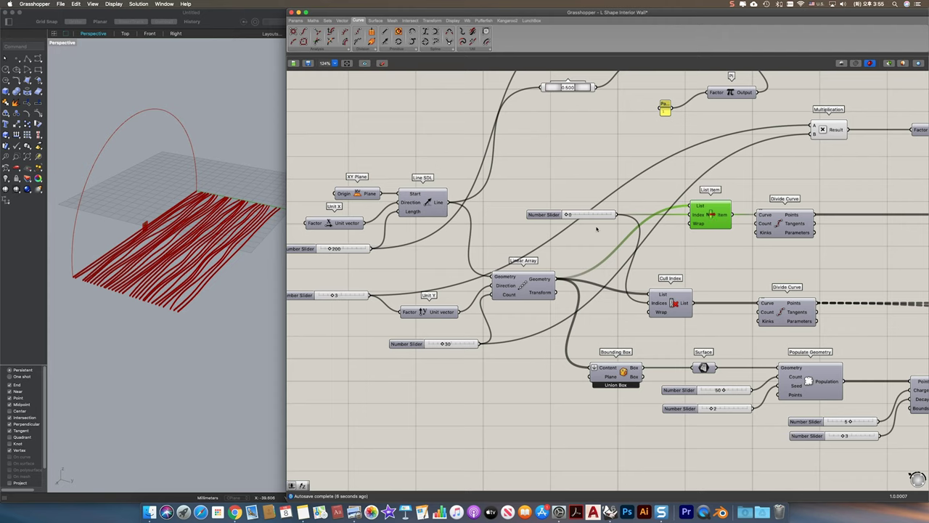
- Connect the Arc output to the Base input of the Extrude component to form the vaulted surface
right_click_drag(610, 229, 470, 261)
right_click_drag(710, 201, 520, 269)
mouse_move(608, 219)
right_mouse_down()
mouse_move(585, 236)
mouse_move(510, 248)
right_mouse_up()
left_click_drag(399, 153, 720, 259)
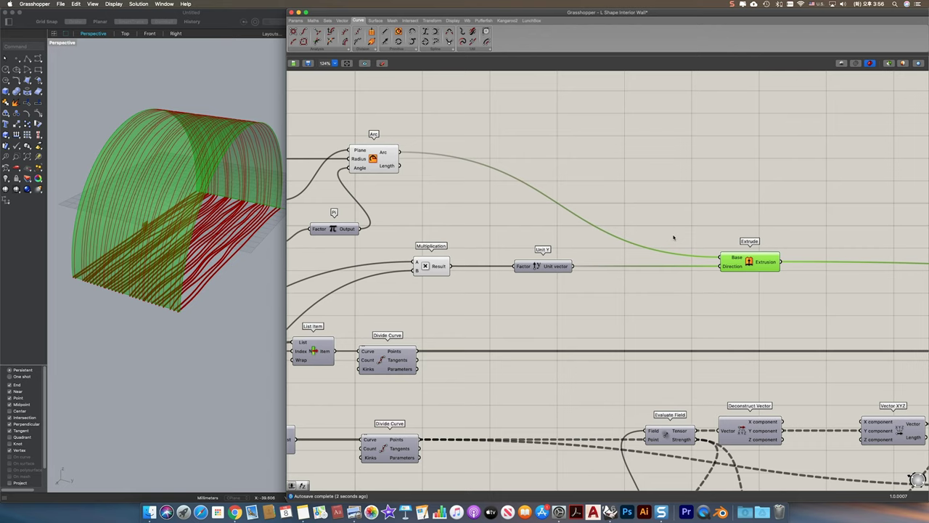
- Add a Bounding Box component above the Arc and connect the Arc output to its Content input
left_click(498, 133)
right_click_drag(499, 132, 519, 155)
double_click(525, 136)
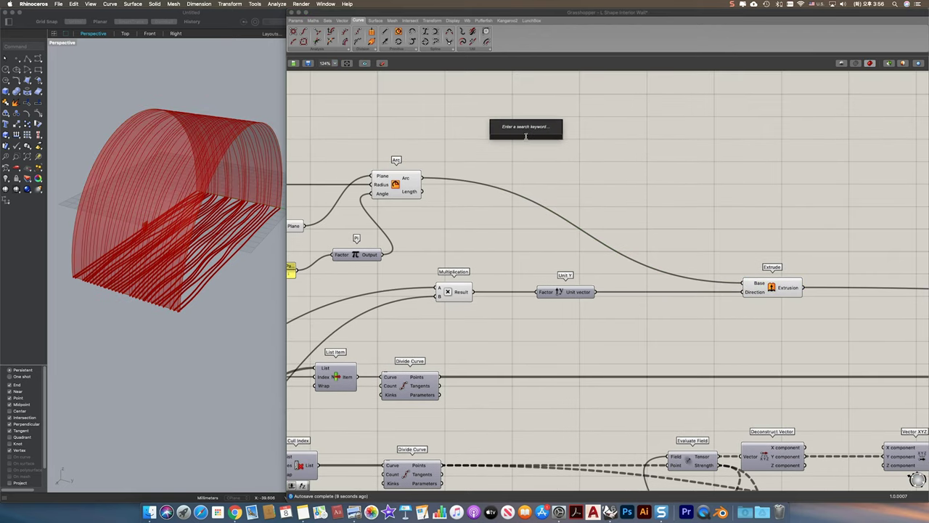
type("bou")
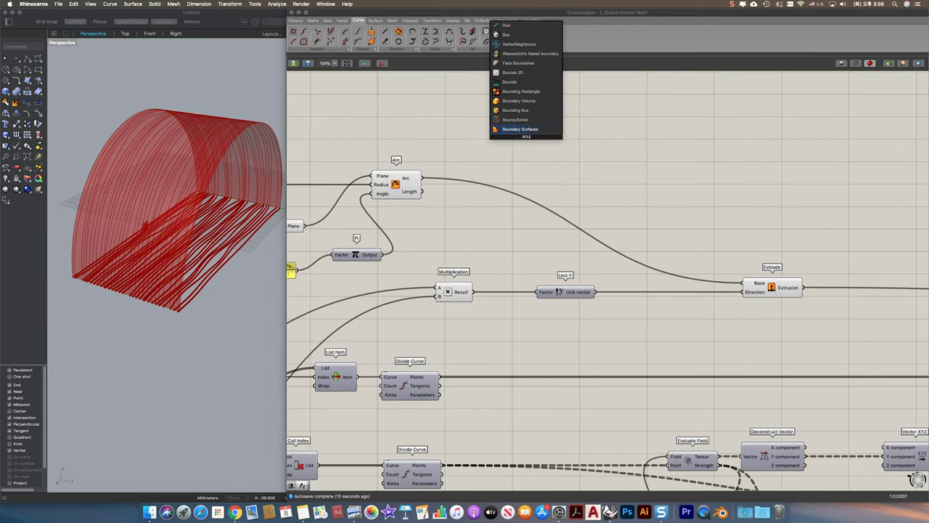
key("Up")
key("Up")
key("Return")
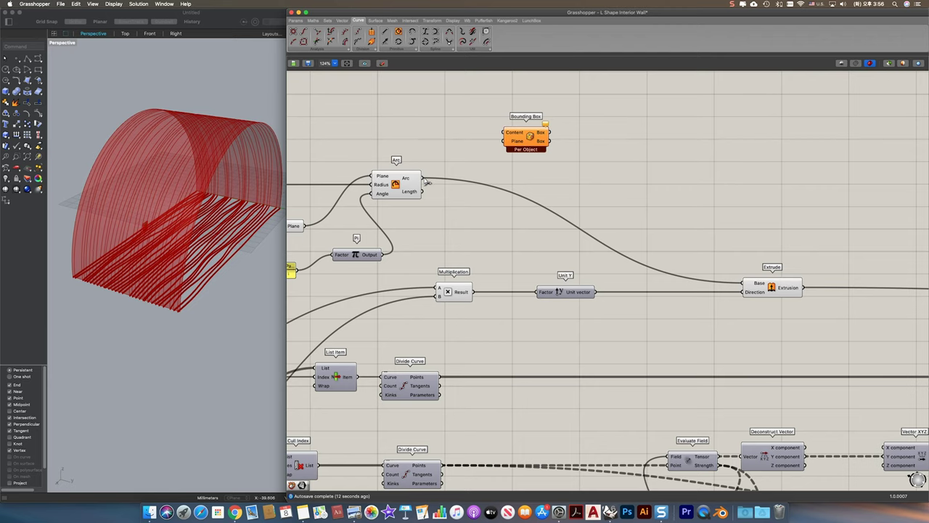
left_click_drag(424, 178, 521, 128)
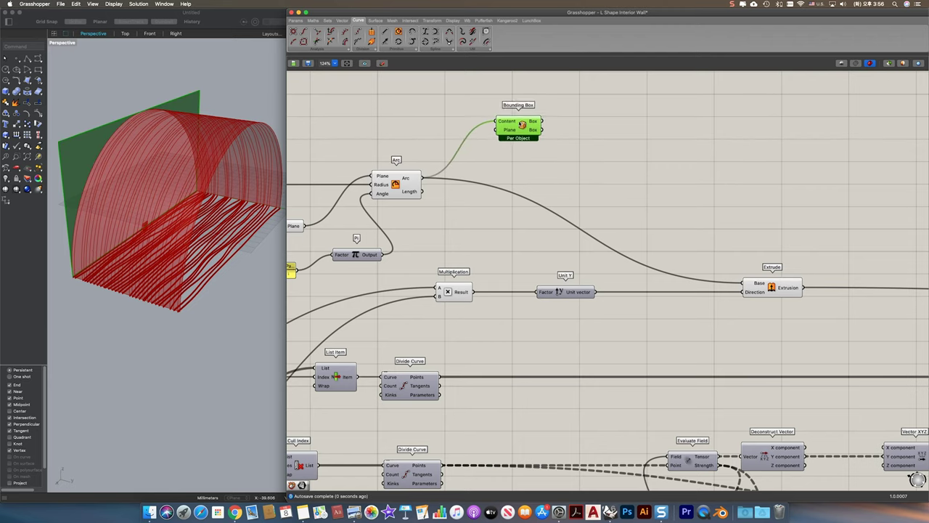
- Add a Deconstruct Brep component and feed the Bounding Box's Box output to its Brep input
right_click_drag(582, 119, 554, 136)
double_click(553, 134)
type("de")
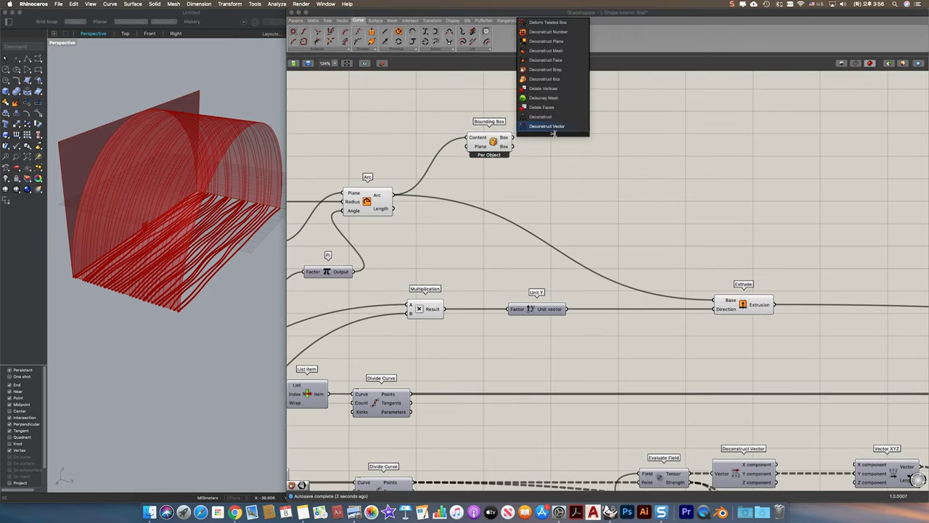
left_click(568, 69)
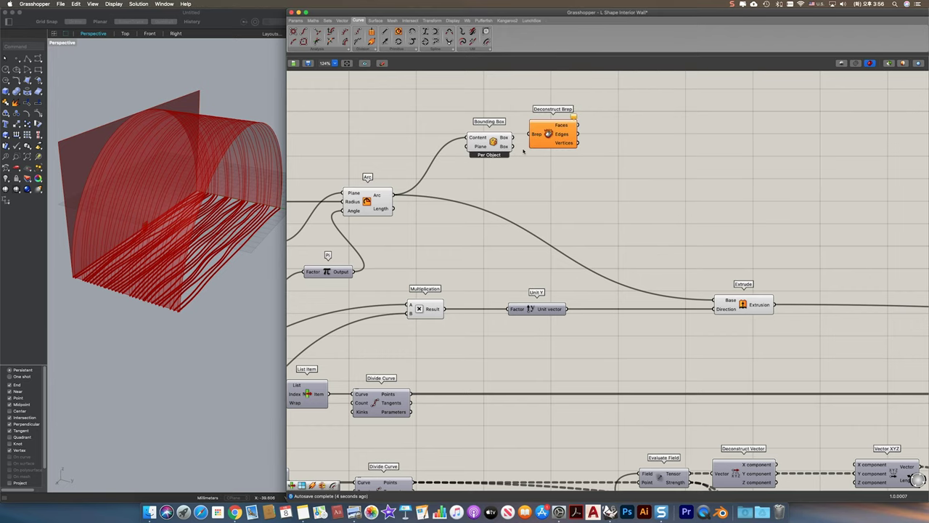
left_click_drag(514, 138, 586, 139)
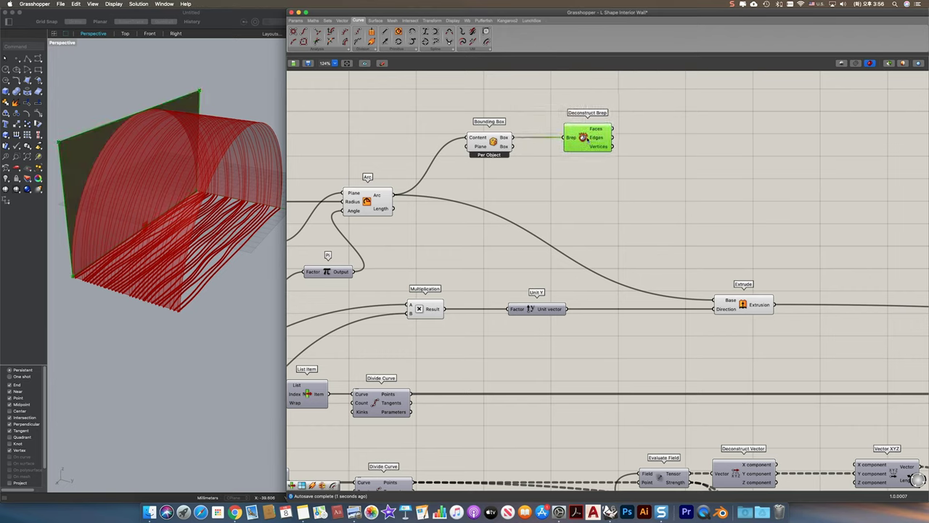
- Add a Join Curves component and connect Deconstruct Brep's Edges output to its Curves input
double_click(667, 135)
type("join")
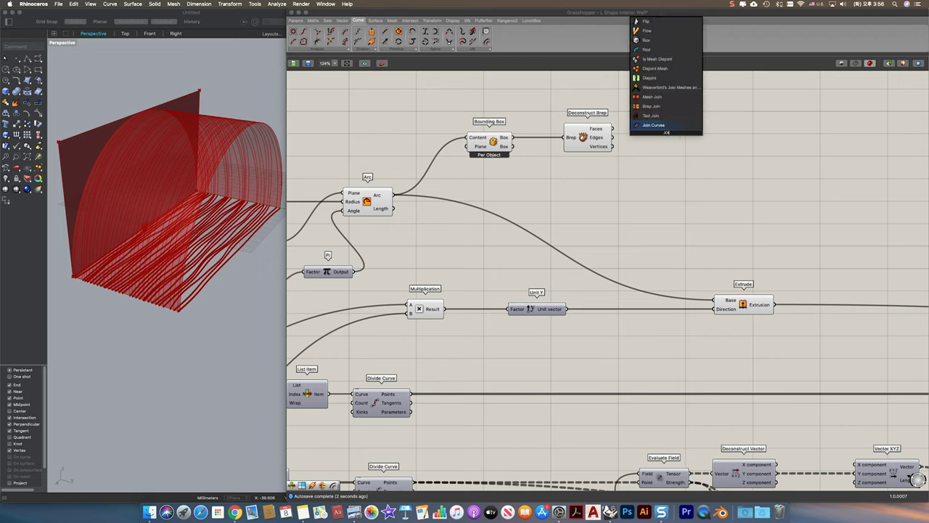
key("Up")
key("Up")
key("Return")
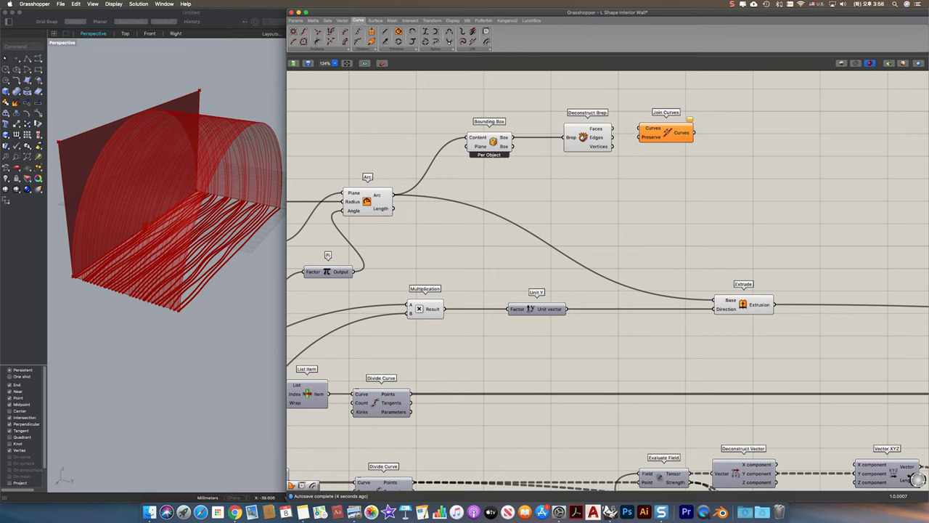
left_click_drag(613, 137, 673, 144)
right_click_drag(720, 141, 697, 154)
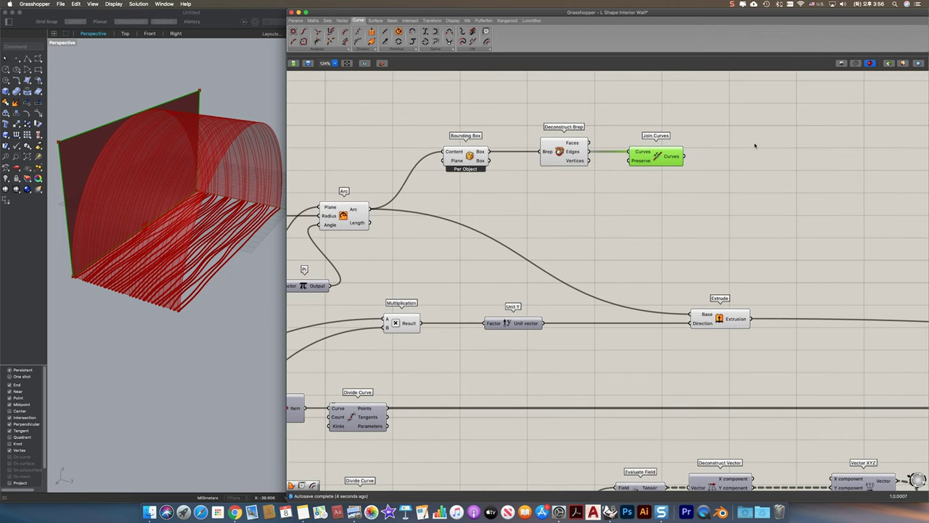
- Add an Offset Curve component and connect the Join Curves output to its Curve input
double_click(755, 145)
type("off")
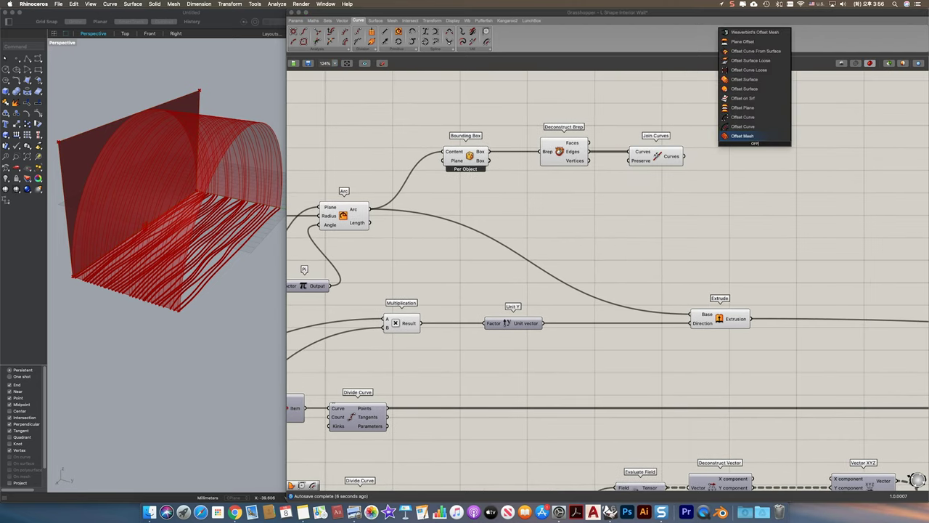
key("Up")
key("Up")
key("Return")
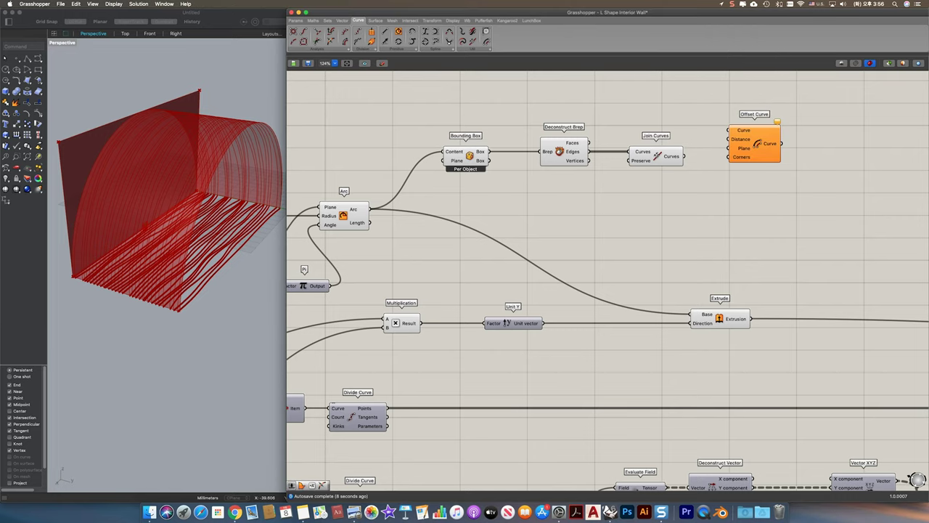
left_click_drag(685, 156, 794, 169)
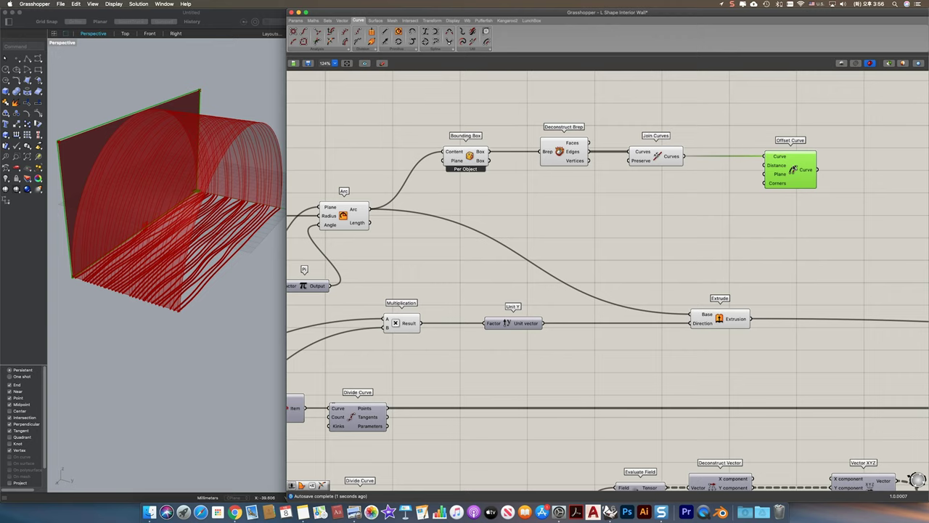
- Add a number slider set to 0.1 and connect it to the Offset Curve's Distance input
double_click(699, 178)
type("0.1")
key("Return")
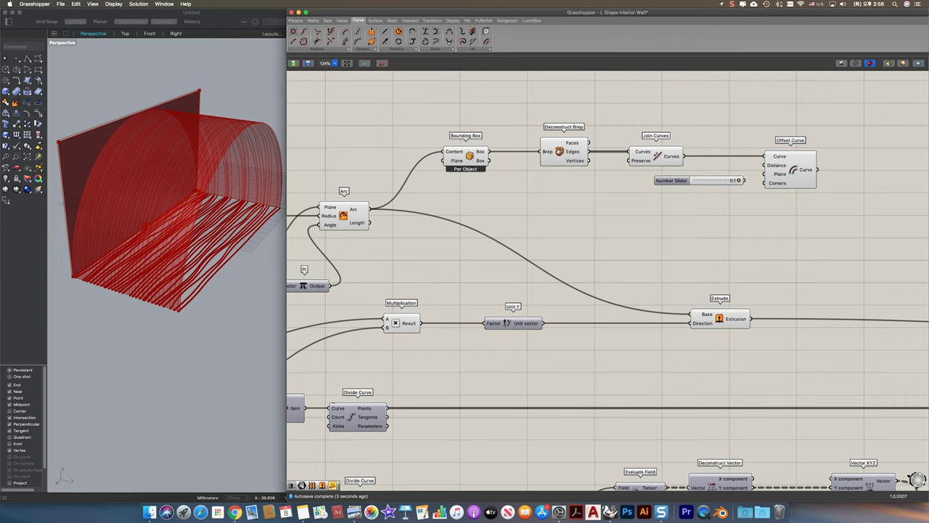
left_click_drag(676, 180, 668, 178)
left_click_drag(764, 166, 736, 177)
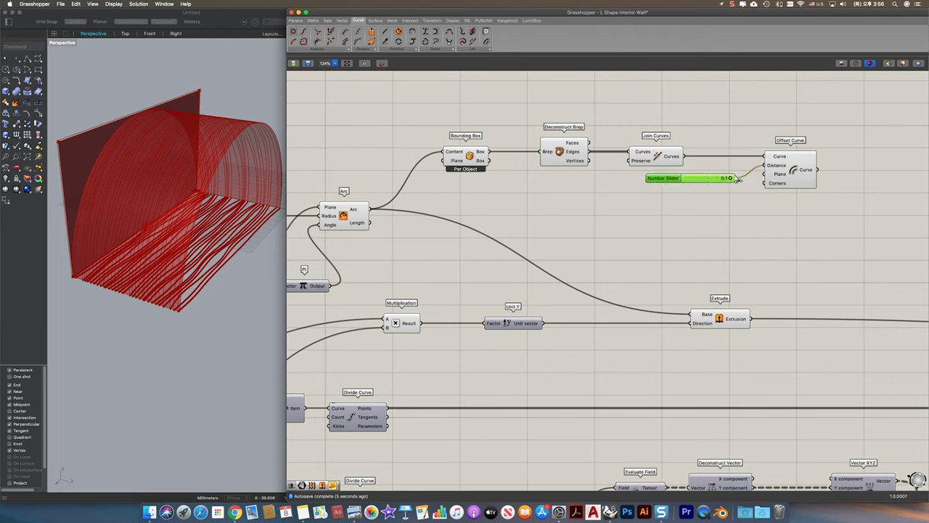
- Duplicate the Offset Curve component and its 0.1 slider below the originals, keeping the Join Curves connection
left_click(772, 191)
left_click_drag(801, 204, 717, 148)
left_click_drag(784, 179, 785, 237, "alt")
left_click(705, 246)
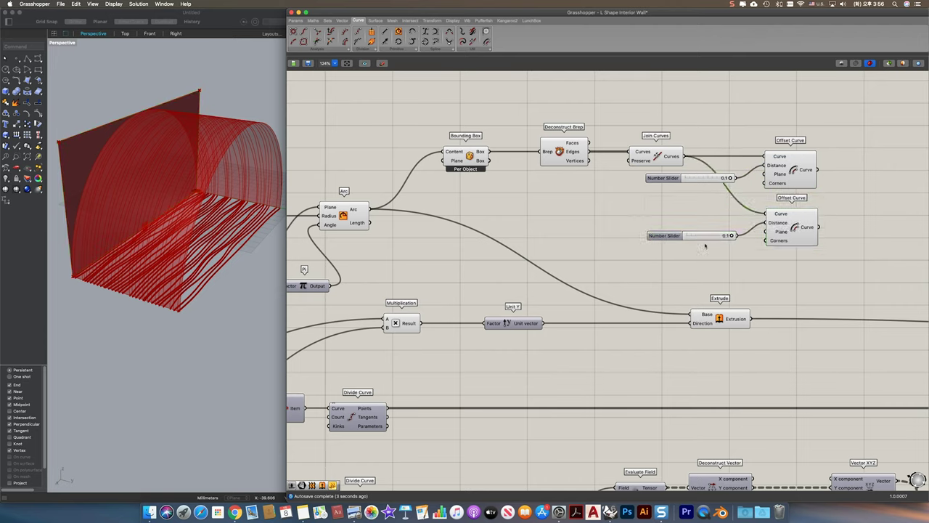
- Replace the duplicated slider with a number slider set to 2, connected to the second Offset Curve's Distance input
double_click(701, 224)
type("2")
key("Return")
left_click(705, 234)
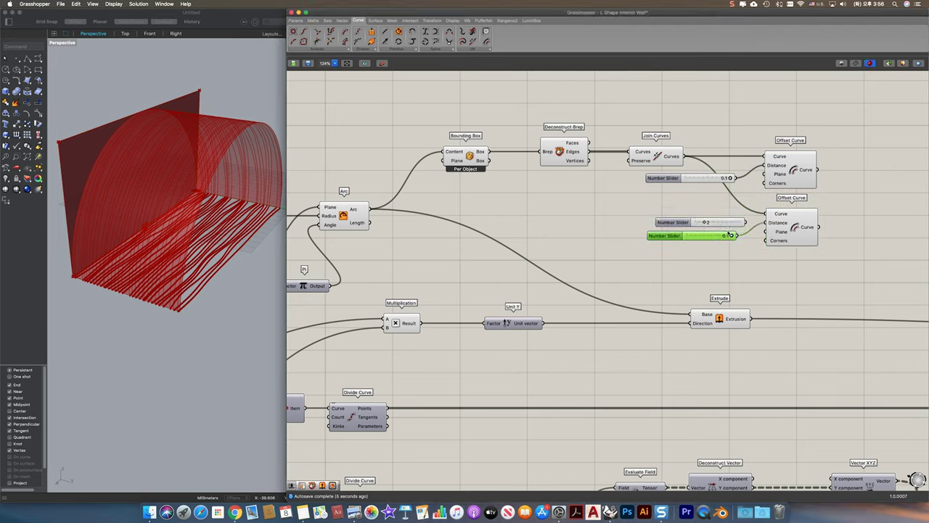
key("Delete")
left_click_drag(767, 223, 721, 224)
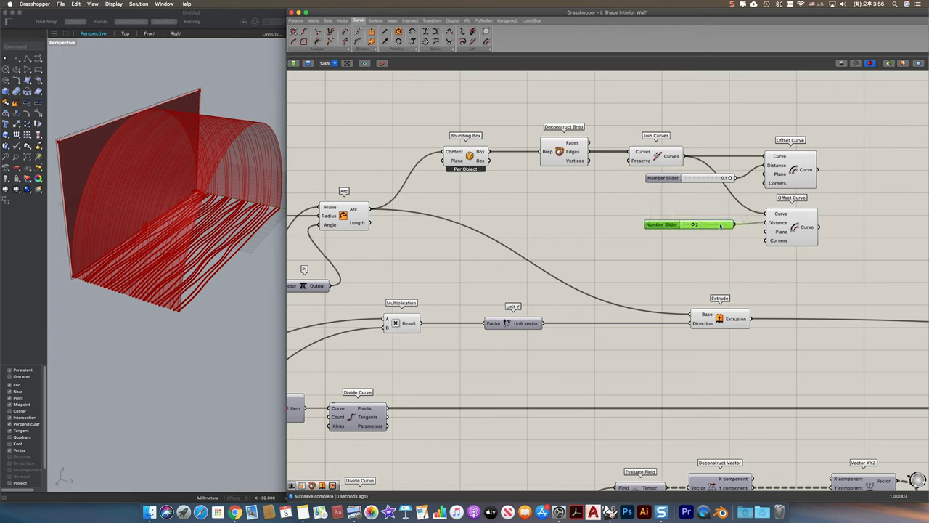
- Add a Boundary Surfaces component, flatten its Edges input, and connect both Offset Curve outputs to it
double_click(865, 177)
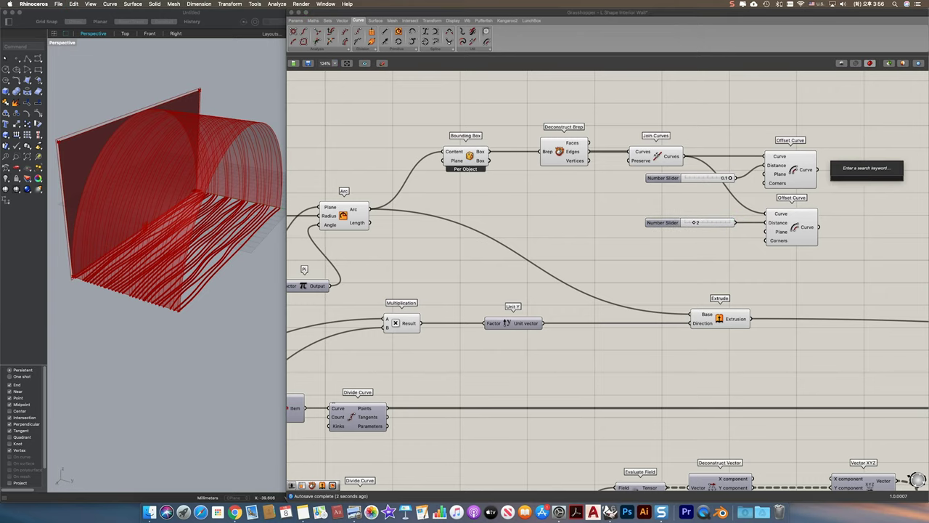
type("boun")
key("Return")
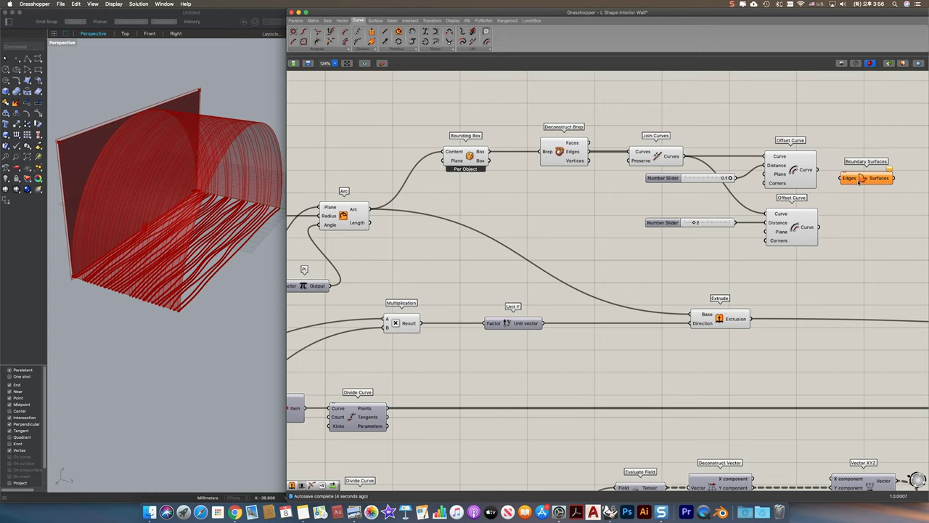
right_click(853, 182)
left_click(835, 235)
left_click_drag(834, 179, 819, 228, "shift")
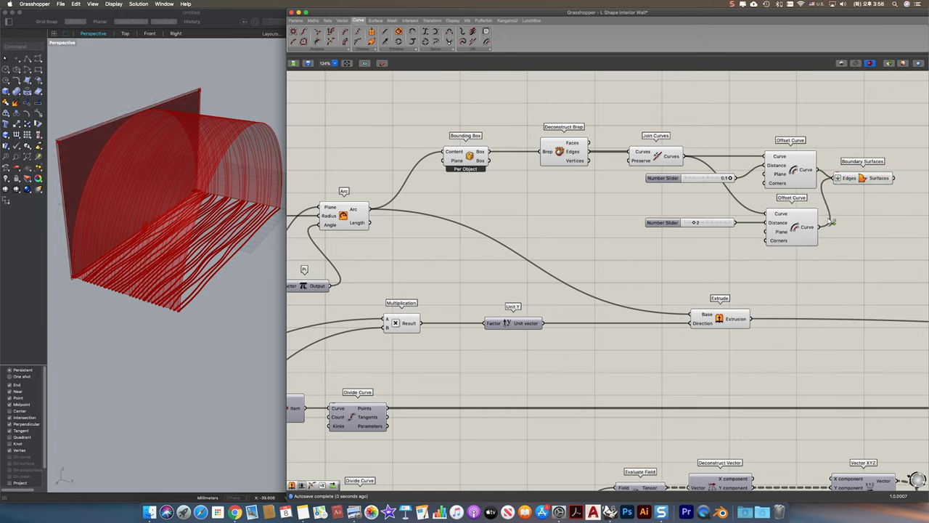
left_click(861, 179)
right_click_drag(261, 194, 235, 186)
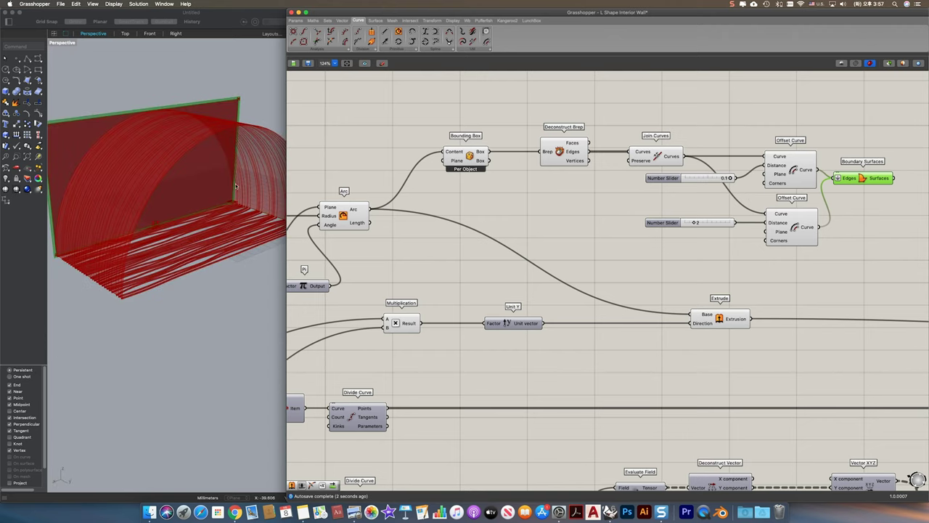
- Extrude the Boundary Surfaces output along the existing Unit Y vector and put the new Extrude component in a group
right_click_drag(850, 206, 705, 193)
double_click(806, 206)
type("ex")
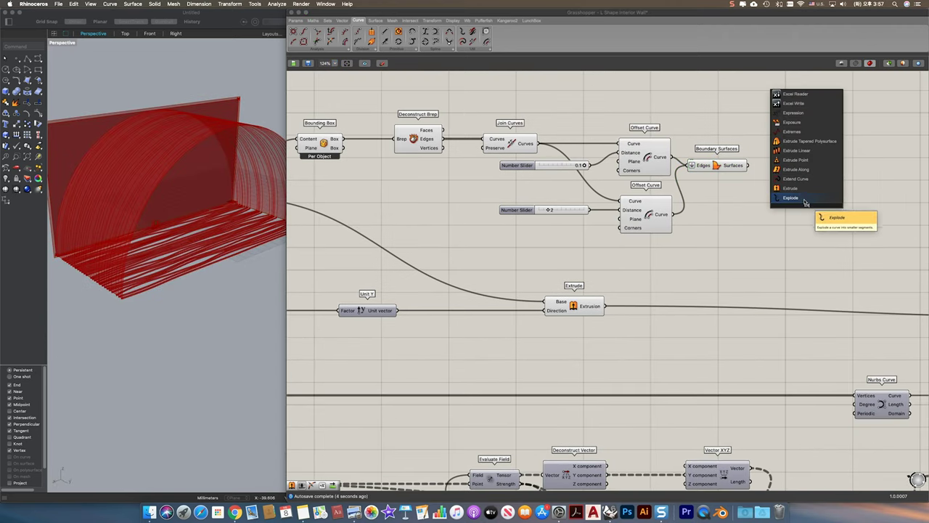
left_click(802, 192)
left_click_drag(748, 164, 815, 205)
right_click_drag(434, 320, 456, 313)
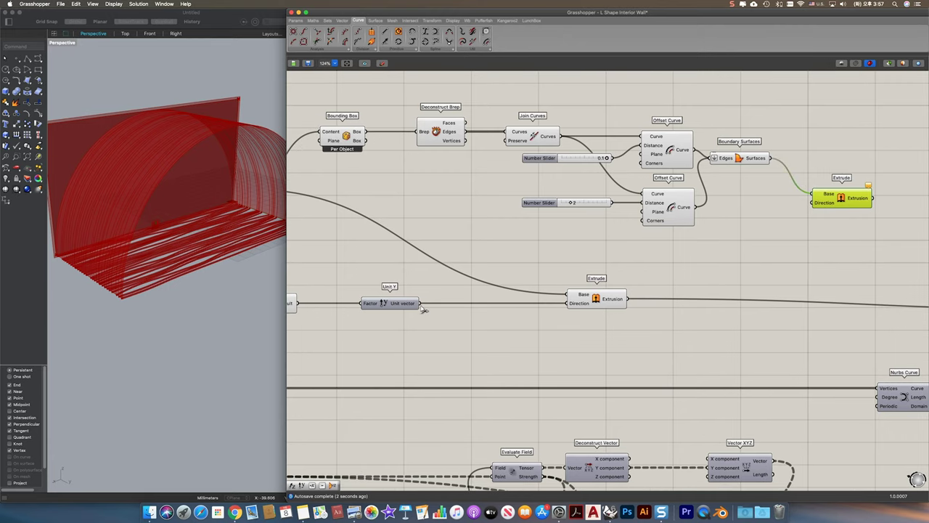
left_click_drag(420, 304, 825, 209)
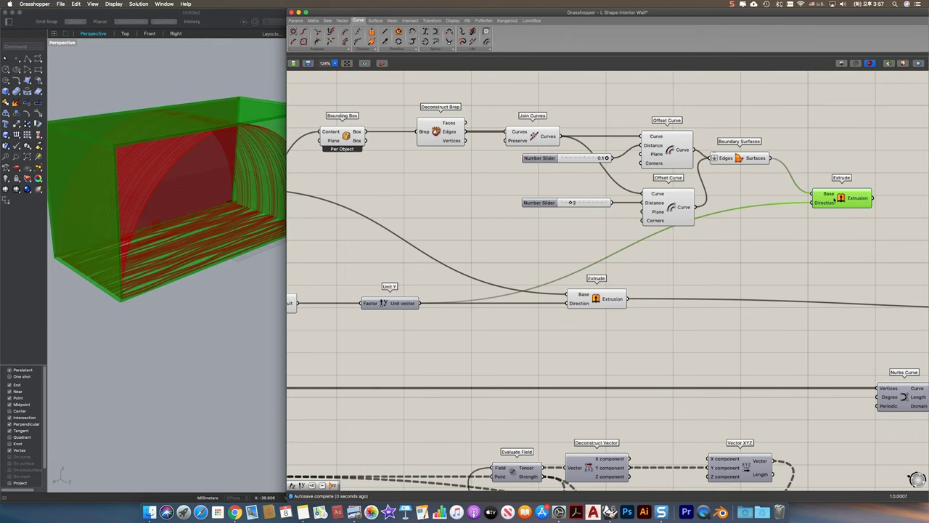
key("super+g")
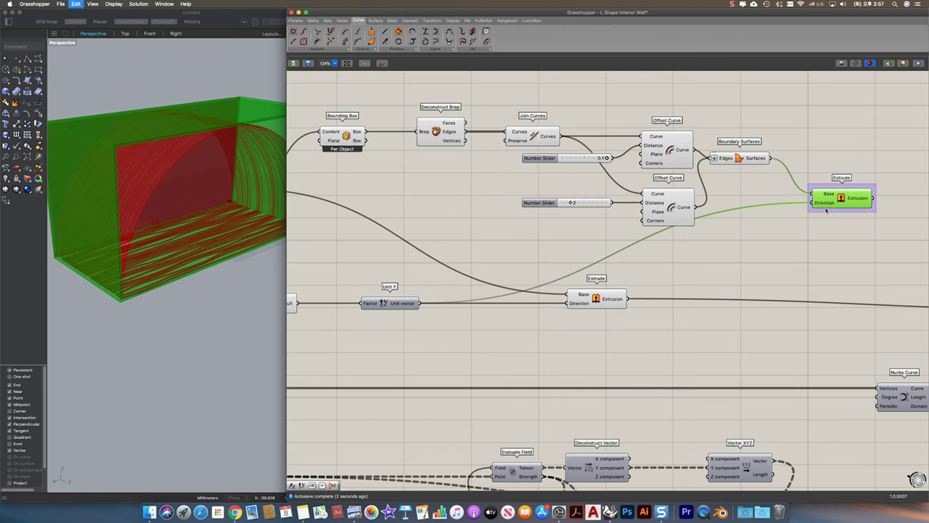
- Add the transform Project component and connect the existing curve Project's Curve output to its Geometry input
right_click_drag(840, 226, 672, 195)
right_click_drag(230, 227, 188, 220)
scroll(235, 192, "up", 3)
left_click(530, 284)
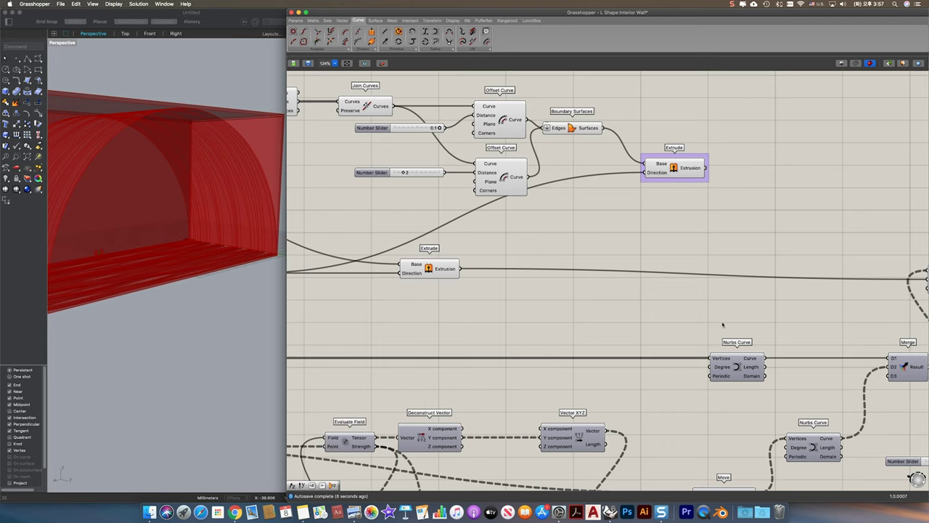
right_click_drag(726, 321, 588, 305)
right_click_drag(729, 290, 650, 306)
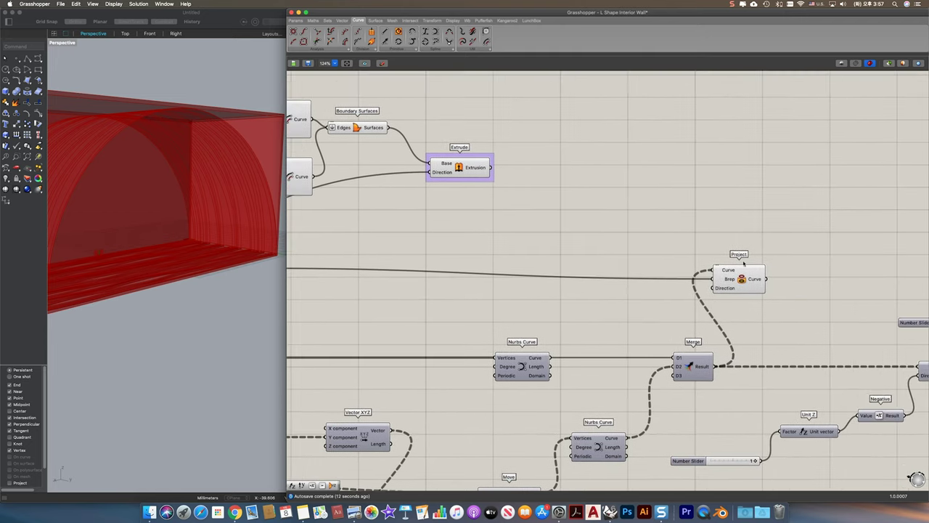
double_click(768, 245)
type("PROJECT")
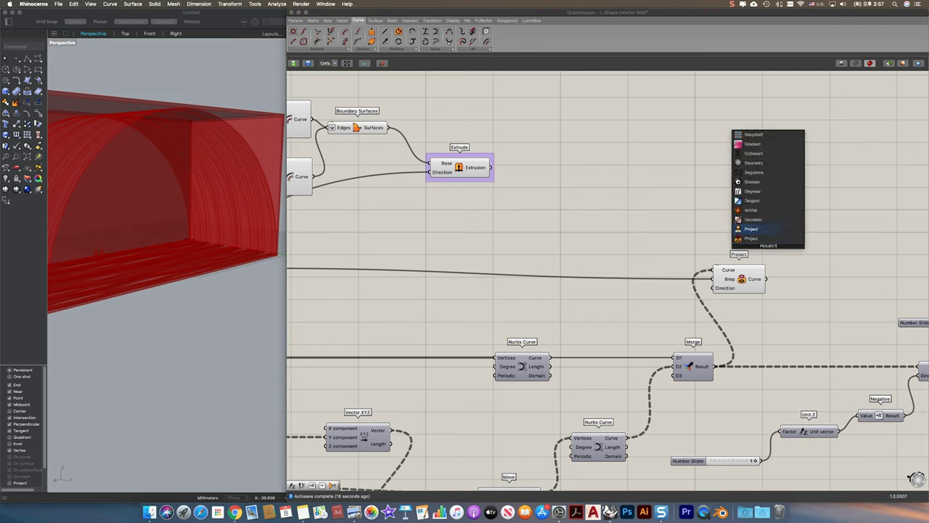
key("Return")
left_click_drag(765, 252, 783, 229)
- Add a Point On Curve component at 0.500 and feed it the Arc output
scroll(462, 220, "down", 1)
right_click_drag(516, 217, 782, 206)
right_click_drag(450, 198, 752, 188)
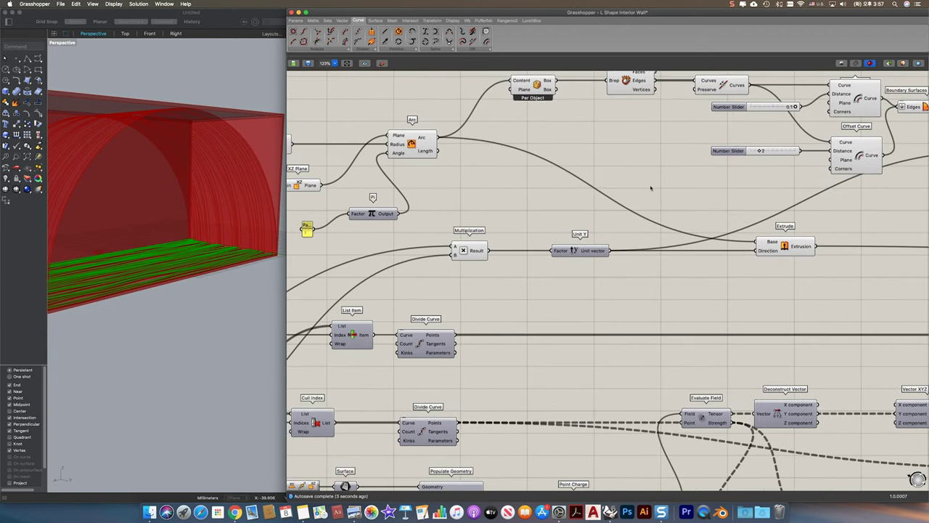
double_click(600, 177)
type("point on")
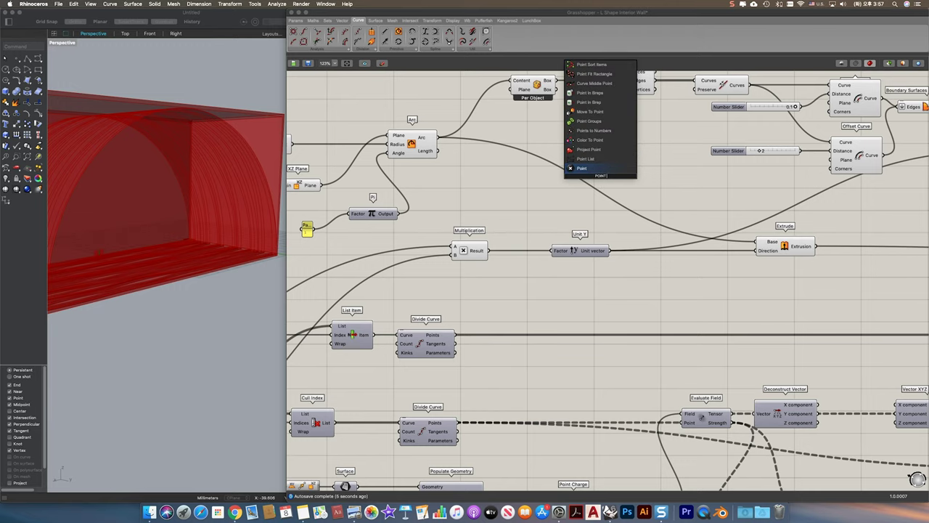
left_click(589, 159)
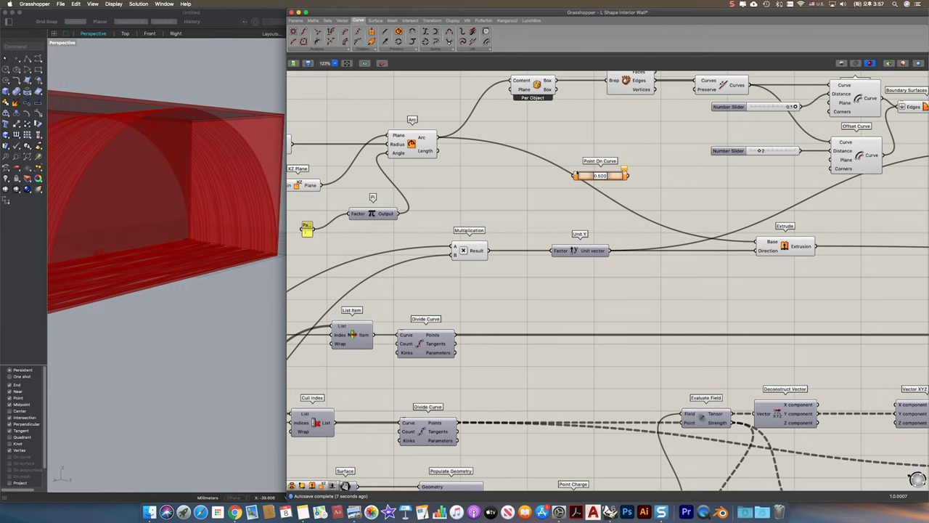
left_click_drag(563, 175, 700, 186)
- Add a Plane Surface component with the Point On Curve output as its Plane input and place it below Boundary Surfaces
double_click(759, 190)
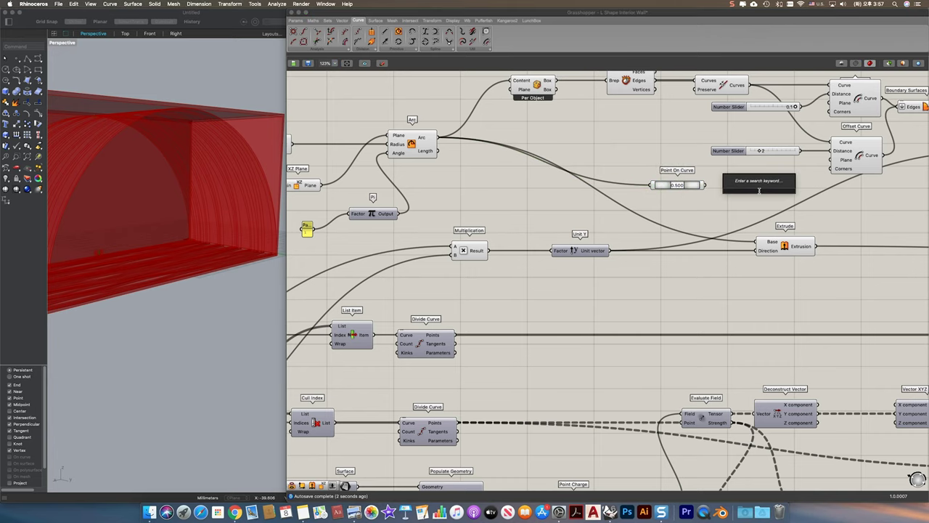
type("PLANE")
left_click(751, 173)
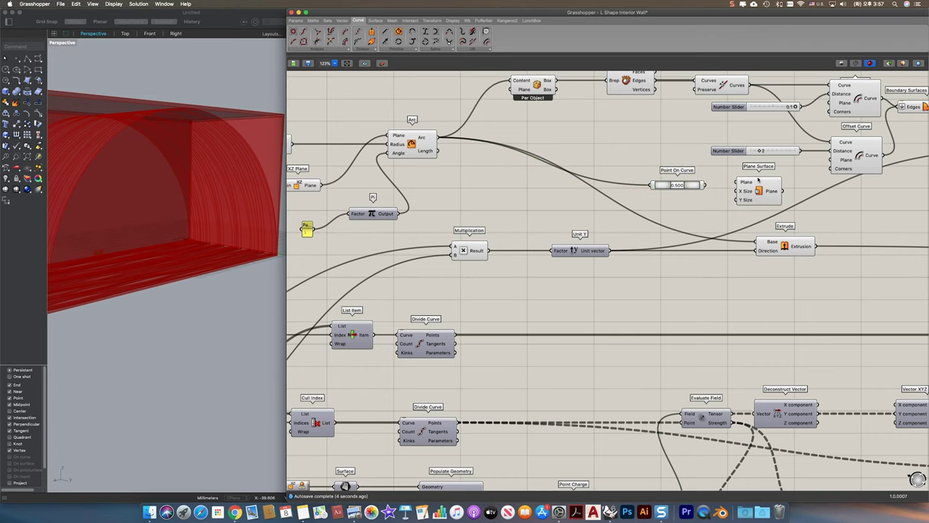
left_click_drag(704, 185, 886, 194)
right_click_drag(887, 195, 445, 204)
left_click_drag(446, 205, 481, 204)
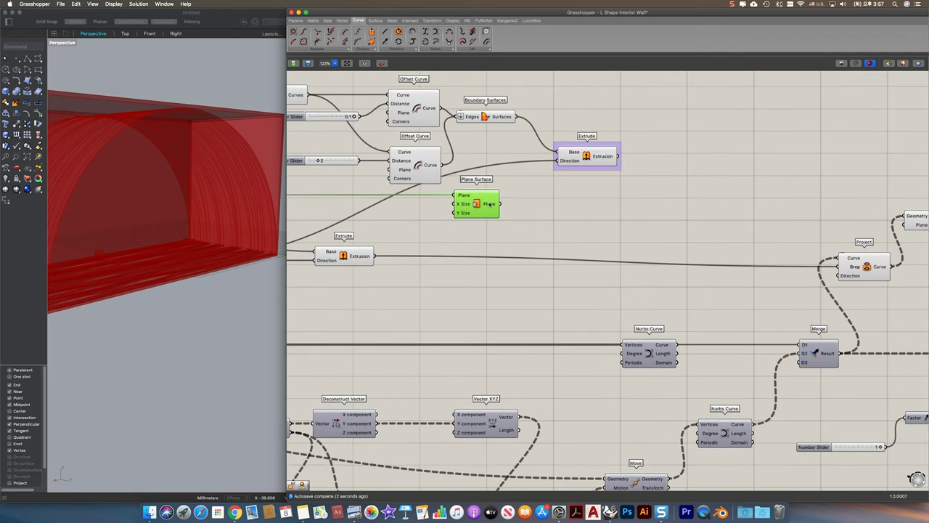
- Connect the Plane Surface output to the Plane input of the transform Project component
right_click_drag(581, 203, 473, 174)
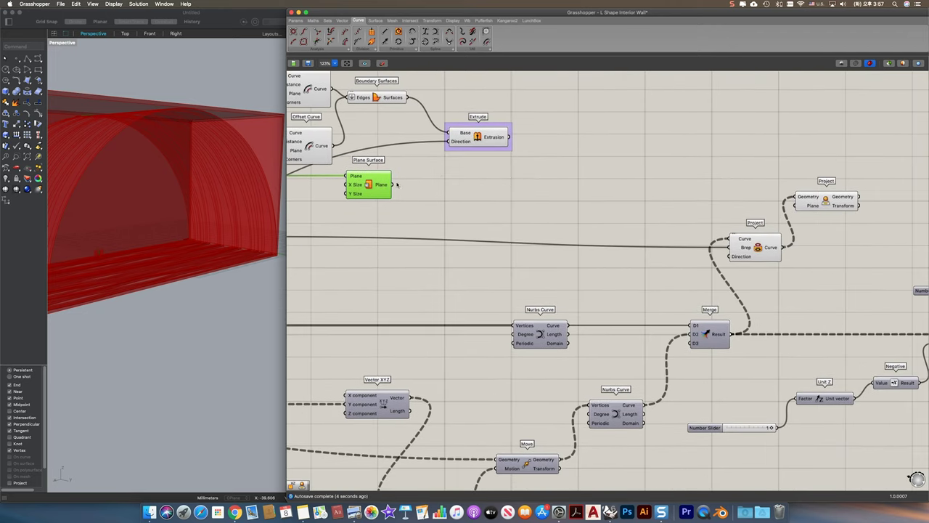
left_click_drag(642, 188, 796, 205)
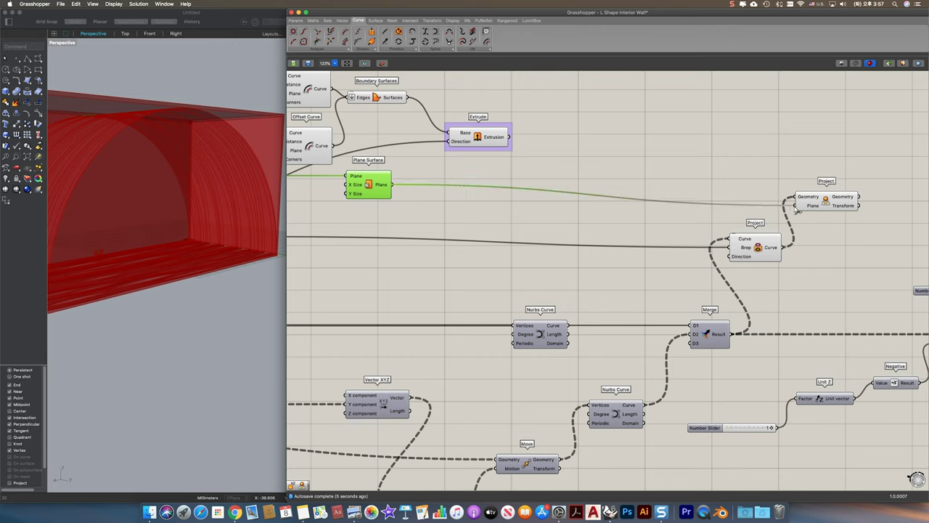
left_click(837, 206)
- Add a Loft between the two Project components' curves and add its output to the final grouped Extrude's Base input
right_click_drag(762, 216, 544, 188)
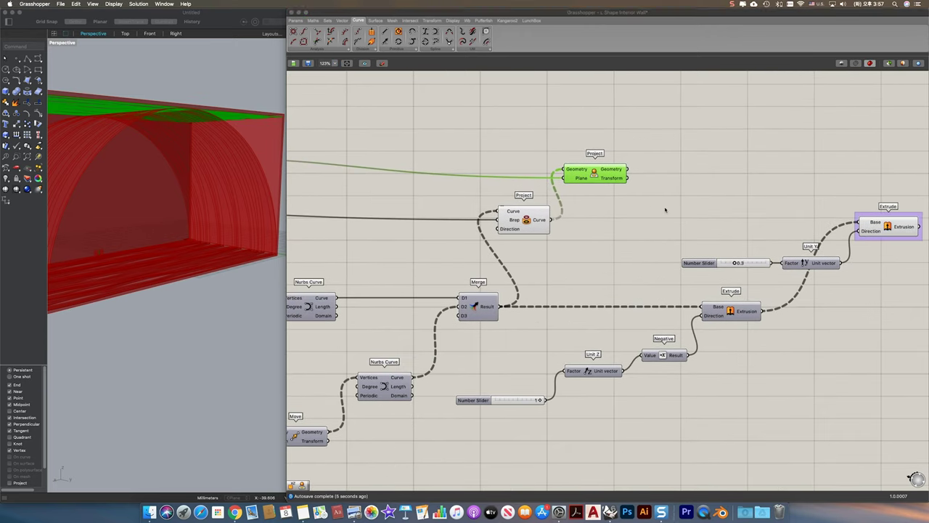
double_click(665, 210)
type("loft")
key("Return")
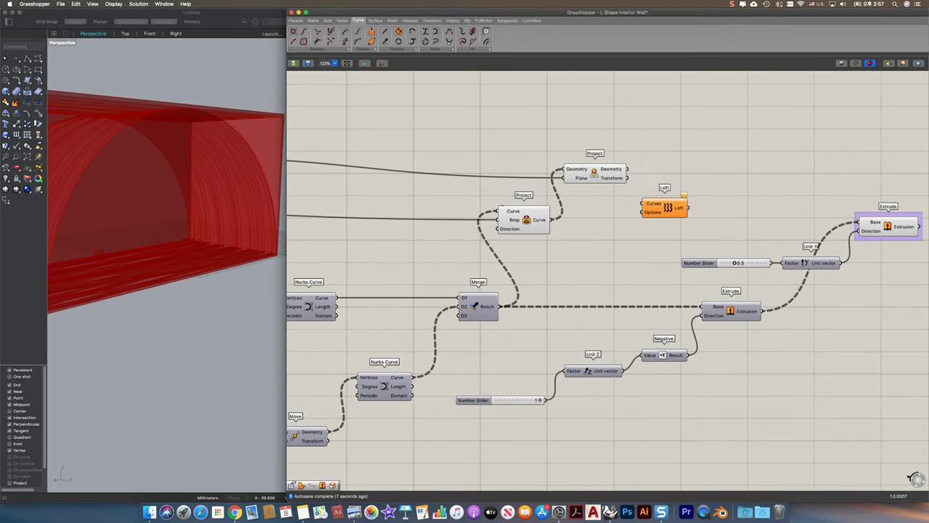
left_click_drag(629, 172, 650, 206)
left_click_drag(552, 221, 857, 222, "shift")
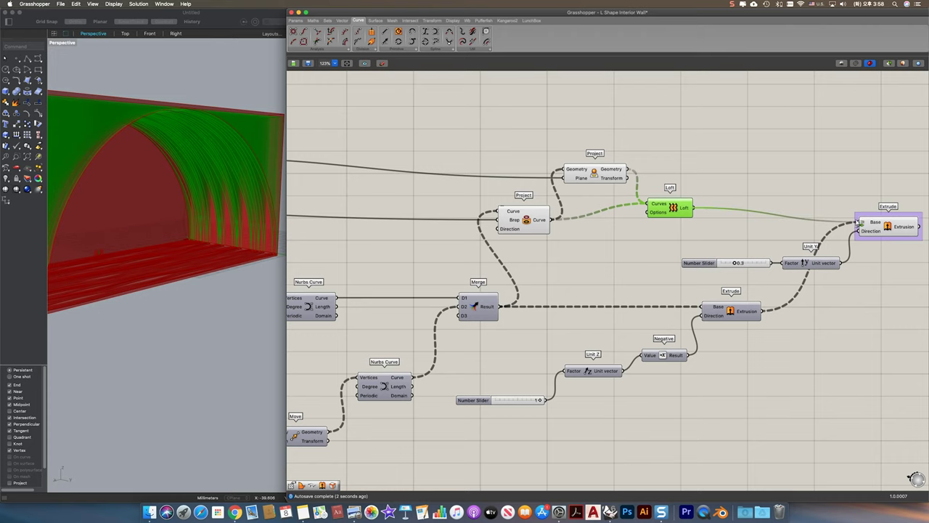
left_click_drag(679, 212, 739, 226)
left_click(792, 332)
- Turn off the preview of the Project, Loft, Merge and strip-extrusion components feeding the final Extrude
scroll(792, 332, "down", 5)
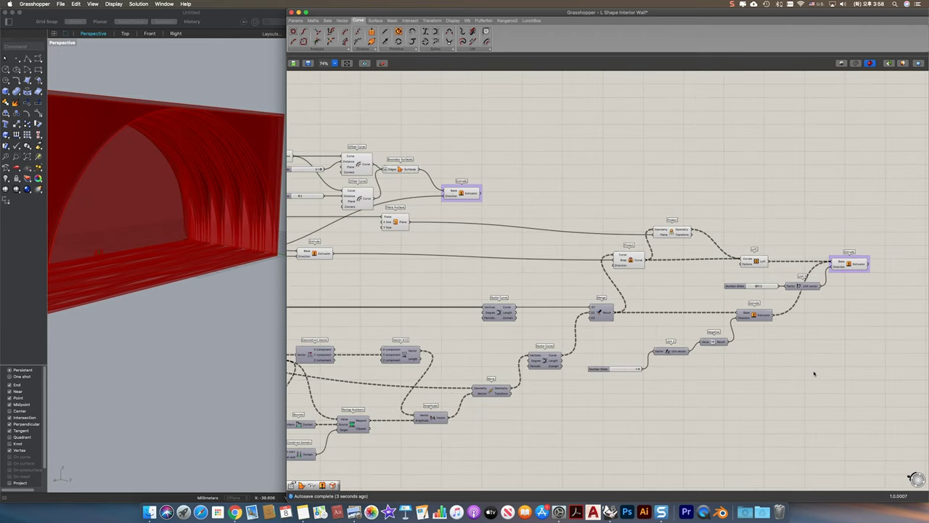
left_click_drag(813, 372, 522, 192)
left_click(138, 4)
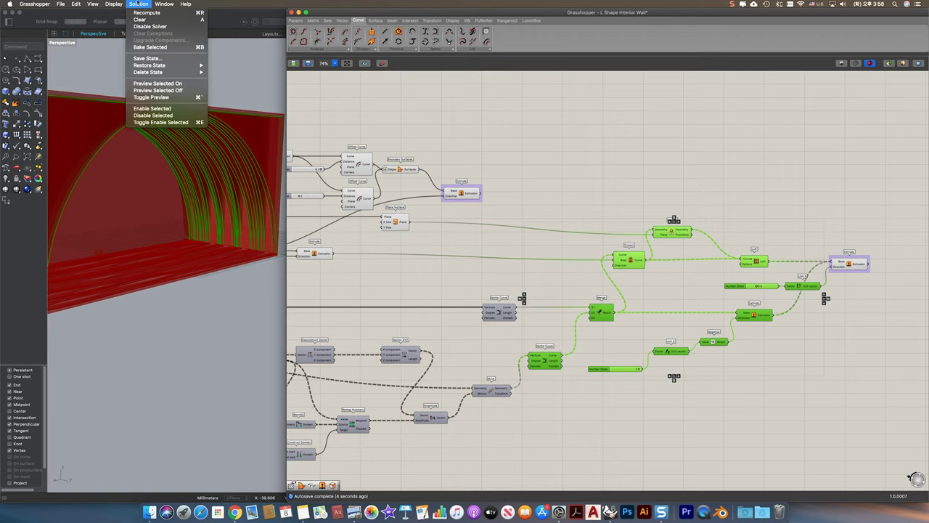
left_click(178, 91)
- Turn off the preview of the remaining Nurbs Curve, Move, arc, bounding box, offset and surface components, except the grouped Extrude
left_click_drag(581, 434, 366, 277)
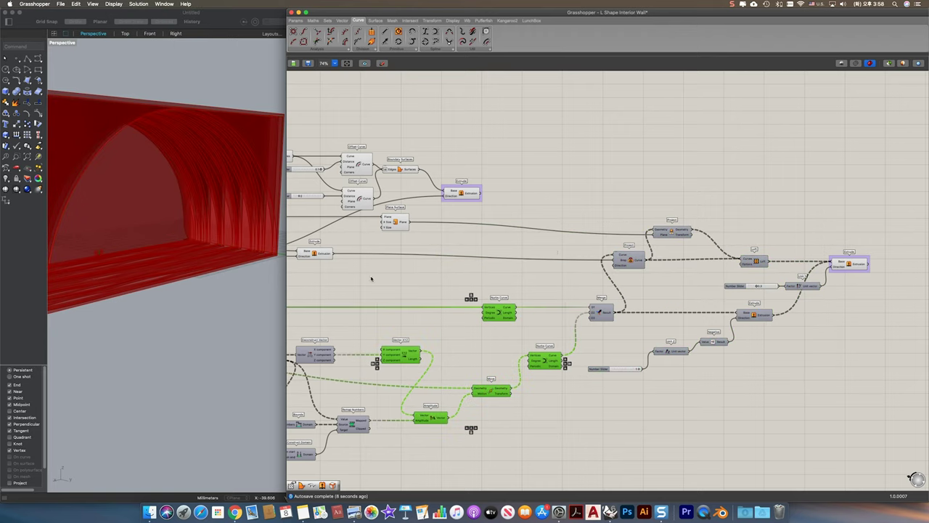
right_click_drag(373, 278, 679, 245)
left_click_drag(721, 260, 284, 81)
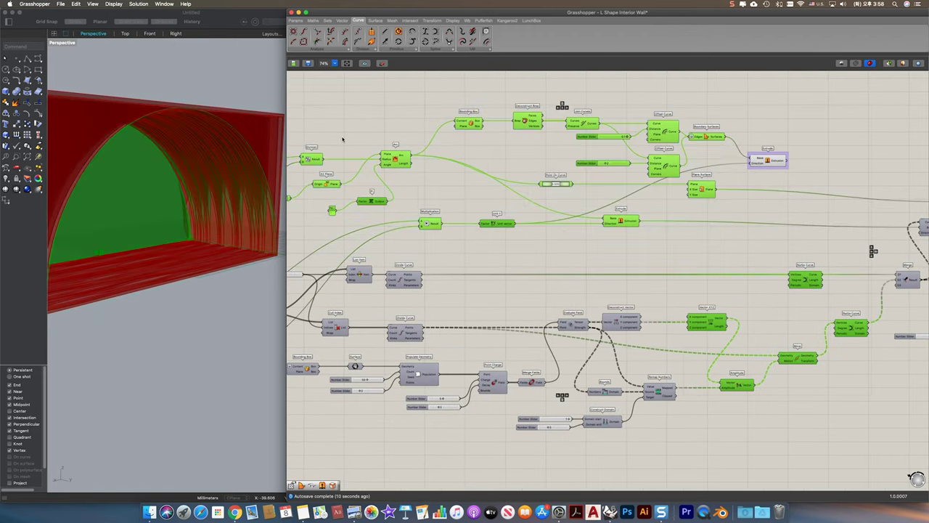
left_click(139, 4)
left_click(174, 91)
left_click(755, 224)
- Graft the Curve output of the Project component that projects the merged curves onto the arc extrusion
right_click_drag(178, 206, 194, 218)
scroll(200, 204, "up", 5)
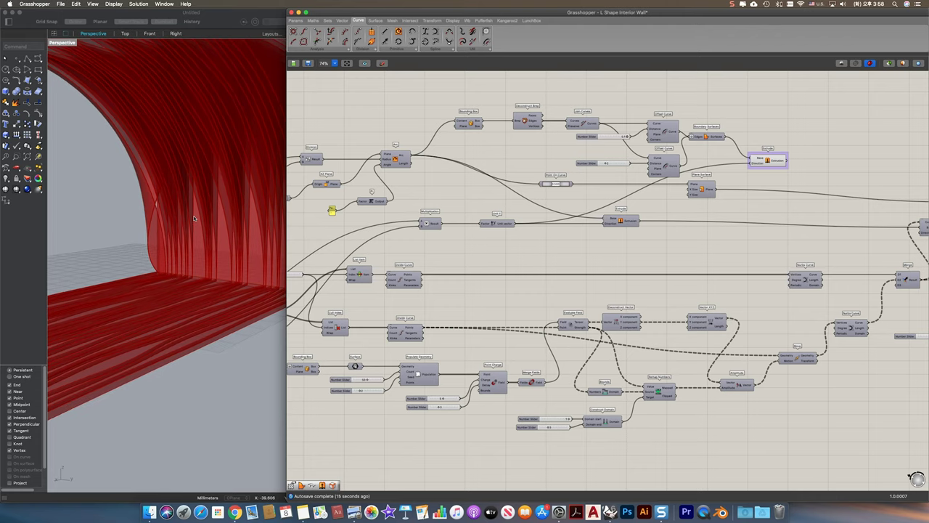
right_click_drag(250, 212, 189, 222)
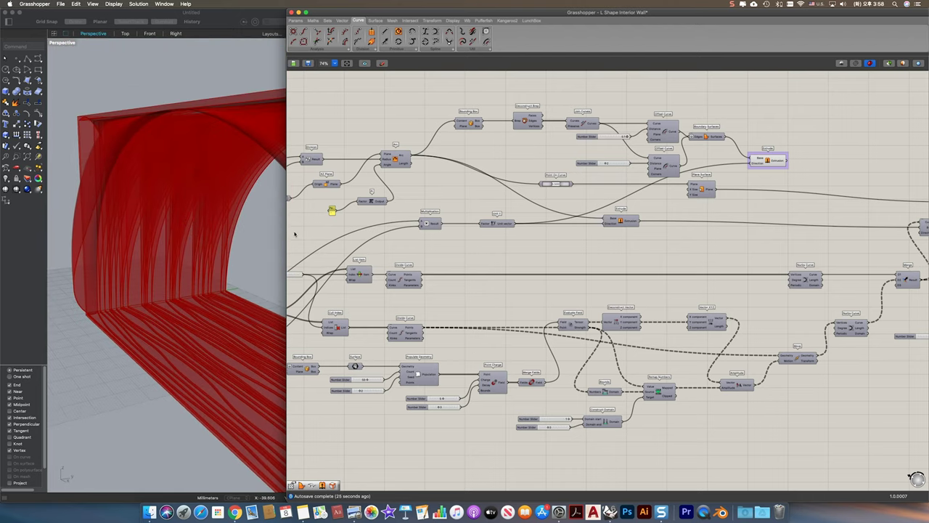
right_click_drag(765, 235, 518, 205)
scroll(812, 203, "up", 3)
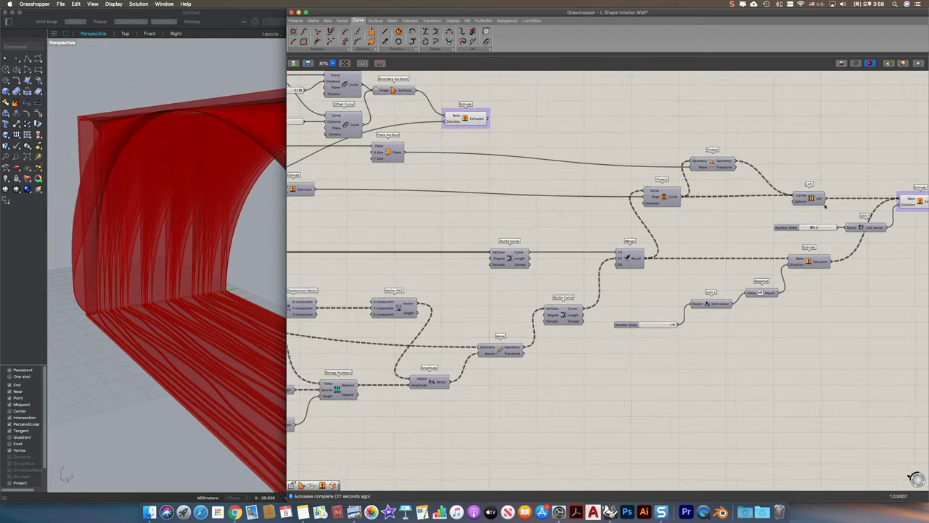
left_click_drag(813, 204, 803, 206)
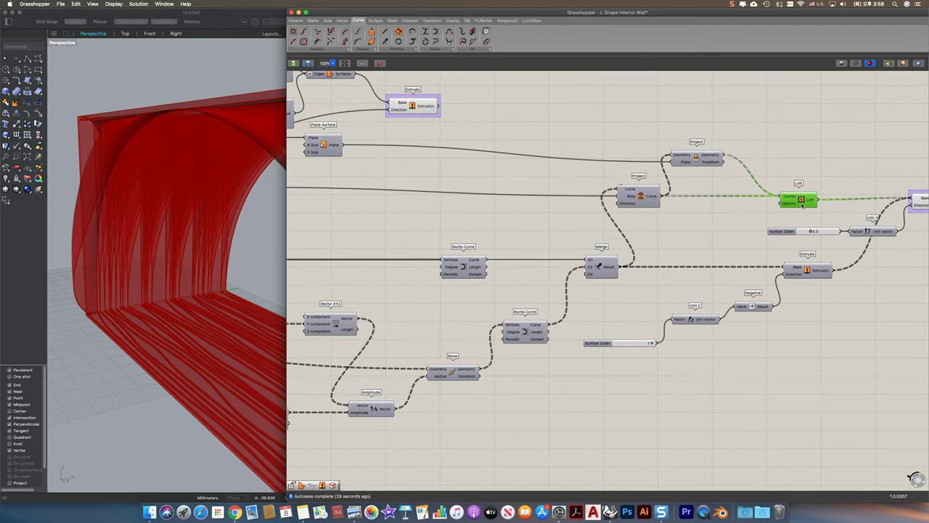
right_click(652, 198)
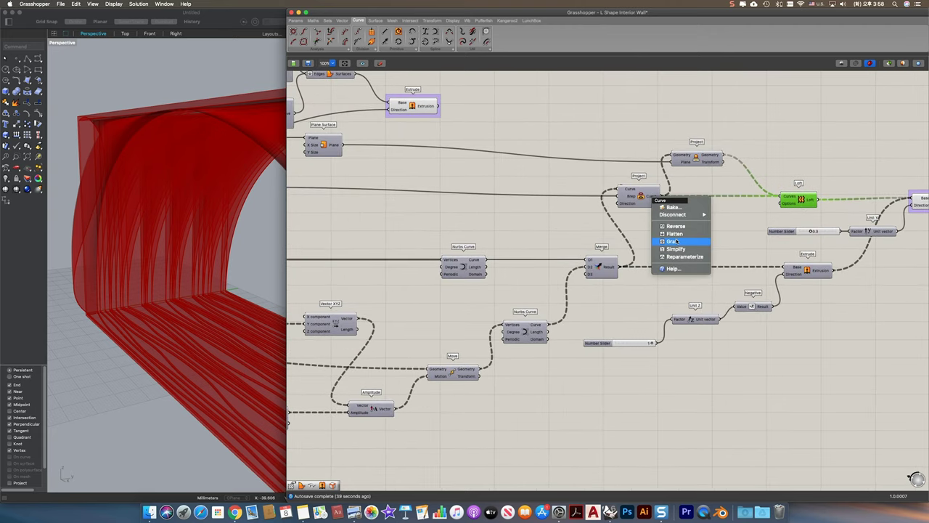
left_click(675, 241)
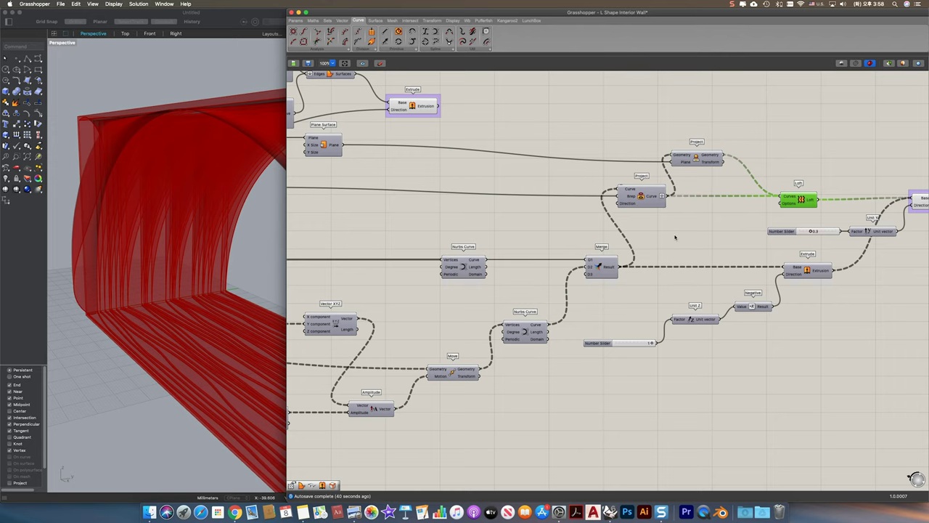
- Bake the final grouped strip Extrude, fed by the Loft and the strip extrusion, onto Layer 01
left_click(685, 228)
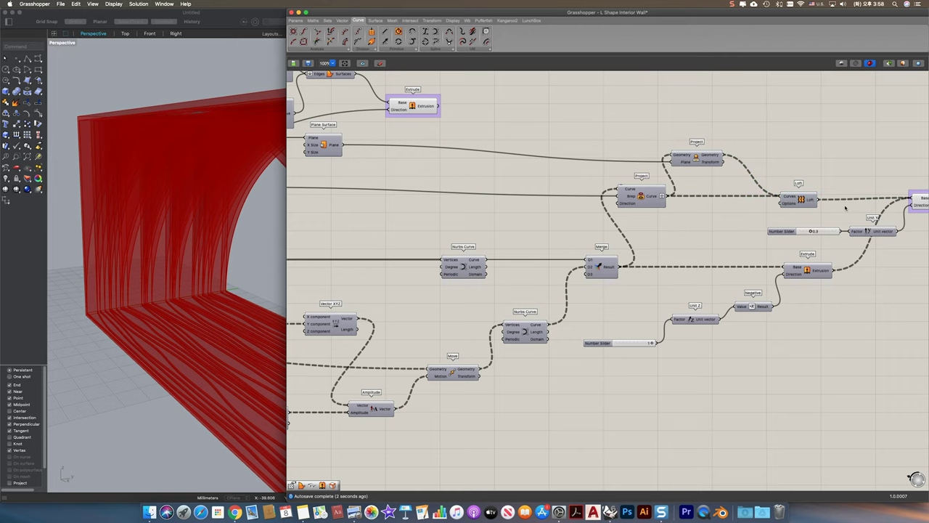
right_click_drag(915, 213, 783, 193)
left_click(803, 181)
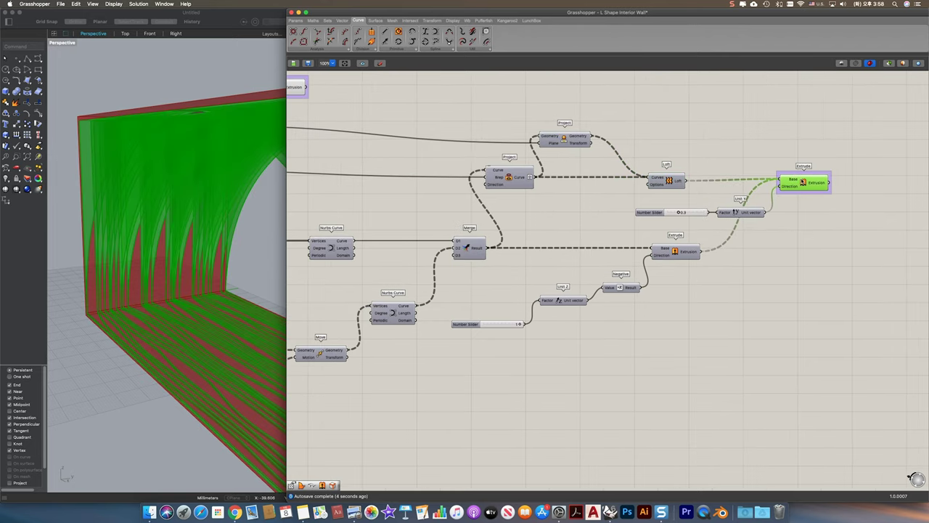
right_click(802, 181)
left_click(818, 207)
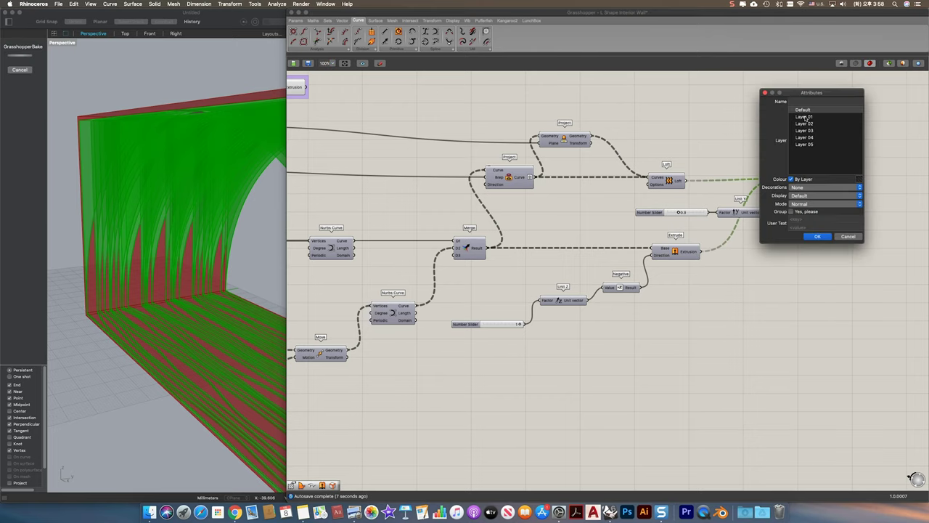
left_click(806, 117)
left_click(817, 236)
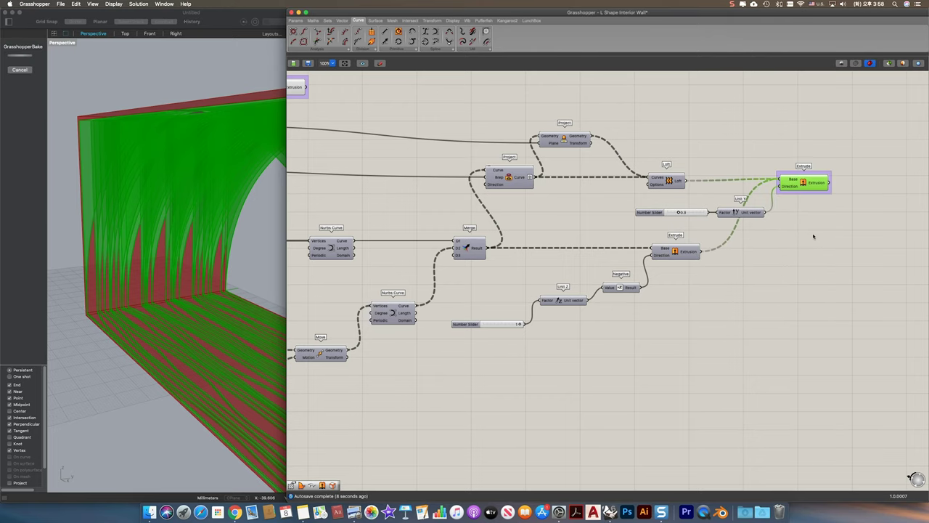
- Bake the outer frame's grouped Extrude, fed by the Boundary Surfaces component, onto Layer 02
scroll(483, 161, "down", 1)
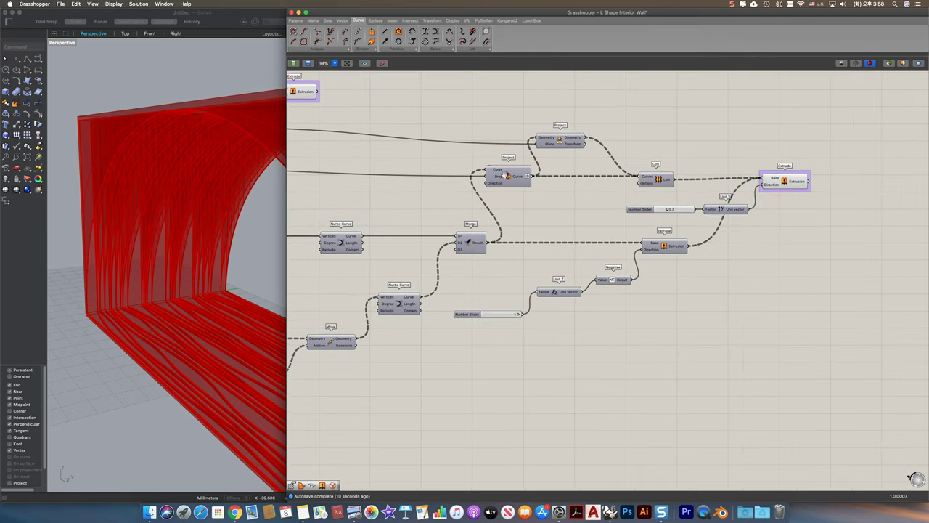
right_click_drag(290, 102, 497, 142)
left_click(499, 134)
right_click(499, 132)
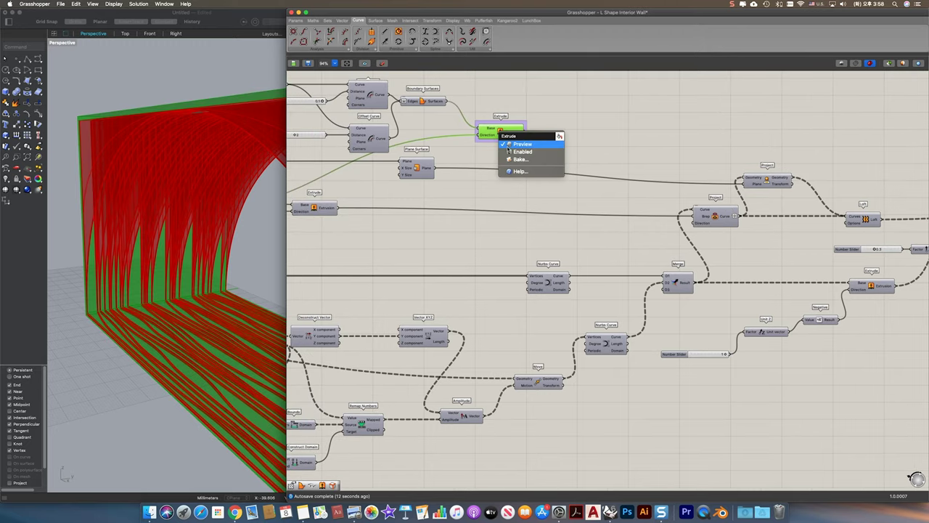
left_click(517, 158)
left_click(512, 118)
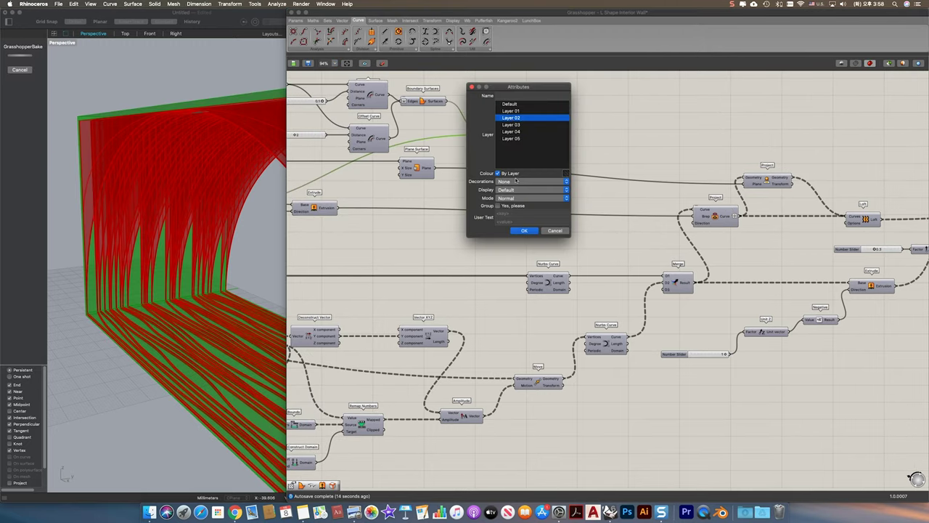
left_click(525, 230)
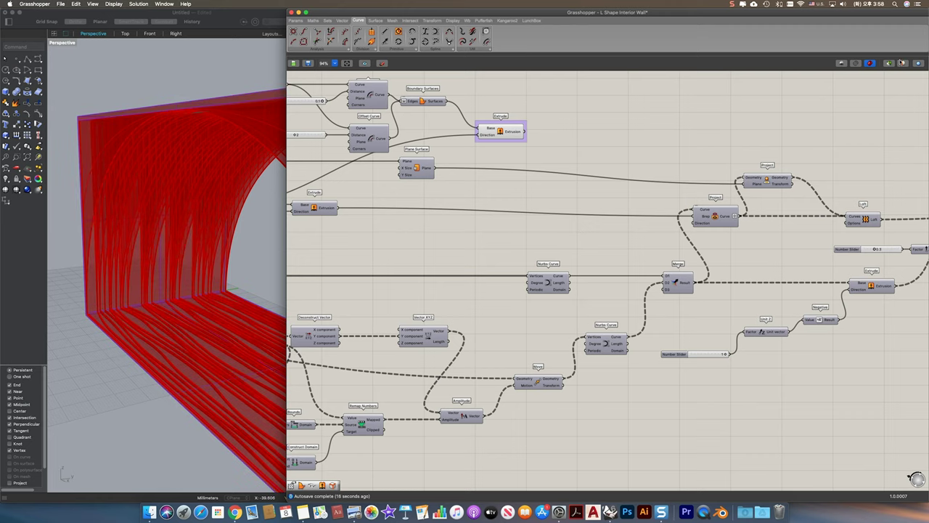
- Turn off all Grasshopper preview geometry and set Rhino's Perspective viewport to the Rendered display mode
left_click(890, 66)
left_click(110, 72)
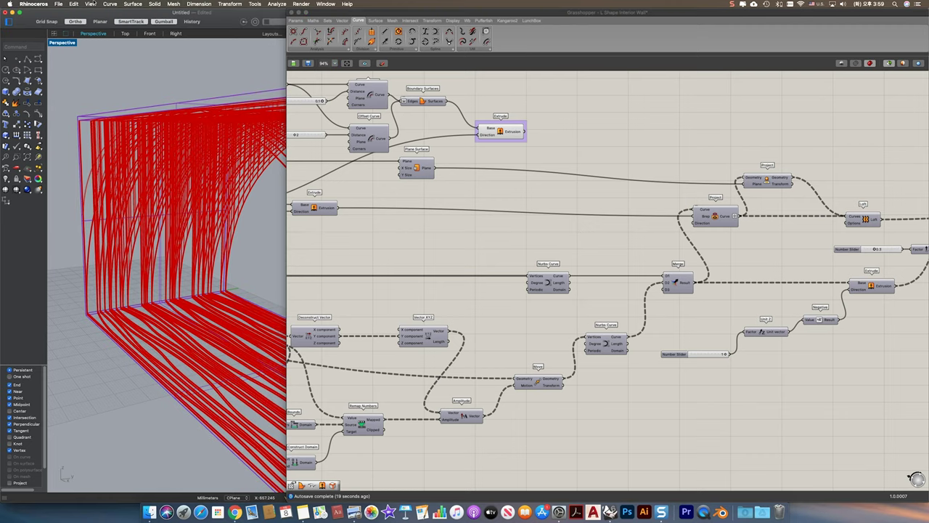
left_click(90, 4)
left_click(123, 177)
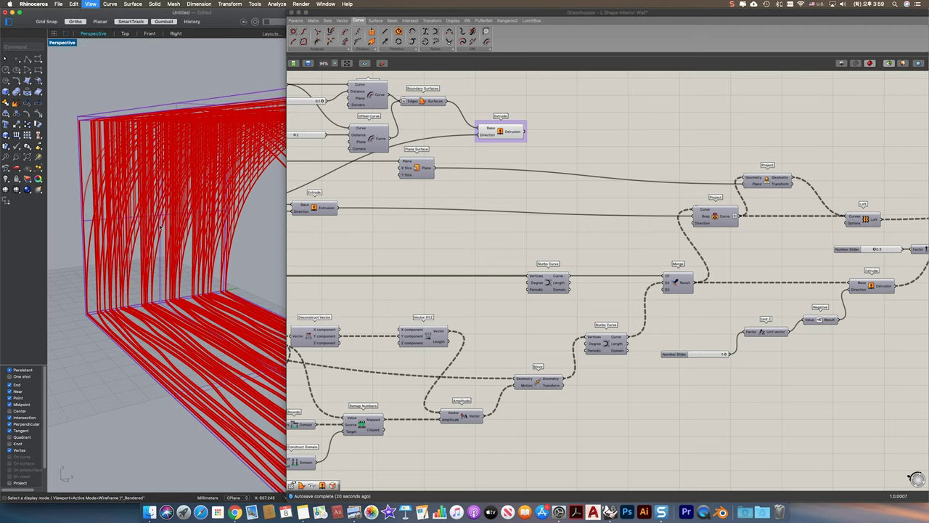
right_click_drag(173, 251, 211, 266)
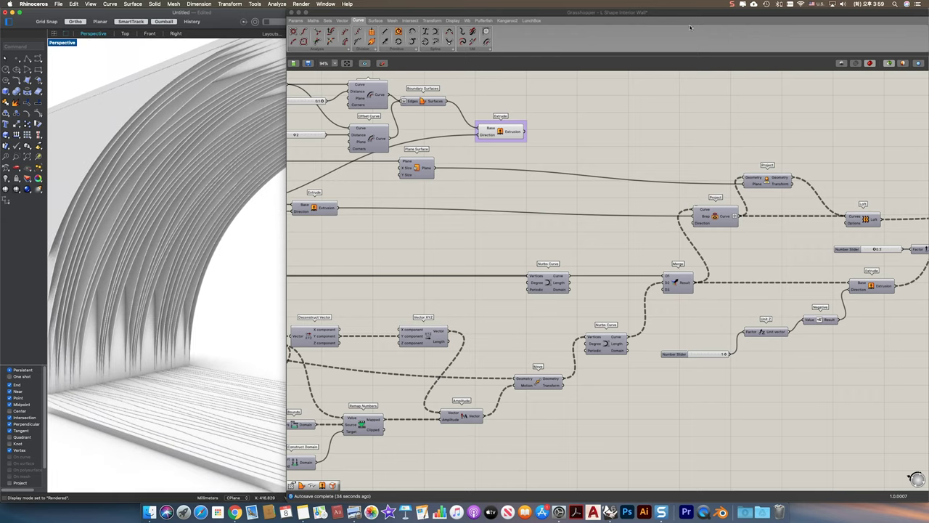